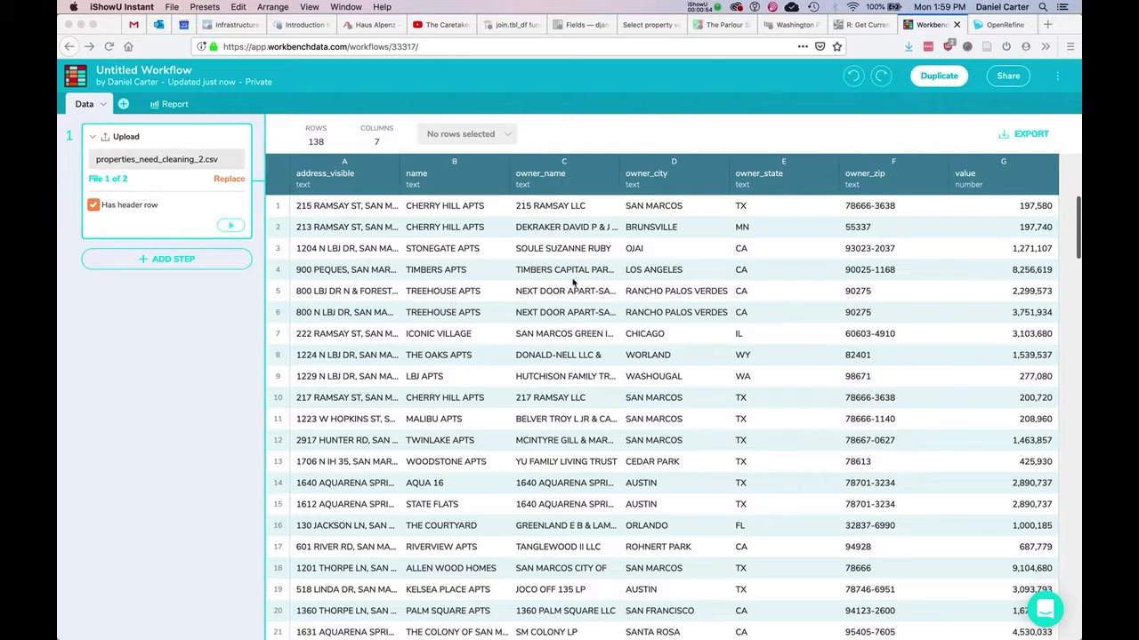
- Sort the property table by the value column in ascending order
{"action": "scroll", "coordinate": [566, 322], "scroll_direction": "down", "scroll_amount": 2}
{"action": "scroll", "coordinate": [565, 322], "scroll_direction": "down", "scroll_amount": 1}
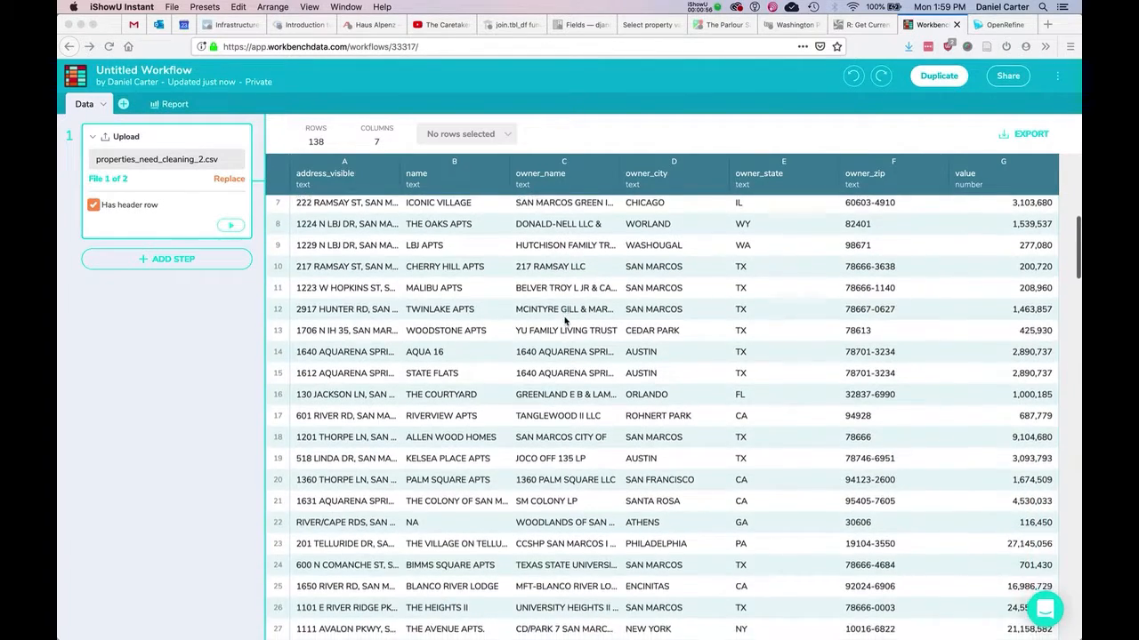
{"action": "scroll", "coordinate": [566, 321], "scroll_direction": "up", "scroll_amount": 3}
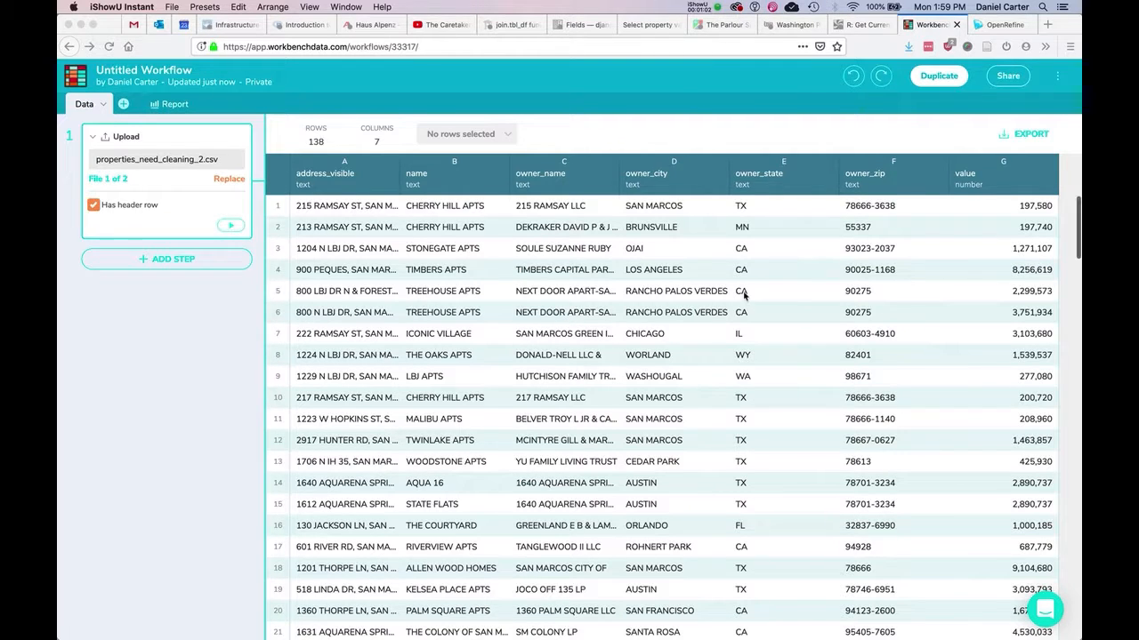
{"action": "left_click", "coordinate": [1031, 171]}
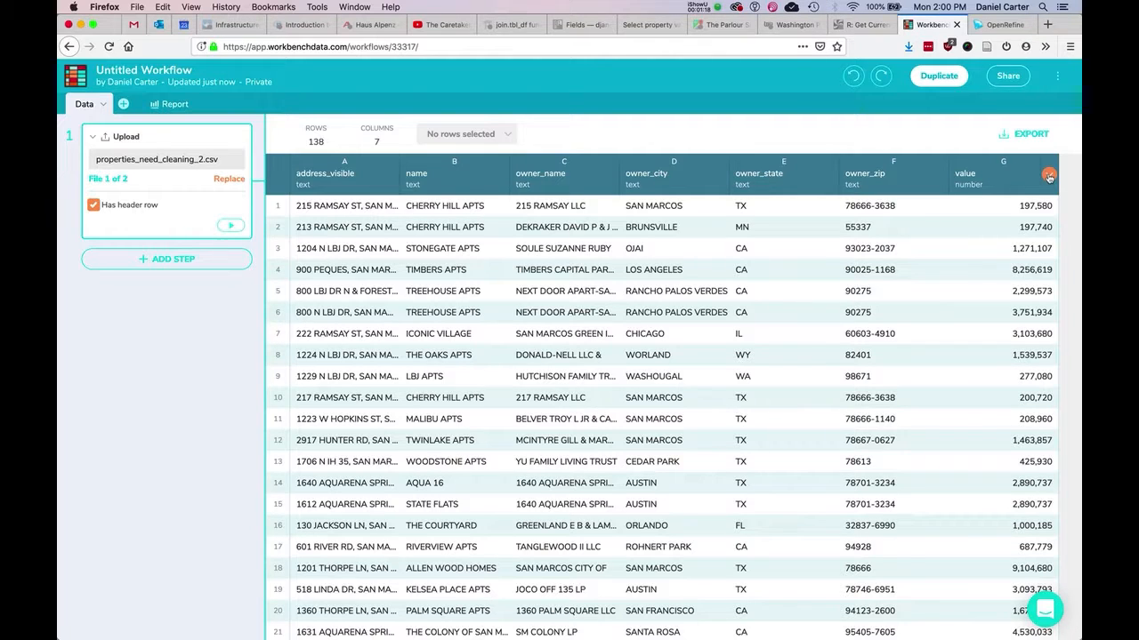
{"action": "left_click", "coordinate": [1049, 177]}
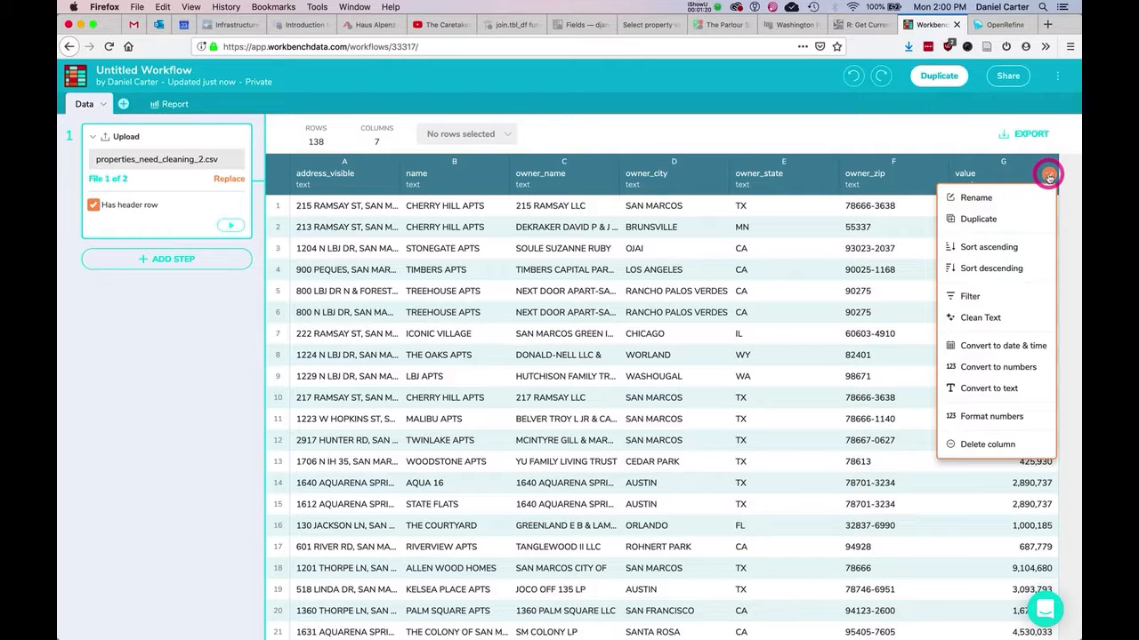
{"action": "left_click", "coordinate": [1049, 176]}
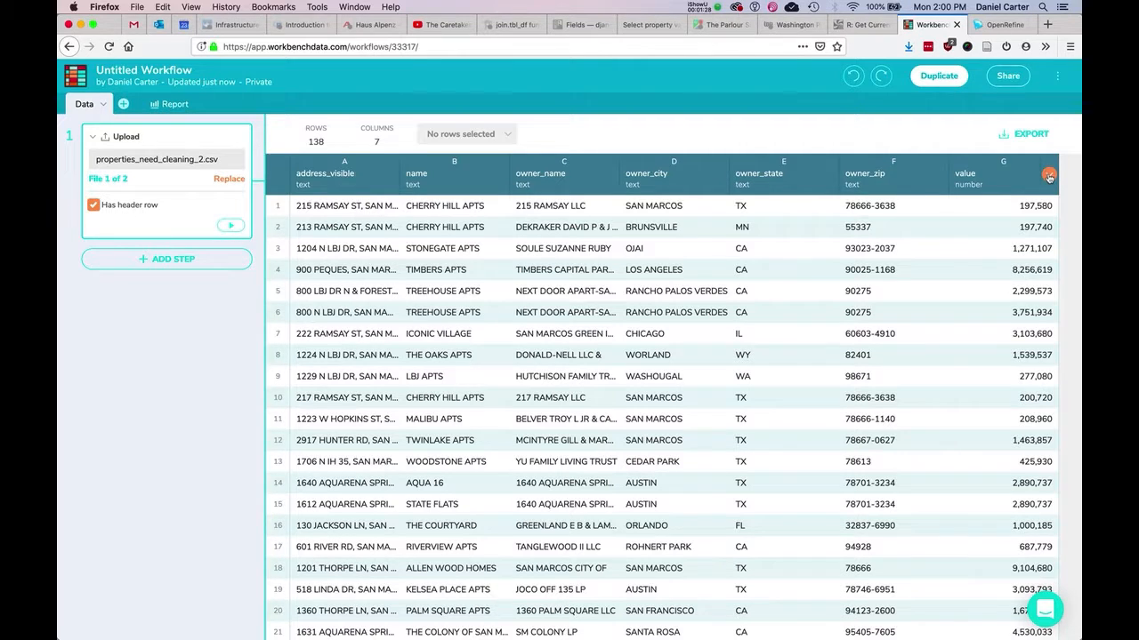
{"action": "left_click", "coordinate": [1048, 177]}
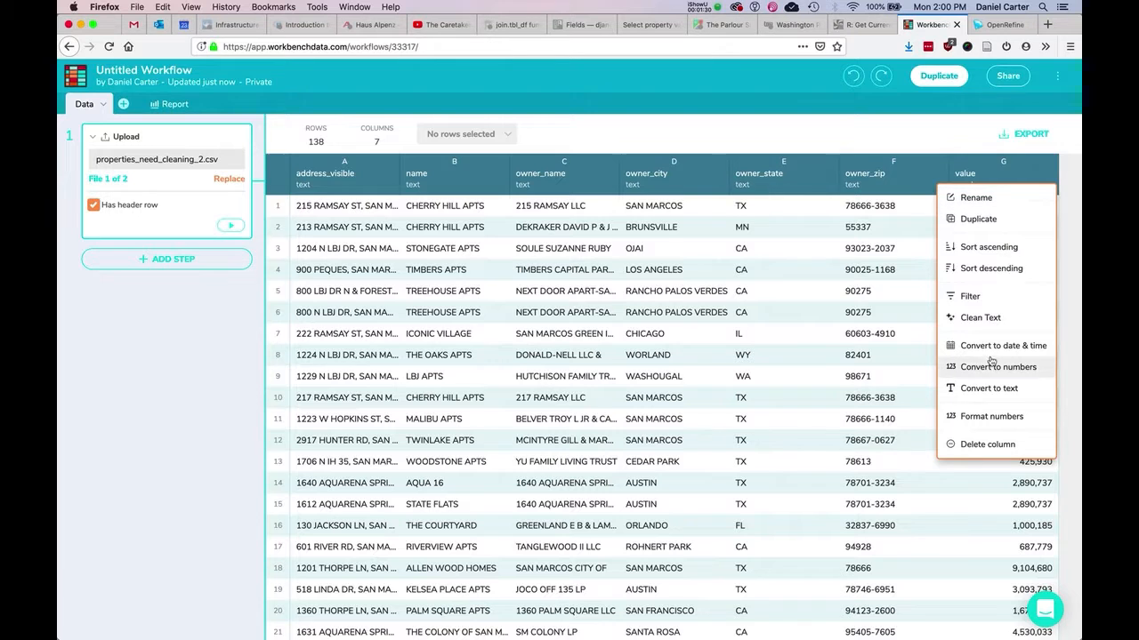
{"action": "left_click", "coordinate": [1000, 246]}
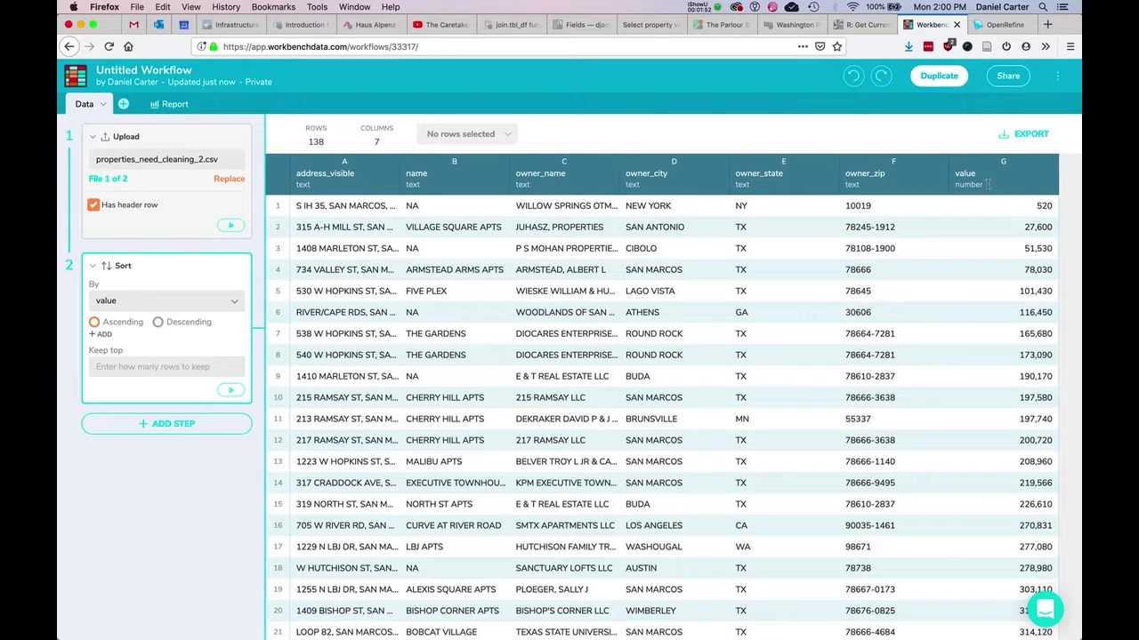
- Open the first row's value cell for editing and leave it without entering anything
{"action": "left_click", "coordinate": [1036, 208]}
{"action": "double_click", "coordinate": [1036, 208]}
{"action": "left_click", "coordinate": [1036, 208]}
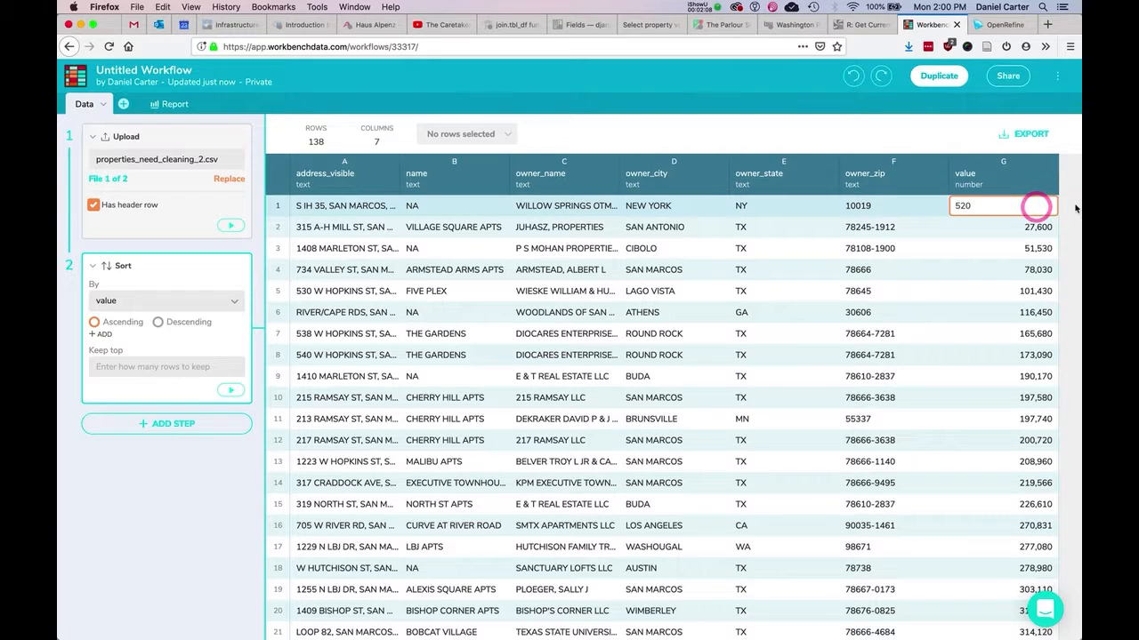
{"action": "left_click", "coordinate": [1076, 208]}
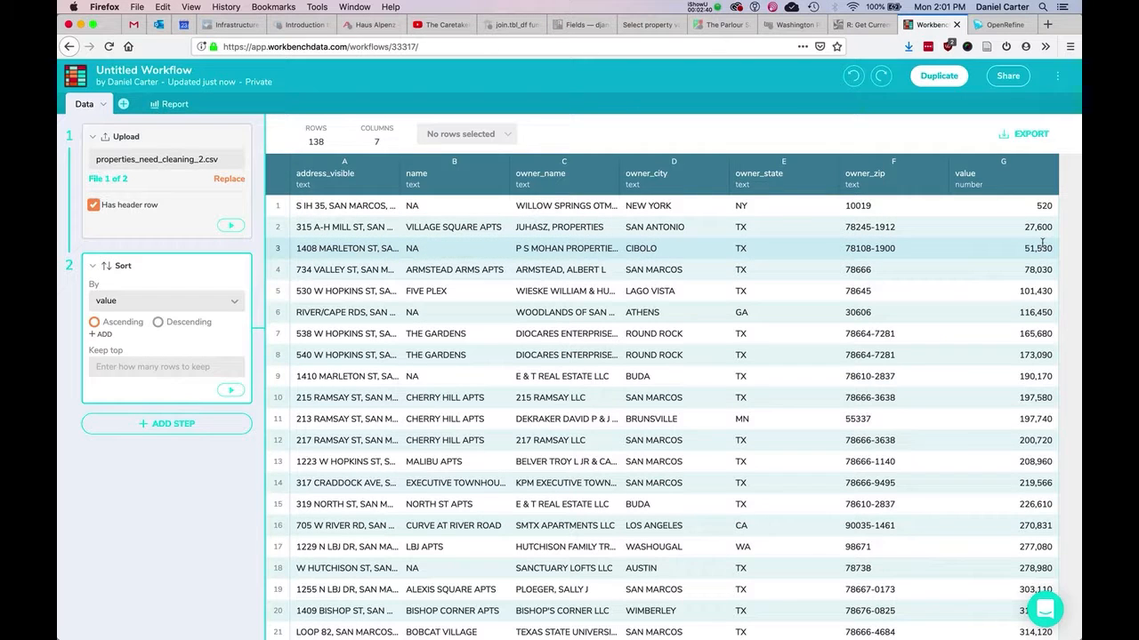
- Sort the table by the value column in descending order
{"action": "left_click", "coordinate": [1049, 174]}
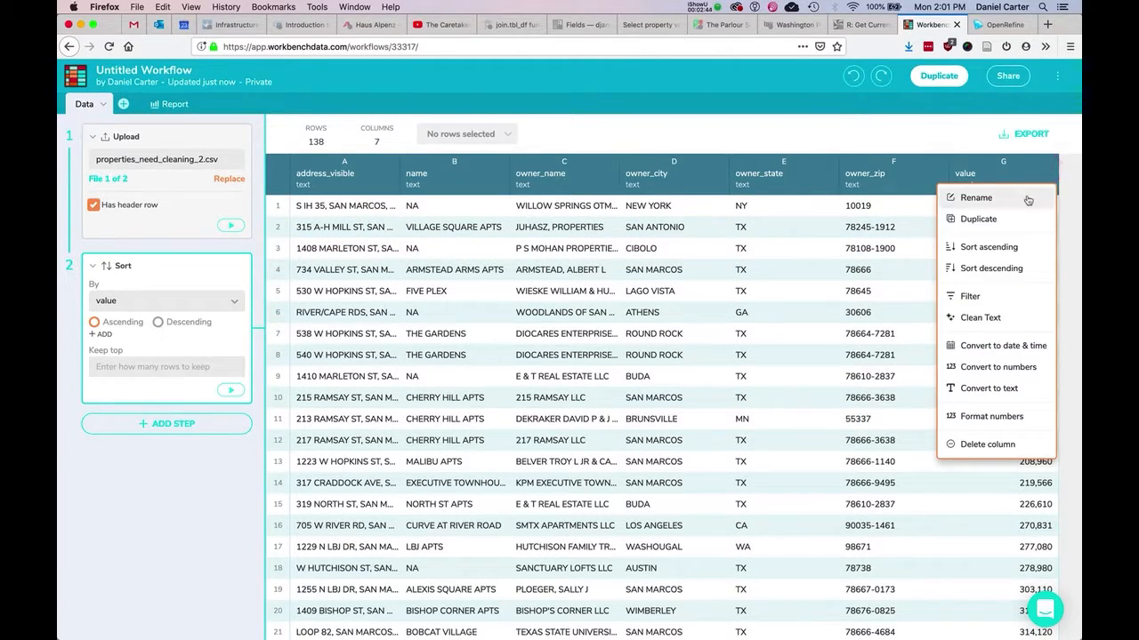
{"action": "left_click", "coordinate": [1030, 269]}
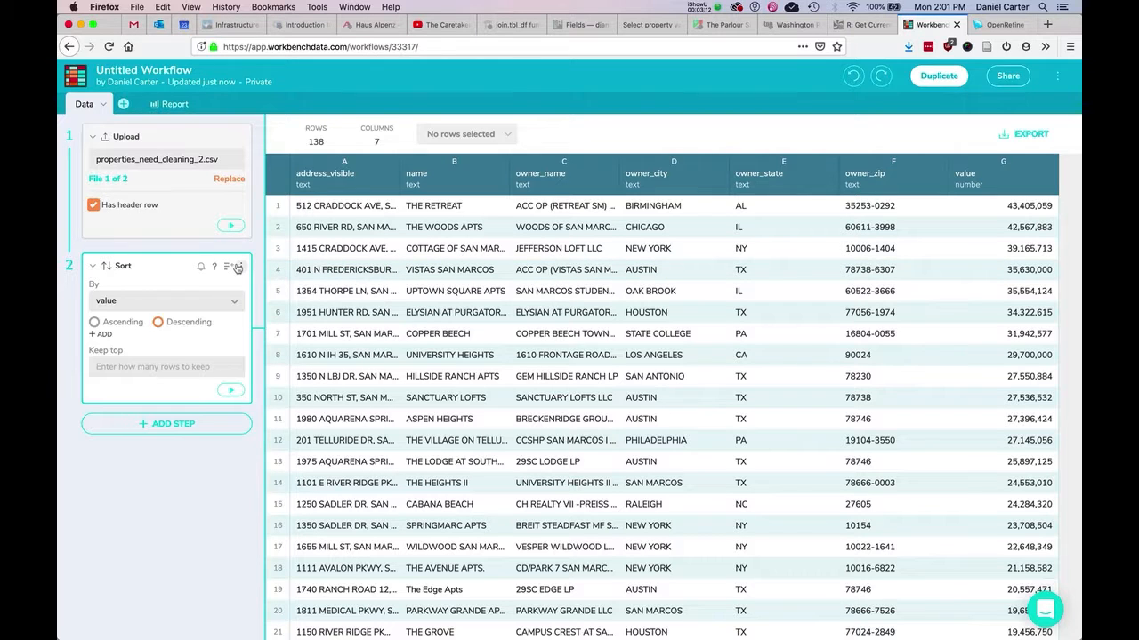
{"action": "left_click", "coordinate": [237, 268]}
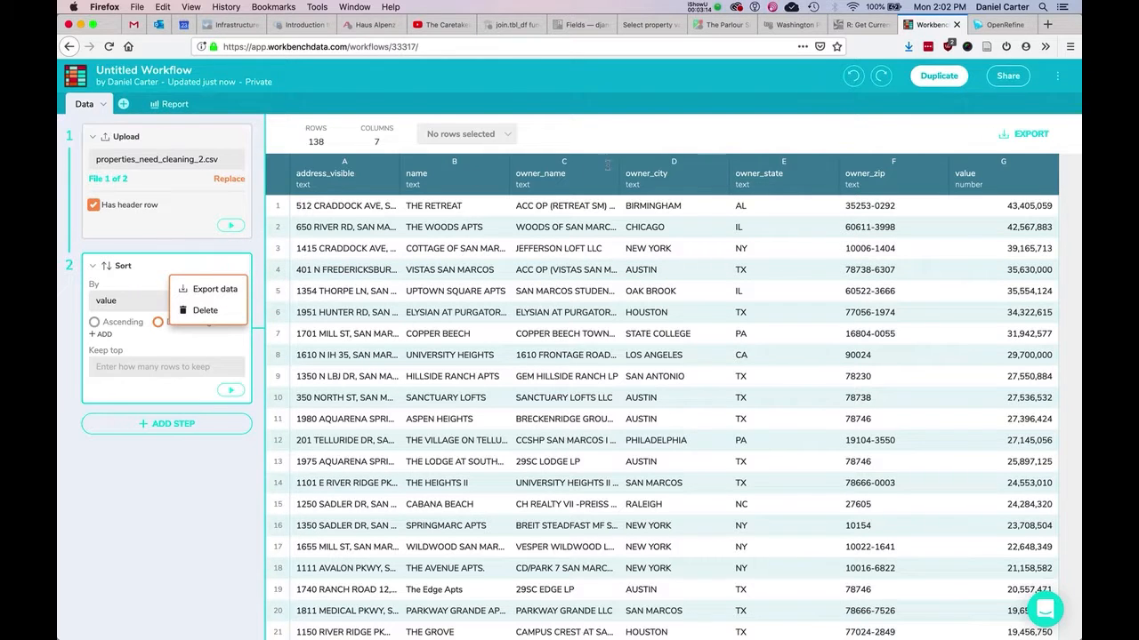
{"action": "left_click", "coordinate": [661, 143]}
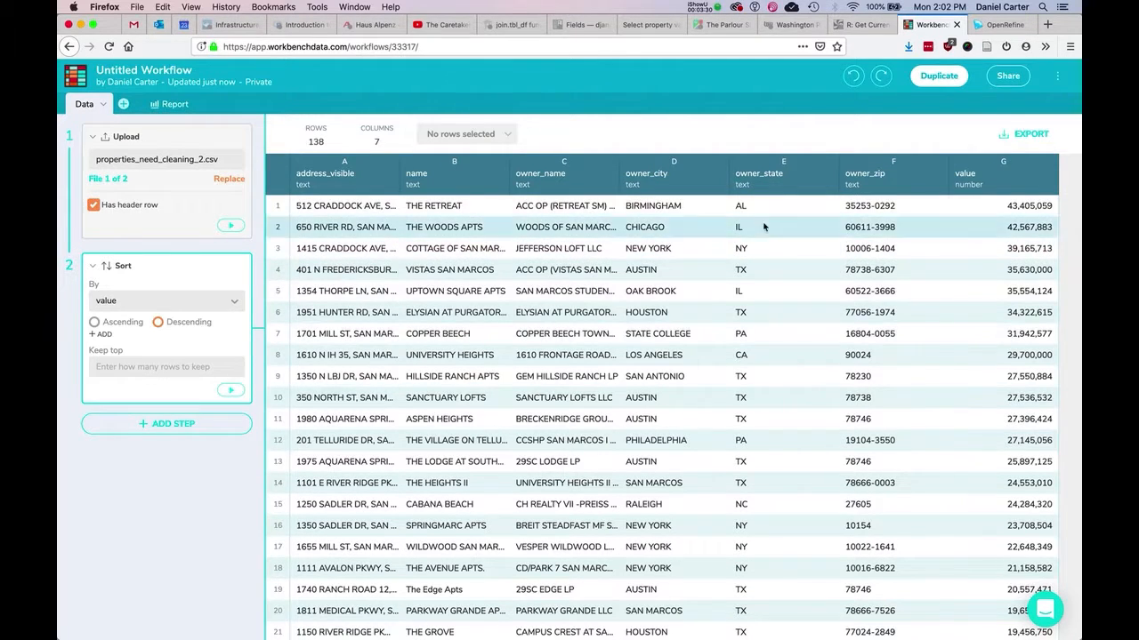
- Add a Refine step to the workflow and set it to work on the owner_state column
{"action": "left_click", "coordinate": [184, 424]}
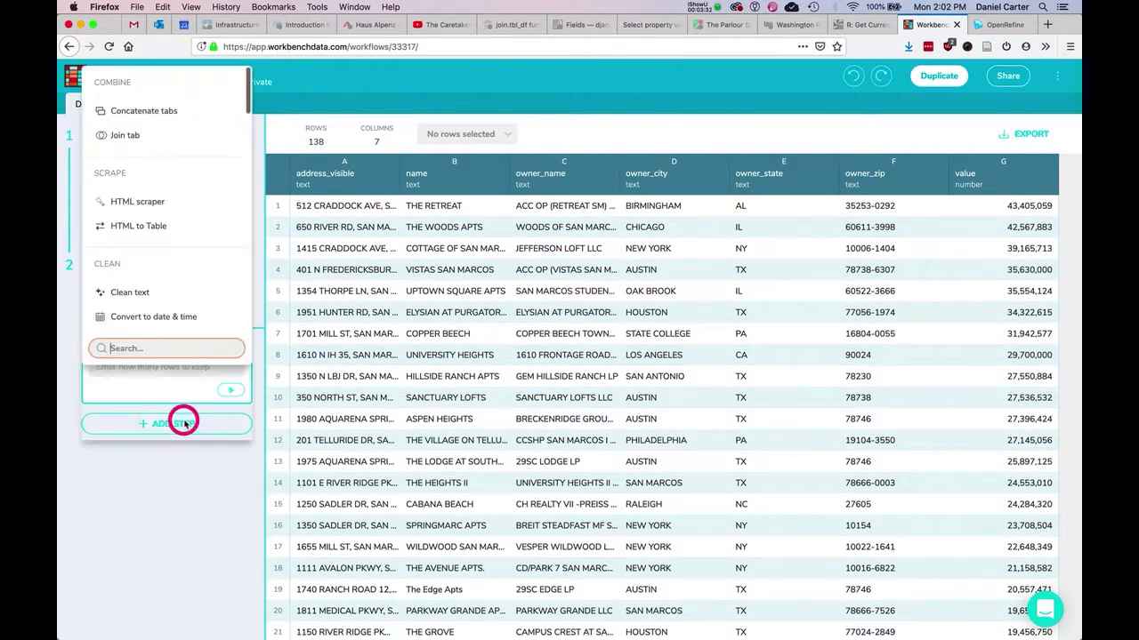
{"action": "scroll", "coordinate": [194, 297], "scroll_direction": "down", "scroll_amount": 2}
{"action": "scroll", "coordinate": [195, 296], "scroll_direction": "down", "scroll_amount": 5}
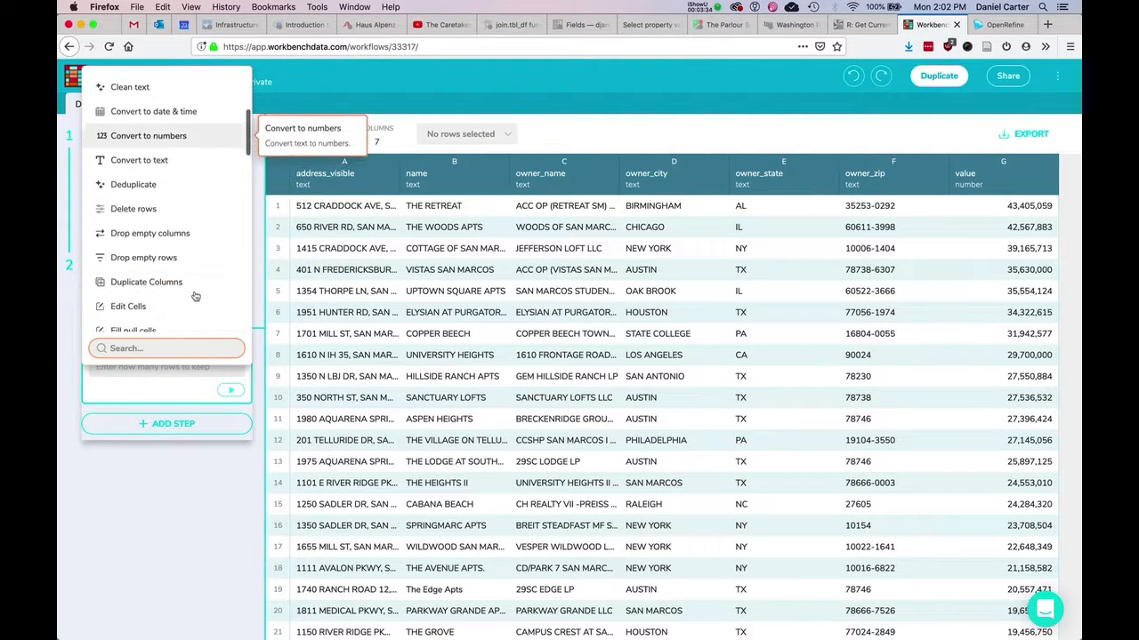
{"action": "scroll", "coordinate": [195, 296], "scroll_direction": "down", "scroll_amount": 1}
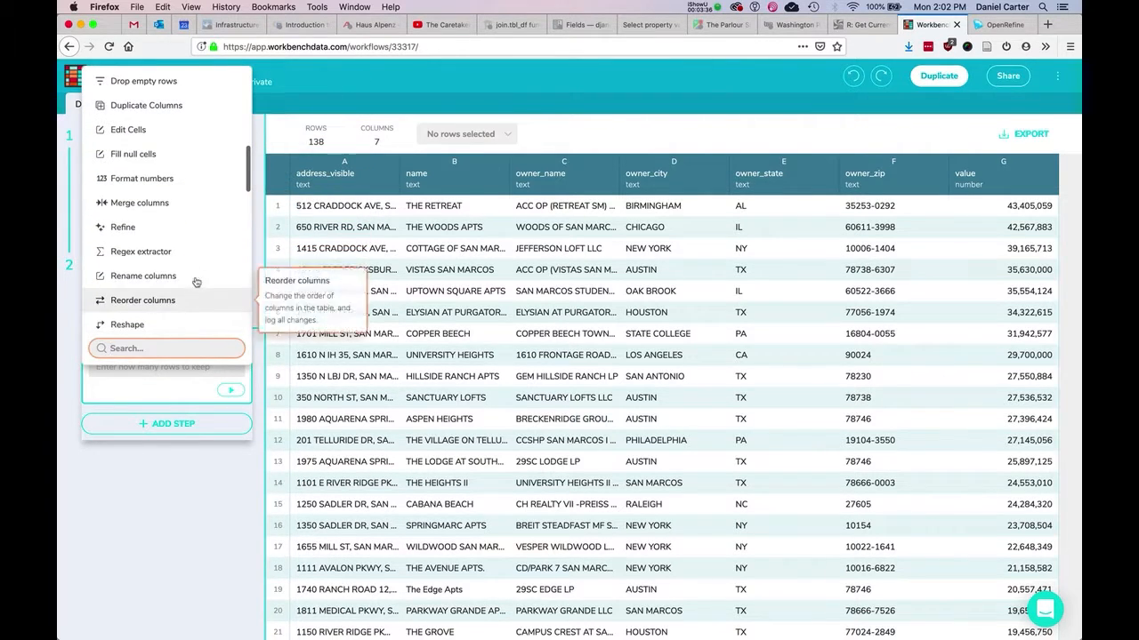
{"action": "left_click", "coordinate": [179, 226]}
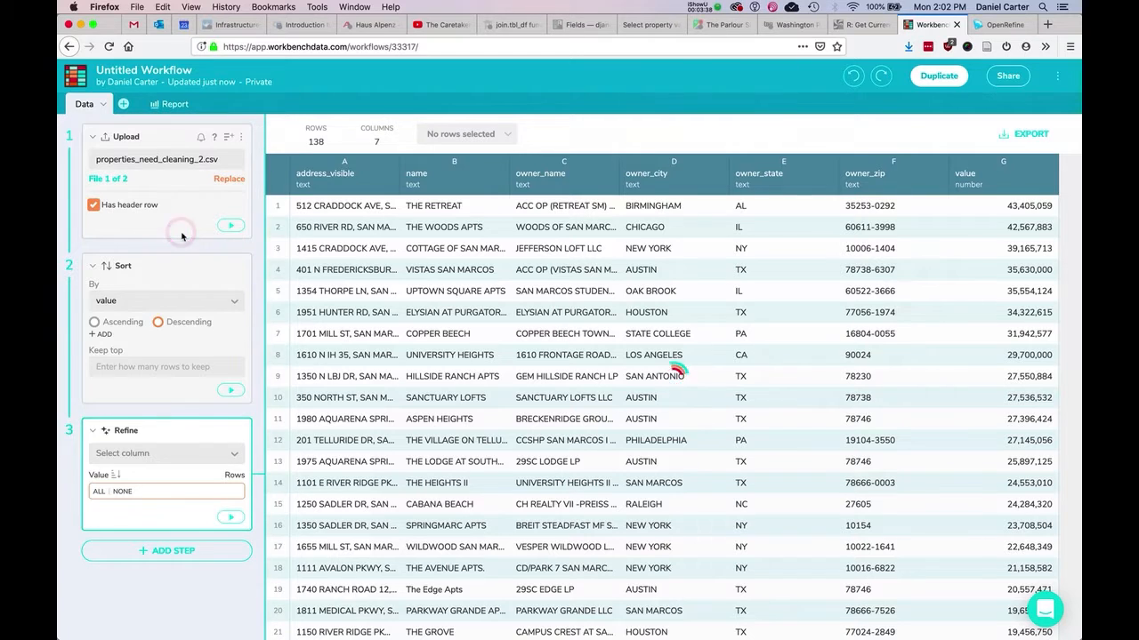
{"action": "left_click", "coordinate": [193, 451]}
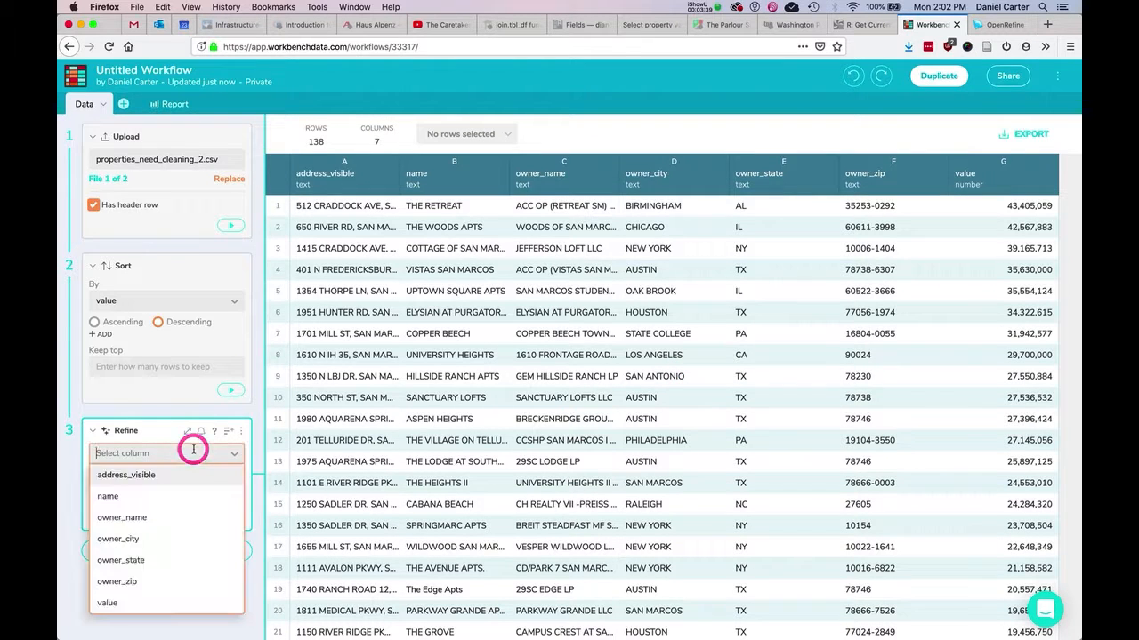
{"action": "left_click", "coordinate": [172, 559]}
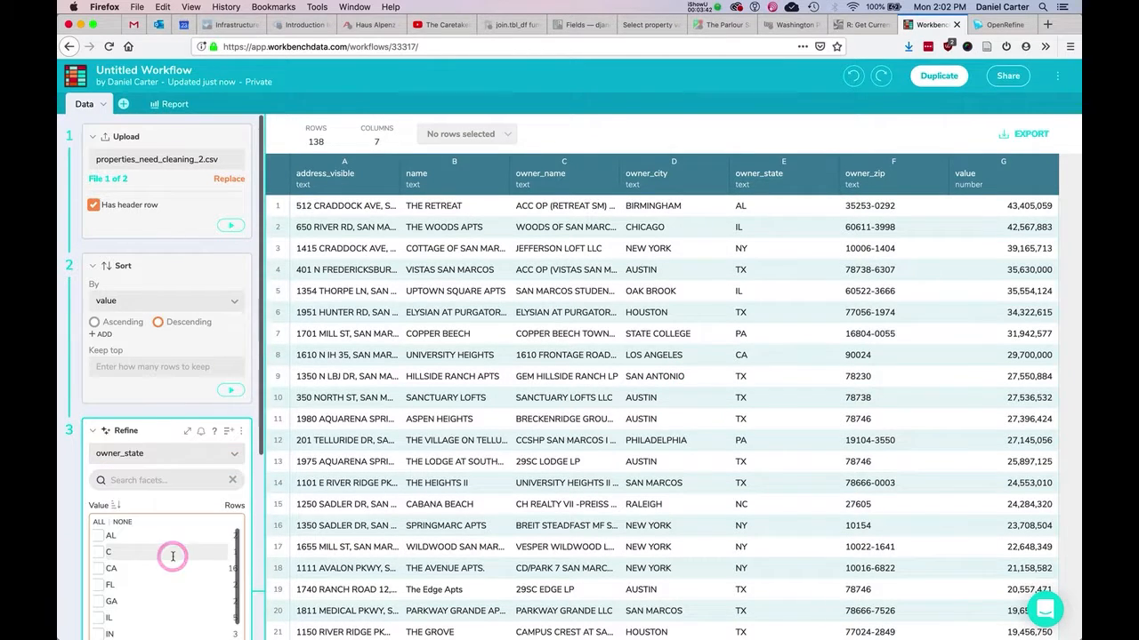
- Review the owner_state facets alphabetically and by descending row count, checking the rarest values for misspelled states
{"action": "scroll", "coordinate": [173, 561], "scroll_direction": "down", "scroll_amount": 2}
{"action": "scroll", "coordinate": [173, 560], "scroll_direction": "up", "scroll_amount": 2}
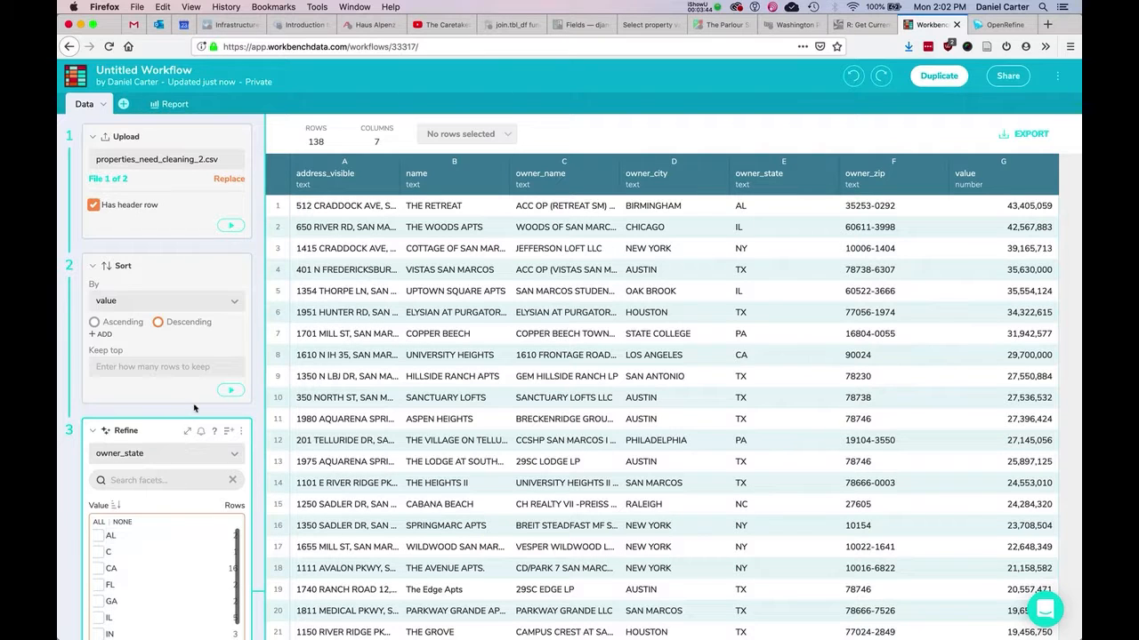
{"action": "scroll", "coordinate": [74, 449], "scroll_direction": "down", "scroll_amount": 4}
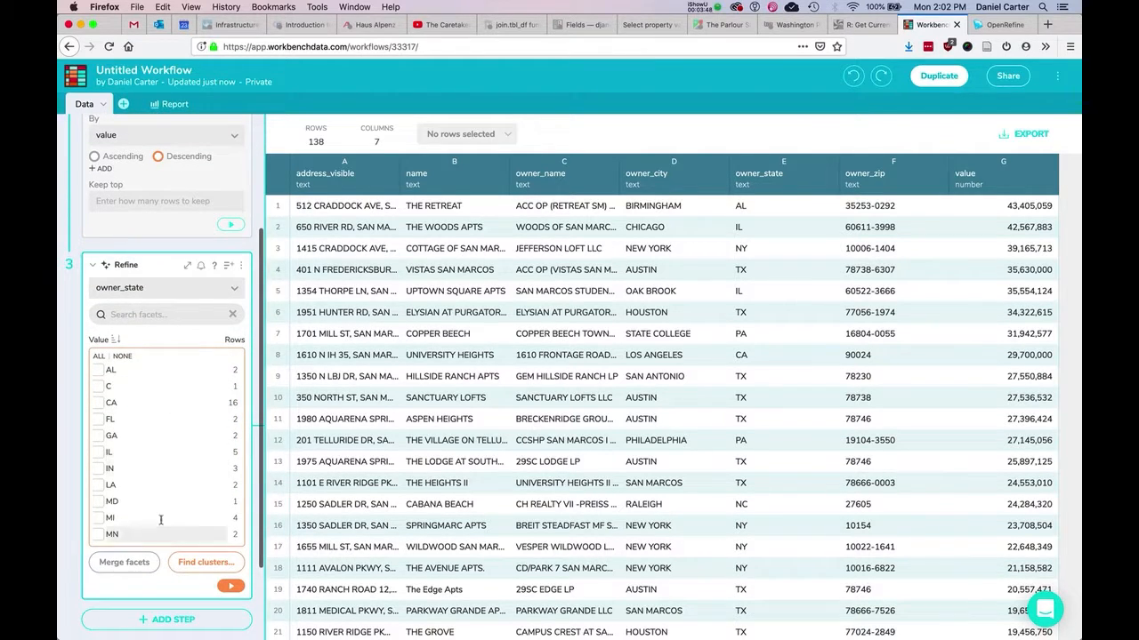
{"action": "scroll", "coordinate": [176, 406], "scroll_direction": "up", "scroll_amount": 2}
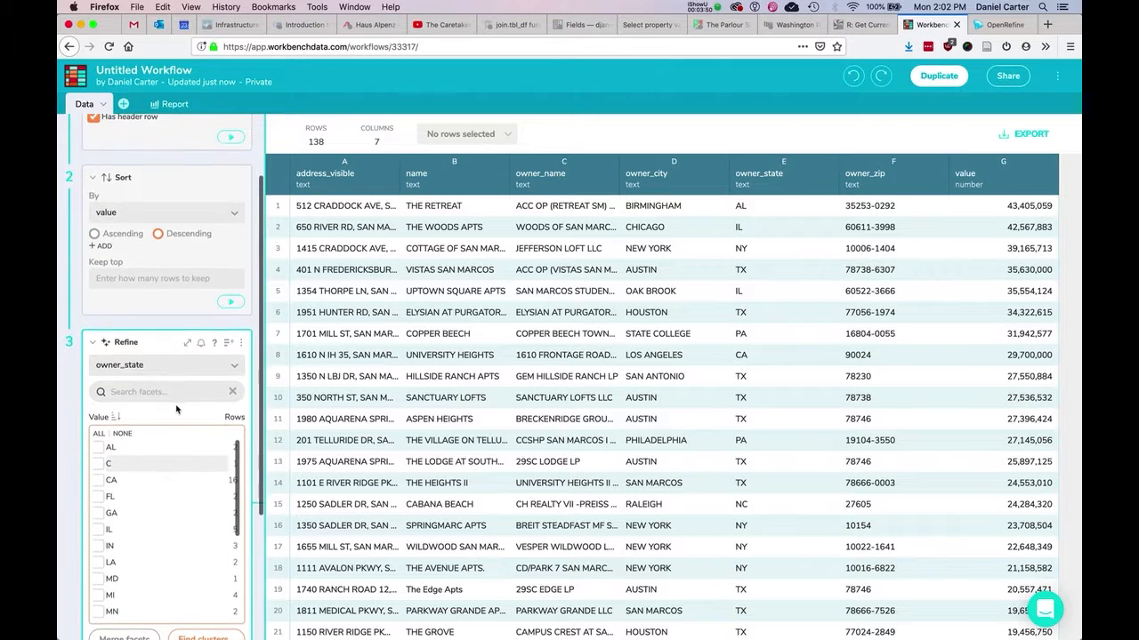
{"action": "scroll", "coordinate": [176, 407], "scroll_direction": "down", "scroll_amount": 2}
{"action": "left_click", "coordinate": [117, 346]}
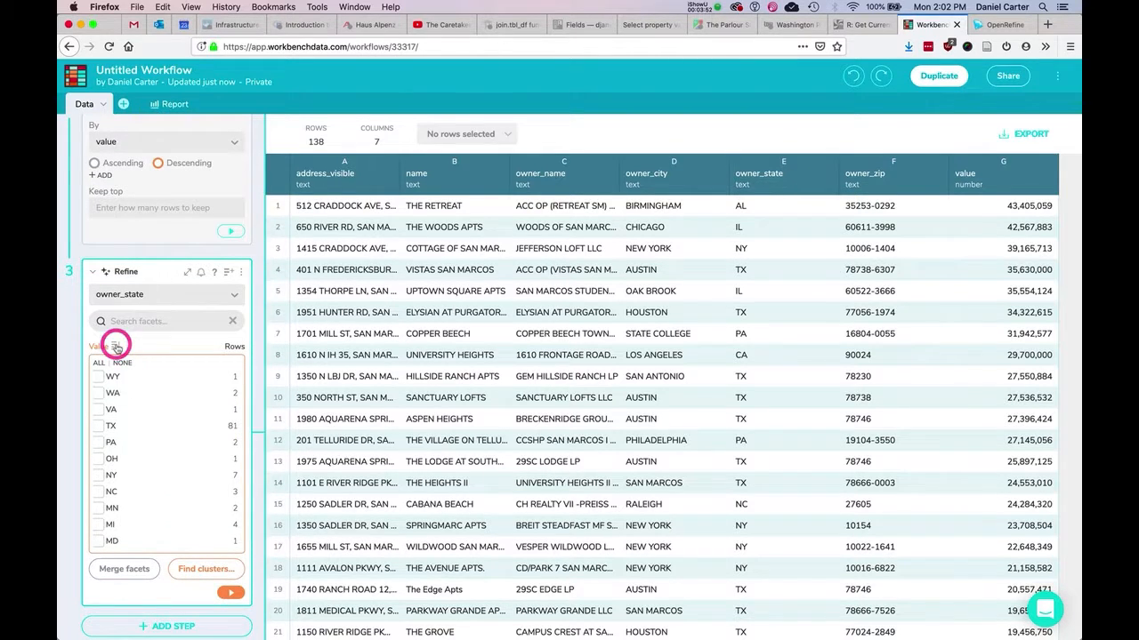
{"action": "left_click", "coordinate": [118, 345]}
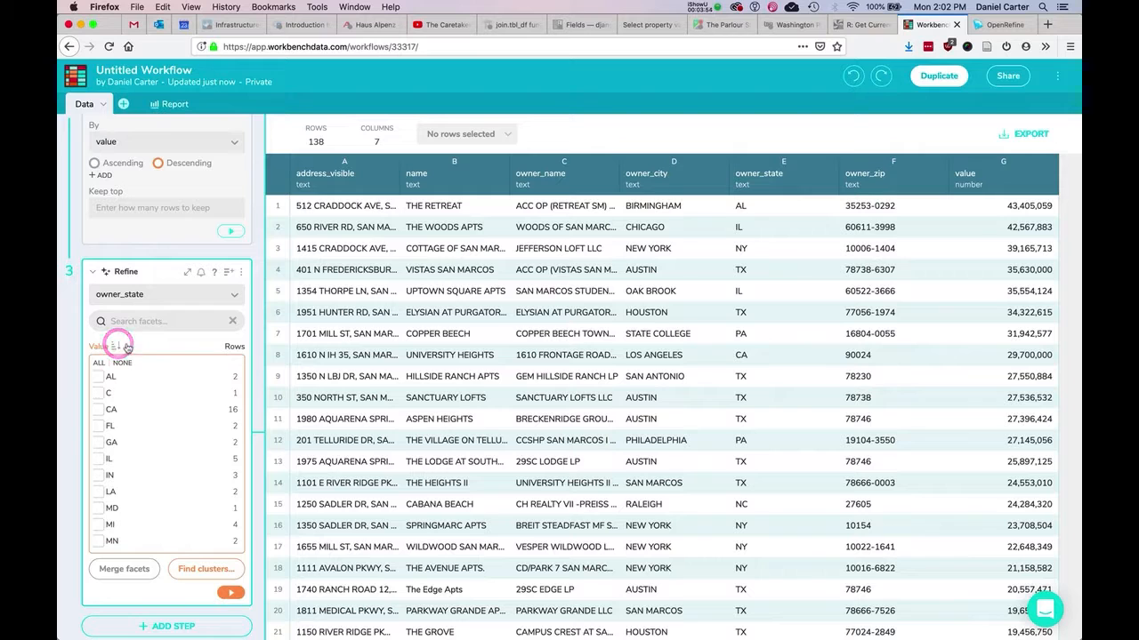
{"action": "left_click", "coordinate": [232, 348]}
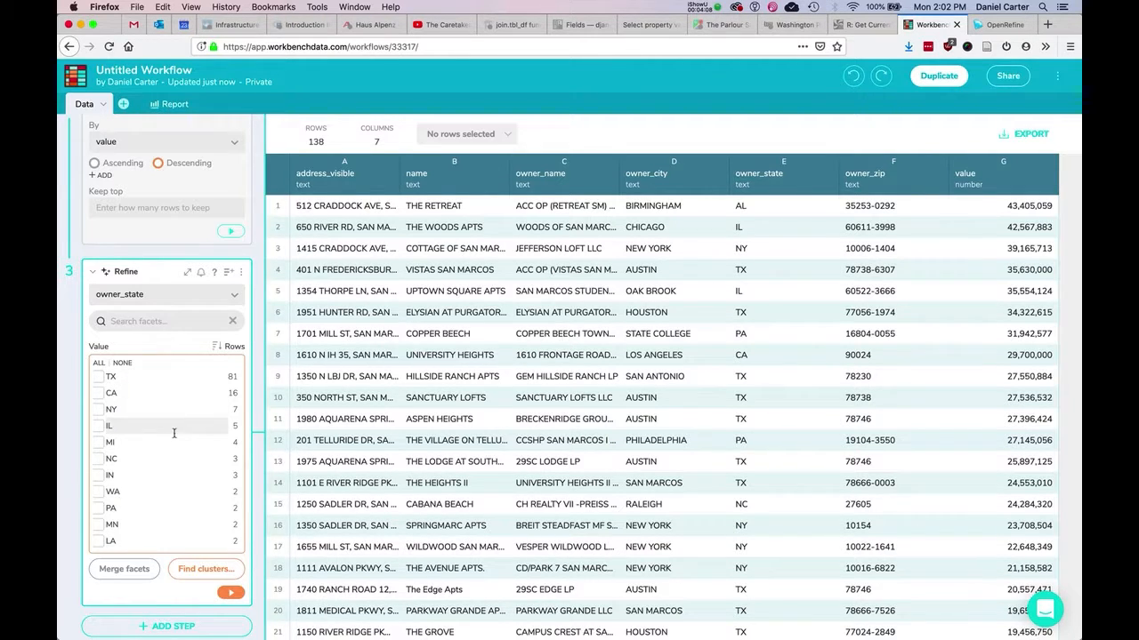
{"action": "scroll", "coordinate": [174, 433], "scroll_direction": "down", "scroll_amount": 5}
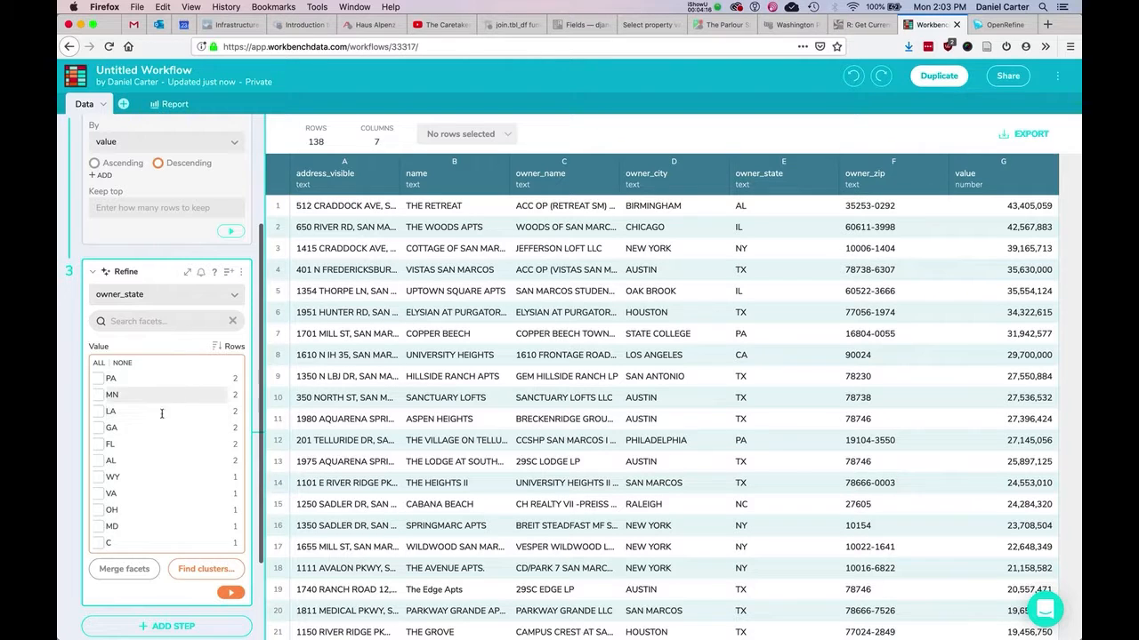
- Select the C and CA facets of owner_state and merge them into CA
{"action": "left_click", "coordinate": [117, 542]}
{"action": "left_click", "coordinate": [98, 542]}
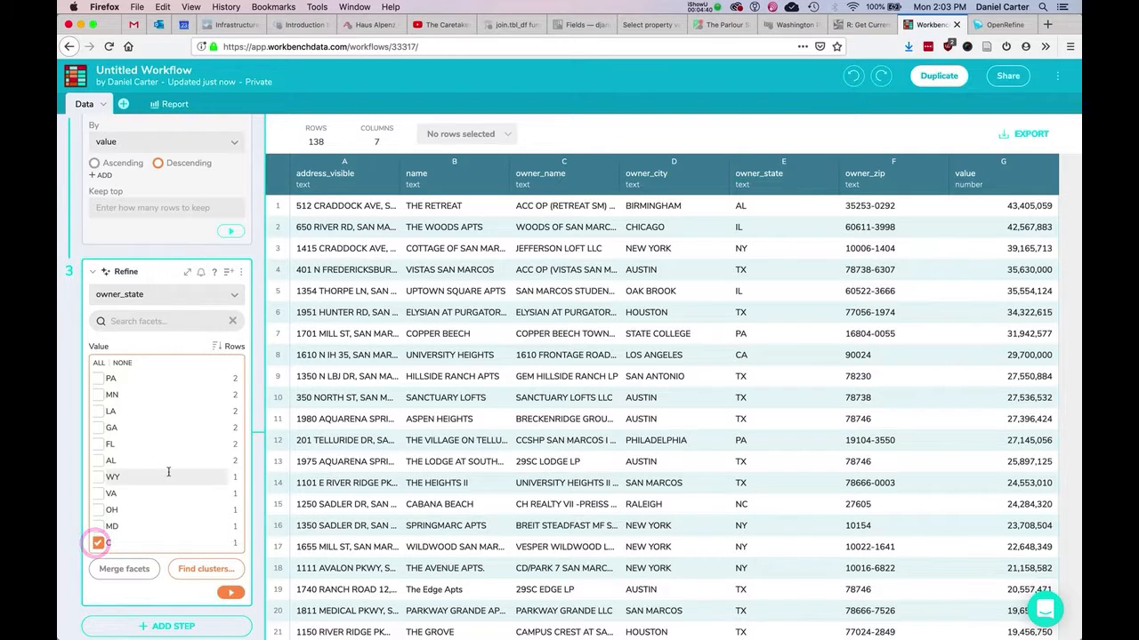
{"action": "scroll", "coordinate": [142, 445], "scroll_direction": "up", "scroll_amount": 3}
{"action": "left_click", "coordinate": [98, 393]}
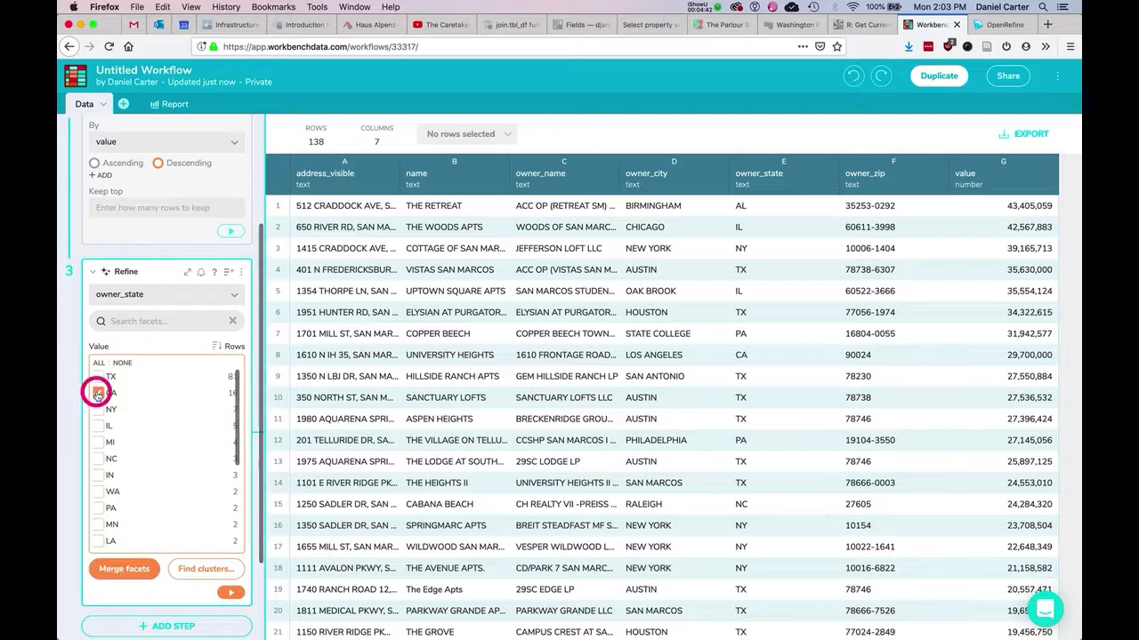
{"action": "scroll", "coordinate": [156, 463], "scroll_direction": "down", "scroll_amount": 4}
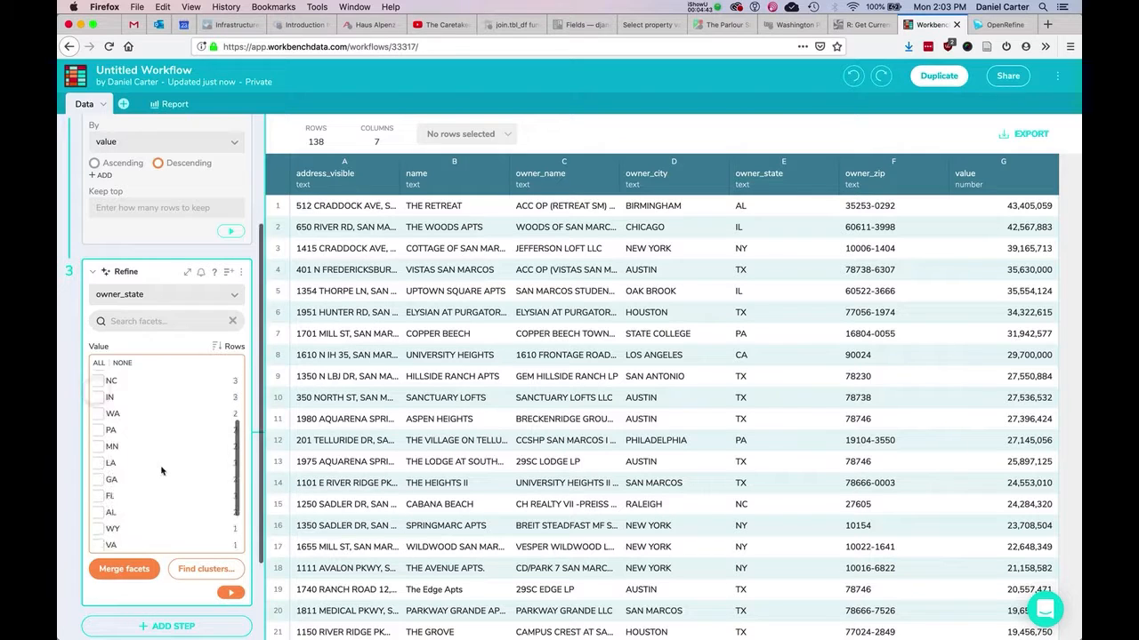
{"action": "left_click", "coordinate": [125, 570]}
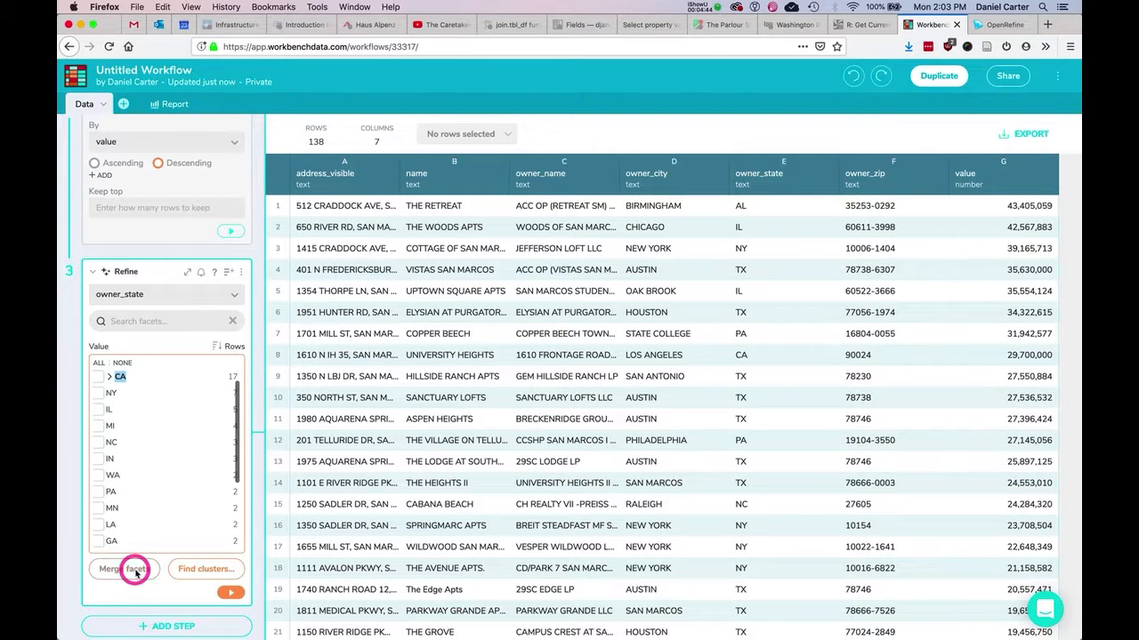
- Select the merged CA facet and run the Refine step on the data
{"action": "left_click", "coordinate": [99, 377]}
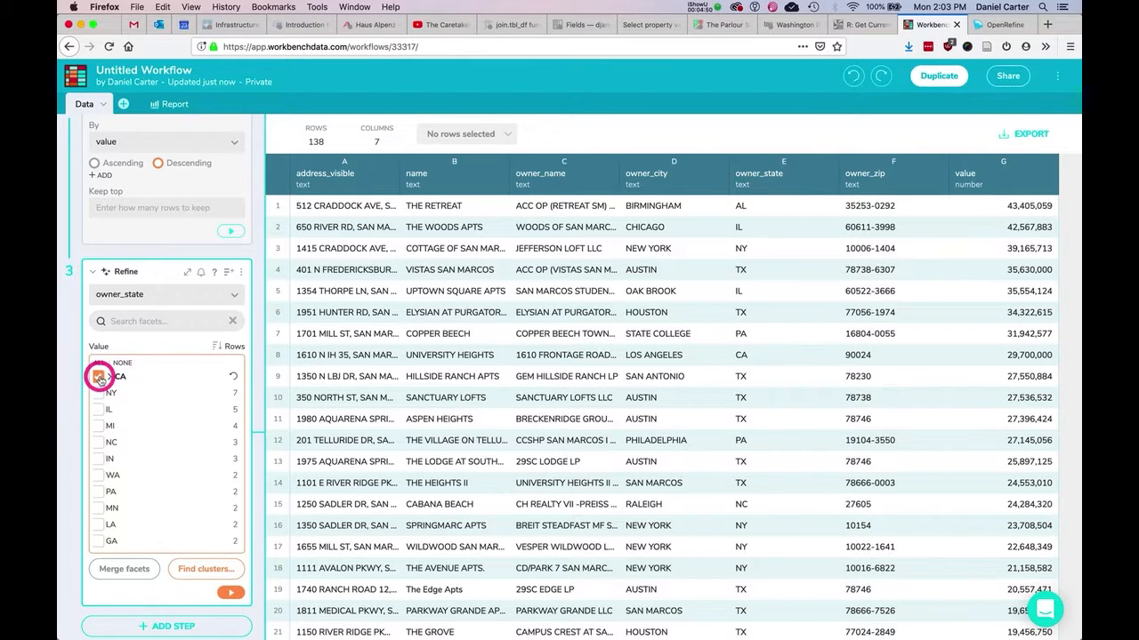
{"action": "scroll", "coordinate": [147, 430], "scroll_direction": "down", "scroll_amount": 3}
{"action": "scroll", "coordinate": [146, 427], "scroll_direction": "up", "scroll_amount": 4}
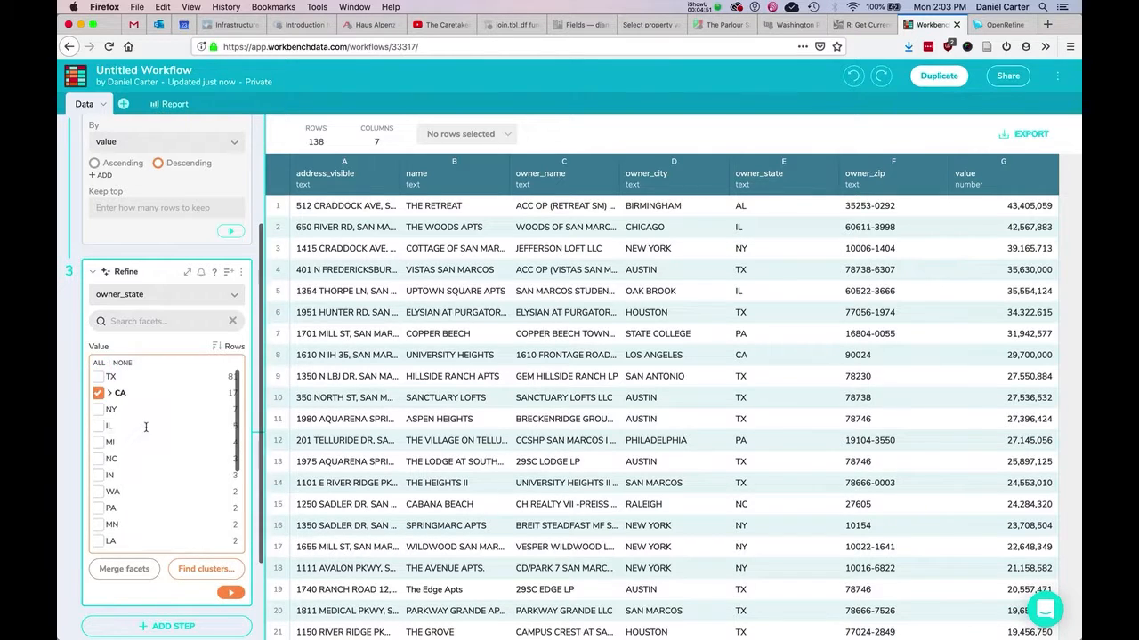
{"action": "left_click", "coordinate": [232, 594]}
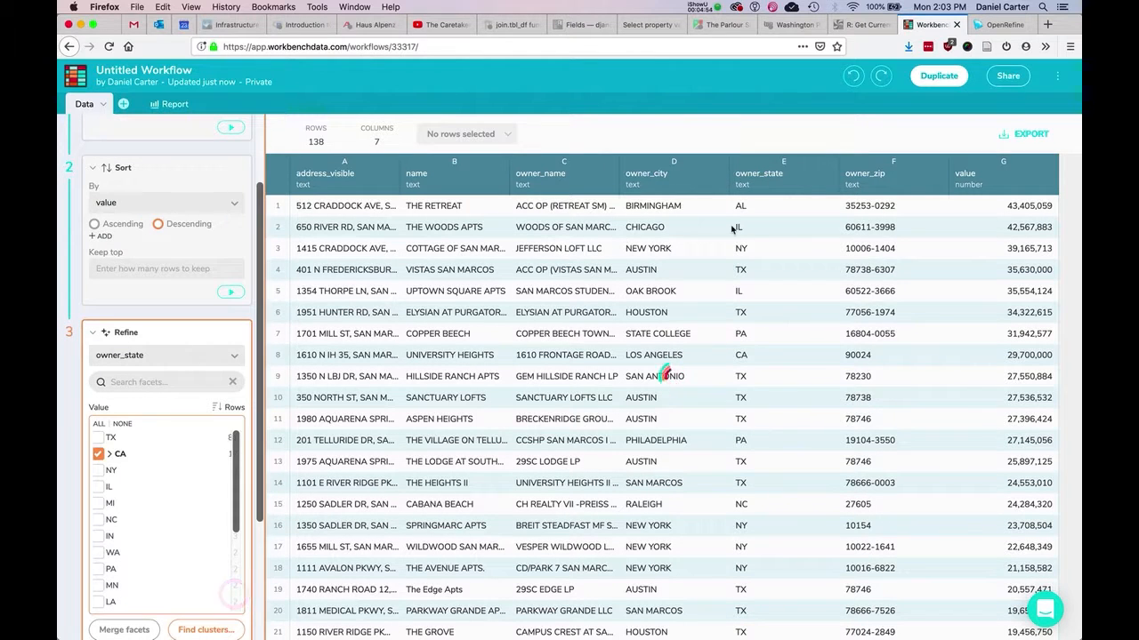
- Sort the table by the owner_state column in ascending order
{"action": "left_click", "coordinate": [830, 180]}
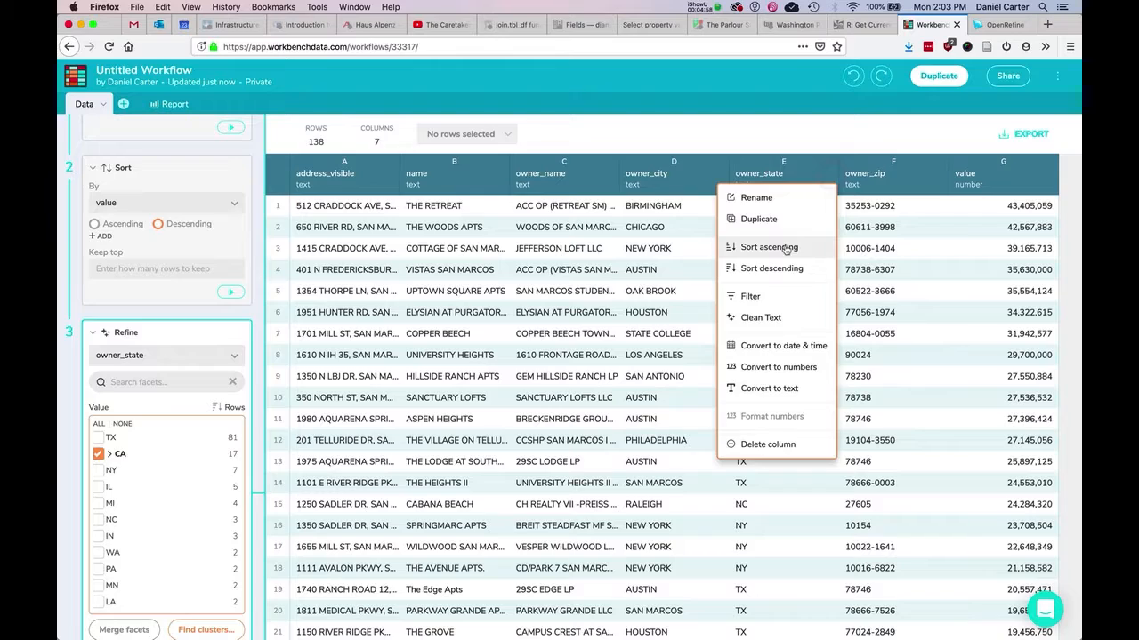
{"action": "left_click", "coordinate": [785, 250]}
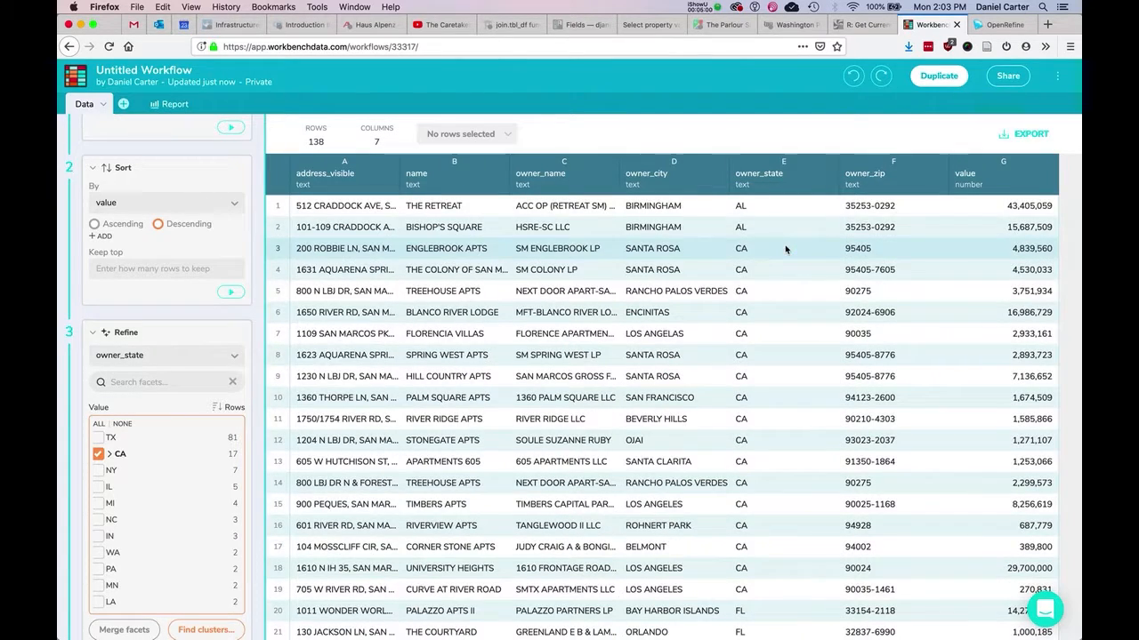
- Look through the sorted table's owner_state values and check the available actions for the owner_city column
{"action": "scroll", "coordinate": [754, 356], "scroll_direction": "down", "scroll_amount": 4}
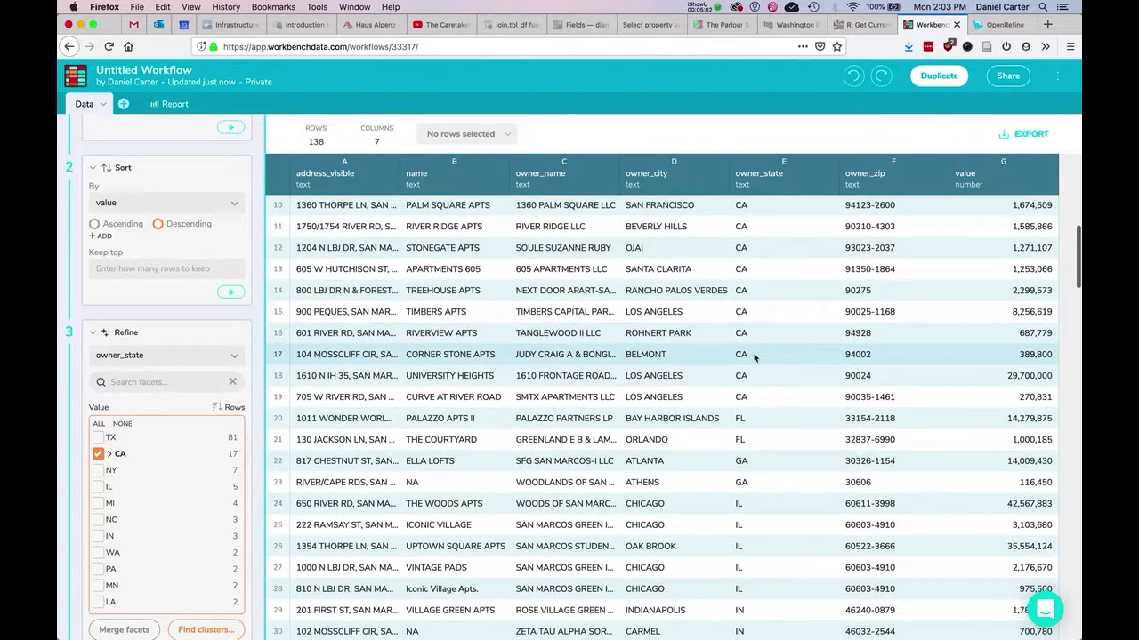
{"action": "scroll", "coordinate": [755, 378], "scroll_direction": "down", "scroll_amount": 12}
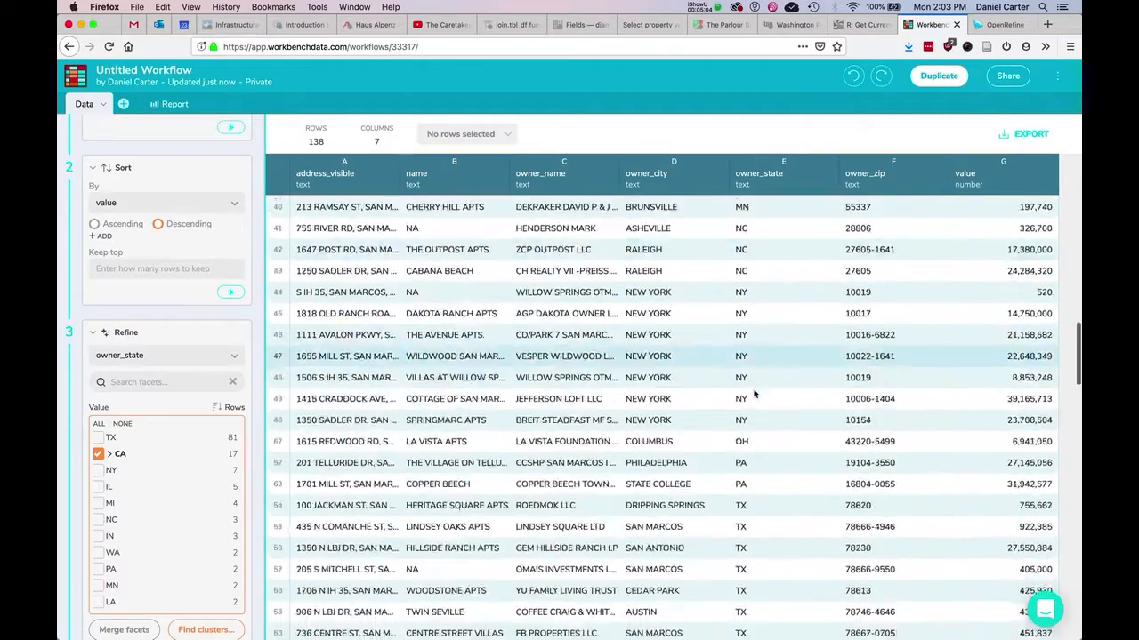
{"action": "scroll", "coordinate": [754, 394], "scroll_direction": "down", "scroll_amount": 5}
{"action": "scroll", "coordinate": [754, 394], "scroll_direction": "up", "scroll_amount": 20}
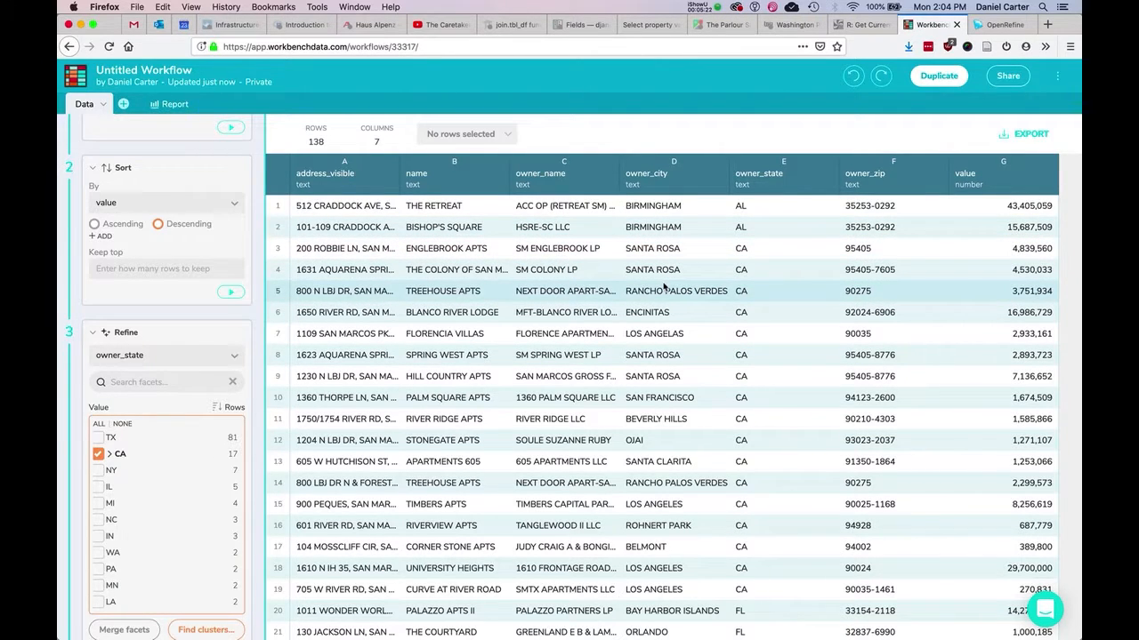
{"action": "mouse_move", "coordinate": [719, 183]}
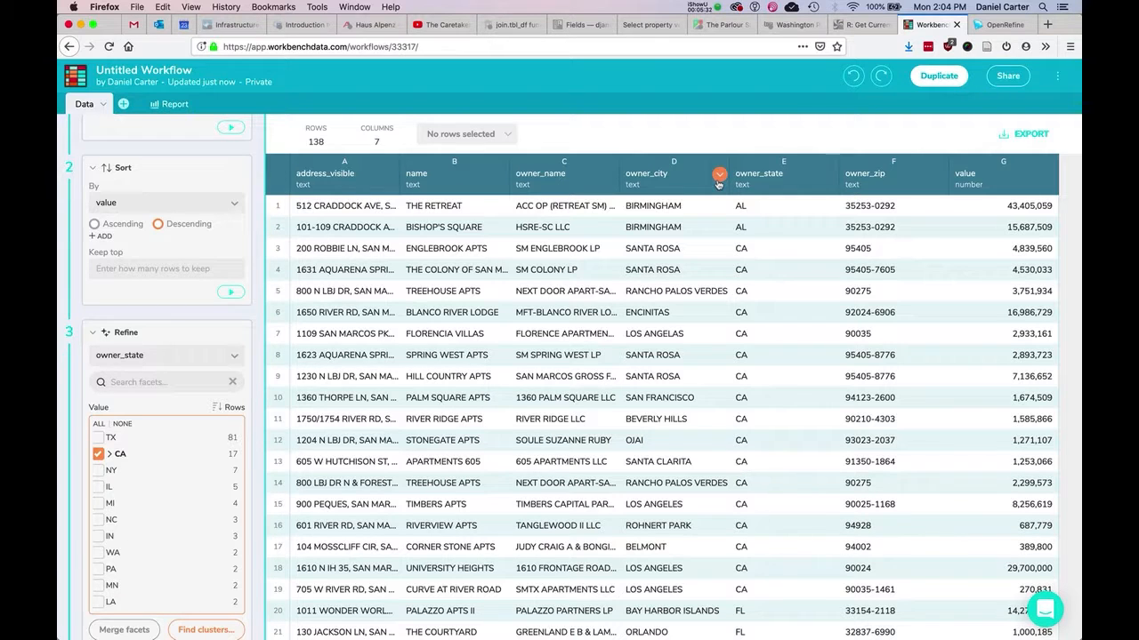
{"action": "left_click", "coordinate": [718, 179]}
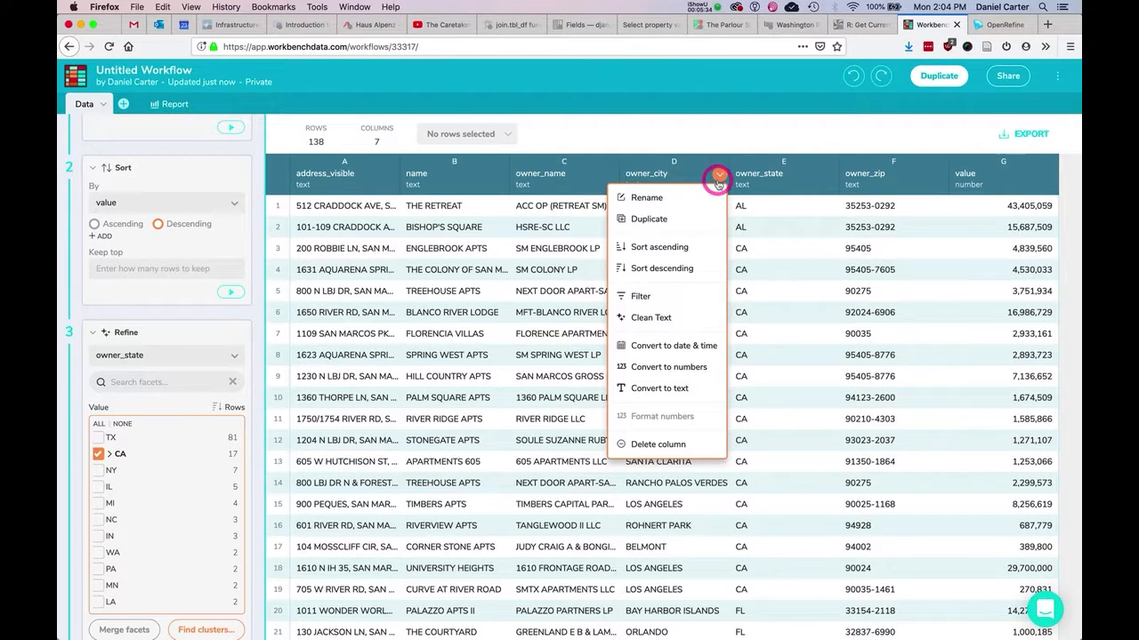
{"action": "left_click", "coordinate": [718, 180]}
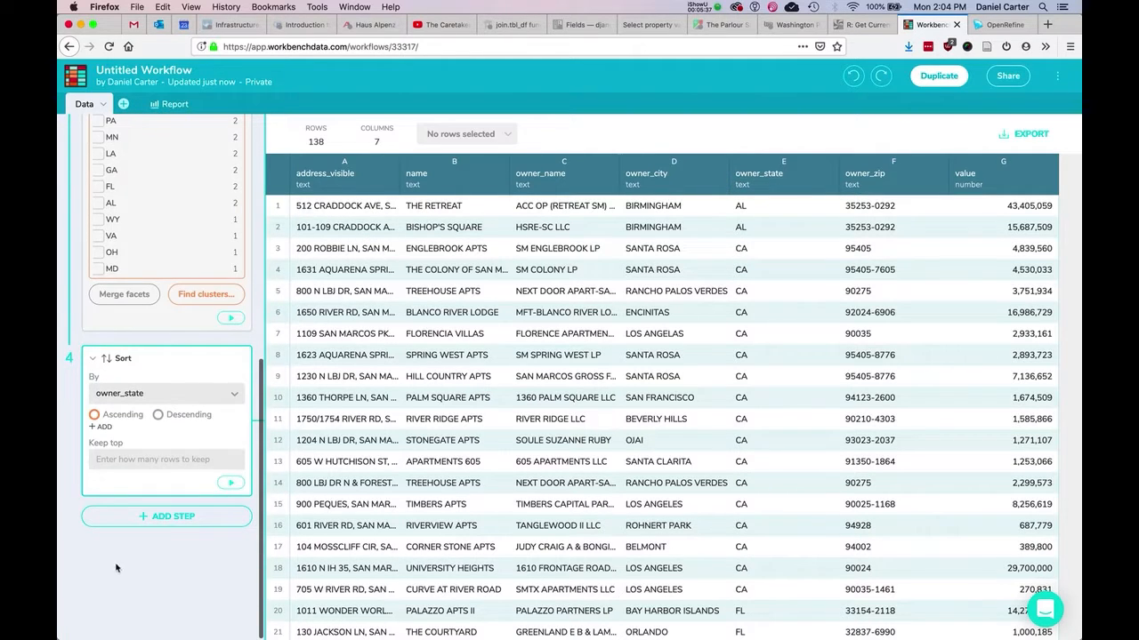
- Add a Refine step after the owner_state sort and set it to the owner_city column
{"action": "left_click", "coordinate": [164, 517]}
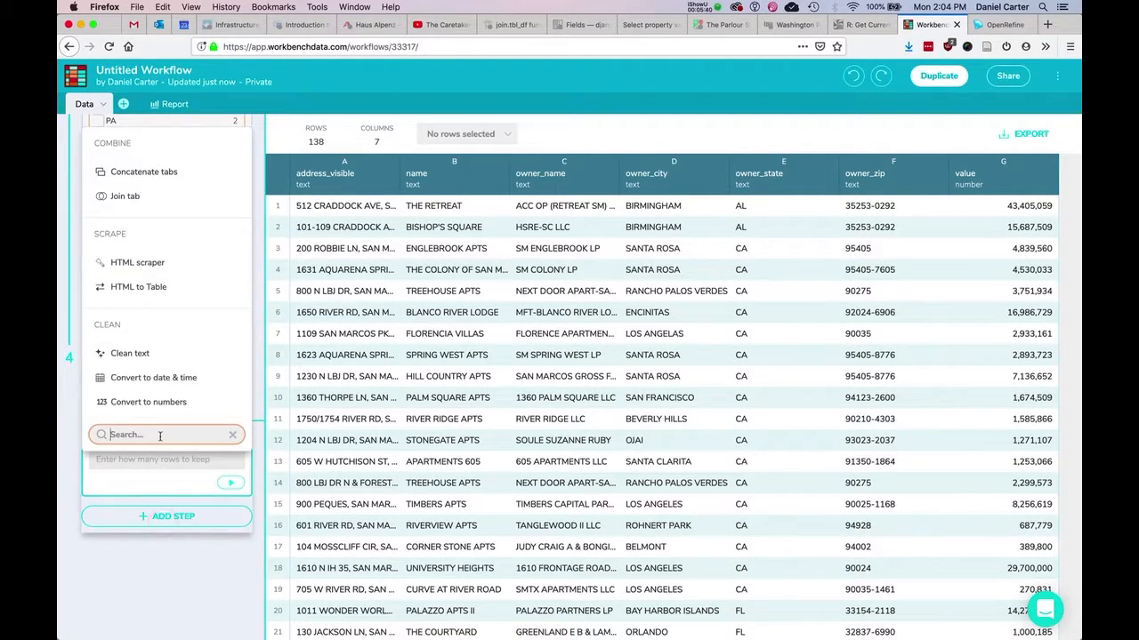
{"action": "type", "text": "ref"}
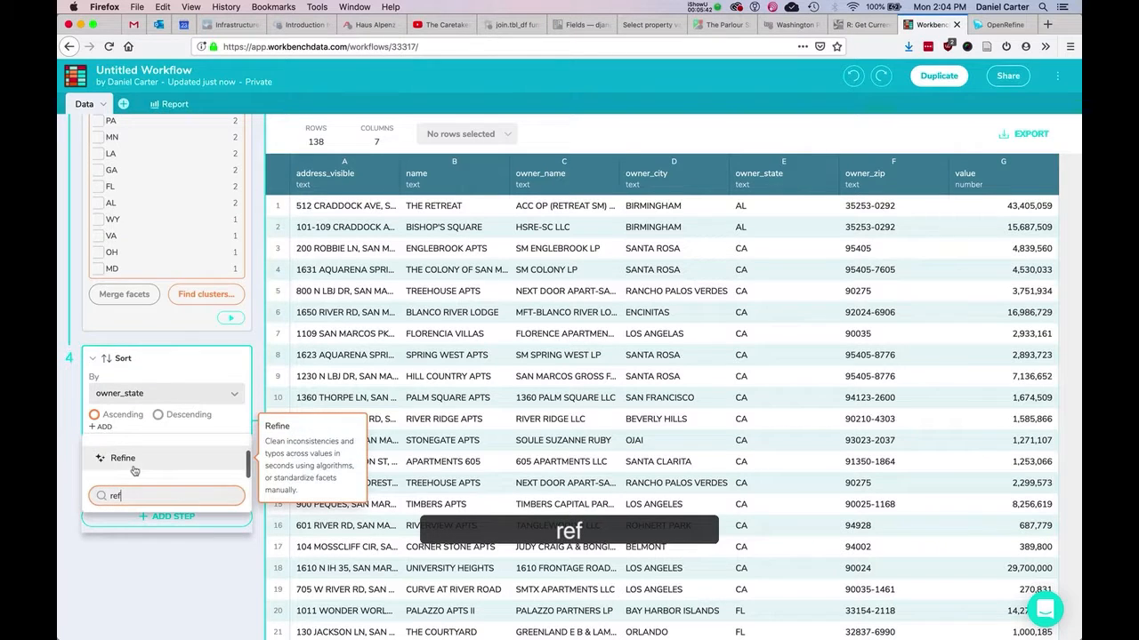
{"action": "left_click", "coordinate": [124, 461]}
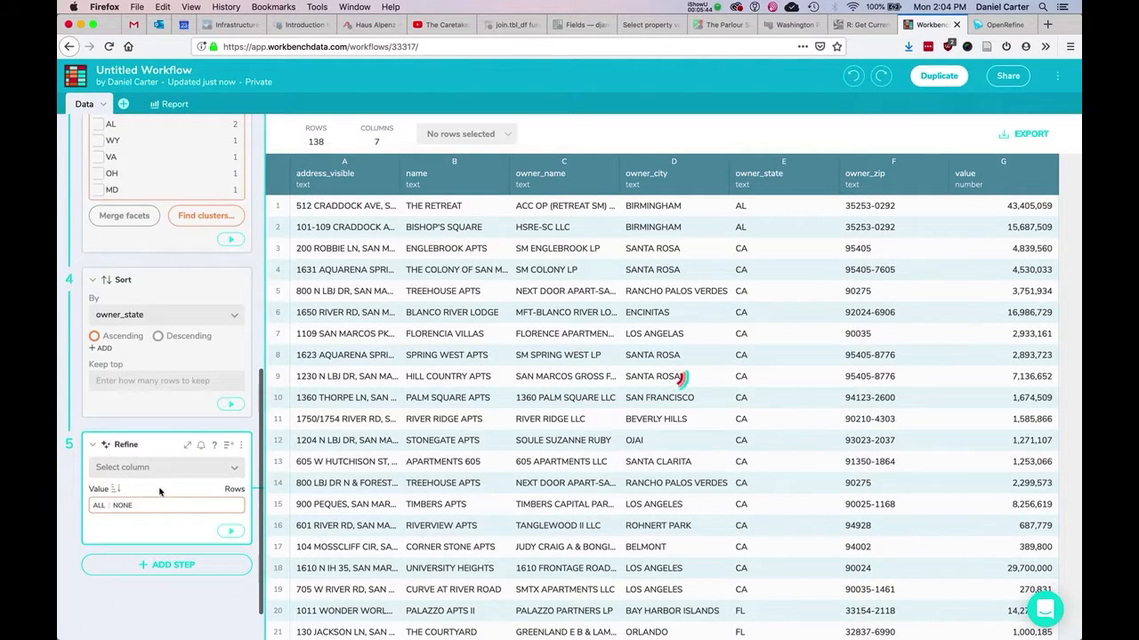
{"action": "left_click", "coordinate": [185, 467]}
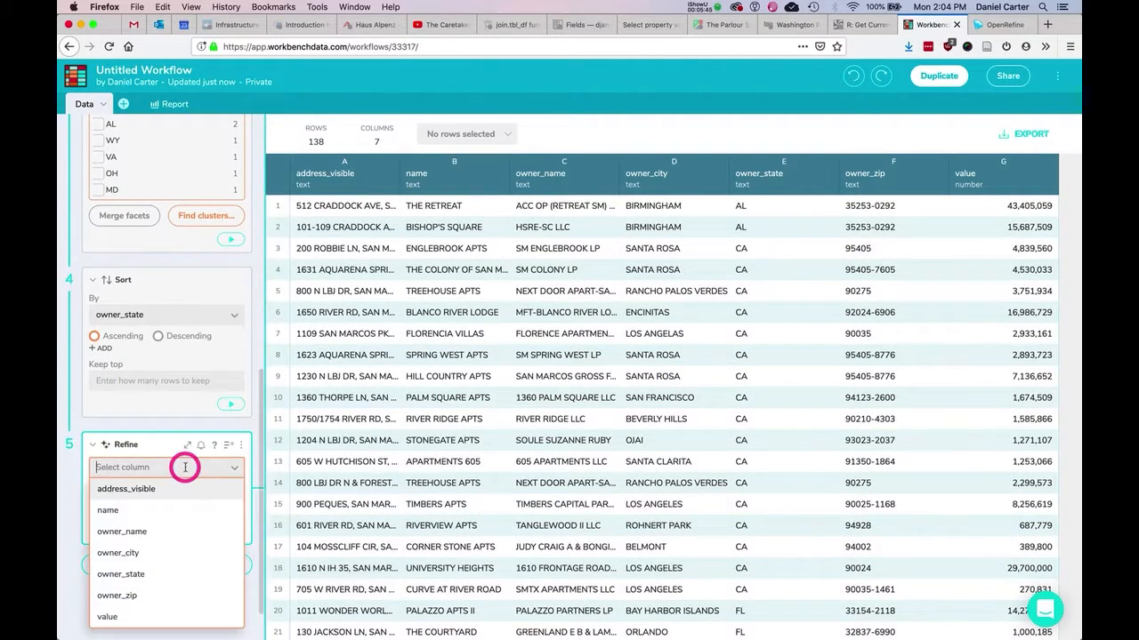
{"action": "left_click", "coordinate": [183, 552]}
{"action": "scroll", "coordinate": [184, 548], "scroll_direction": "down", "scroll_amount": 2}
{"action": "scroll", "coordinate": [183, 548], "scroll_direction": "up", "scroll_amount": 2}
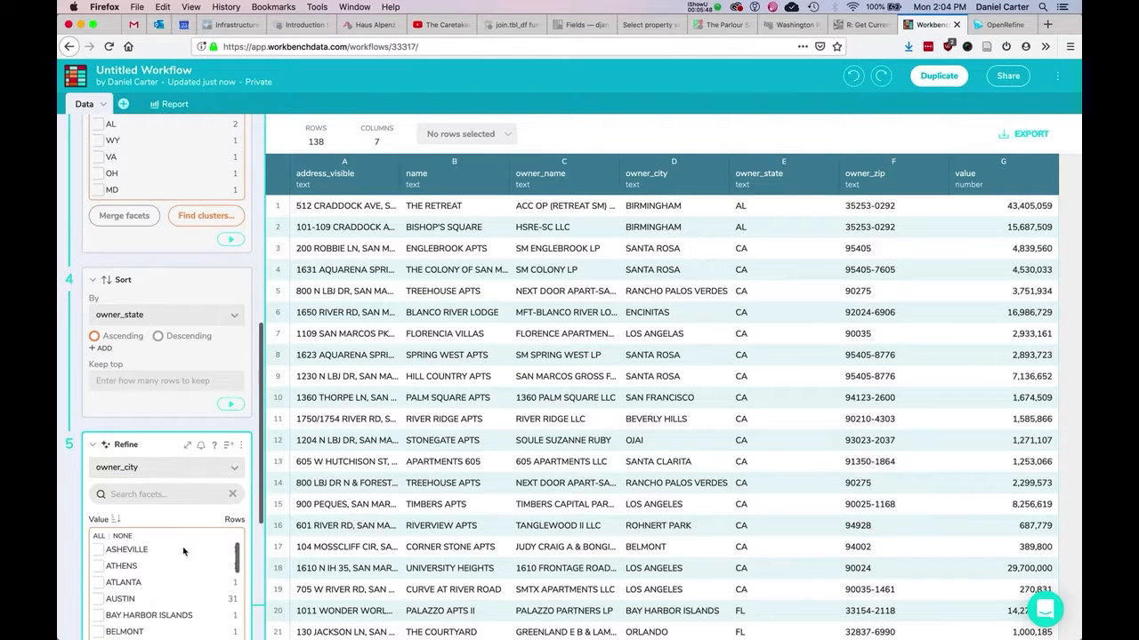
{"action": "scroll", "coordinate": [79, 528], "scroll_direction": "down", "scroll_amount": 5}
{"action": "scroll", "coordinate": [79, 529], "scroll_direction": "down", "scroll_amount": 1}
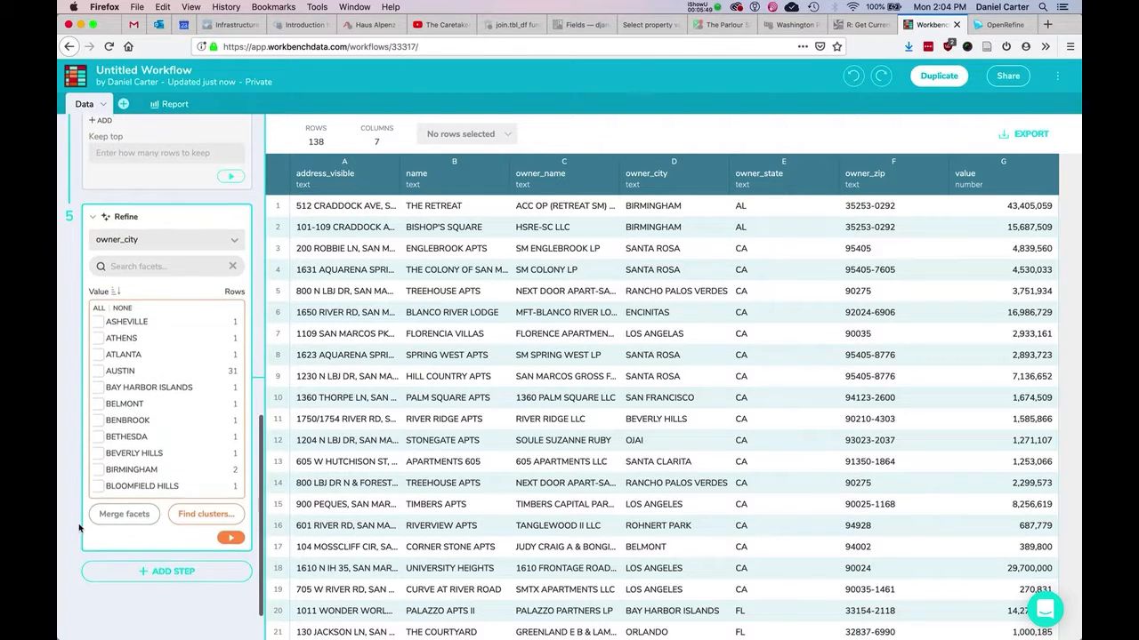
- Find owner_city clusters with the Fingerprint method and merge San Marcos into SAN MARCOS
{"action": "left_click", "coordinate": [208, 524]}
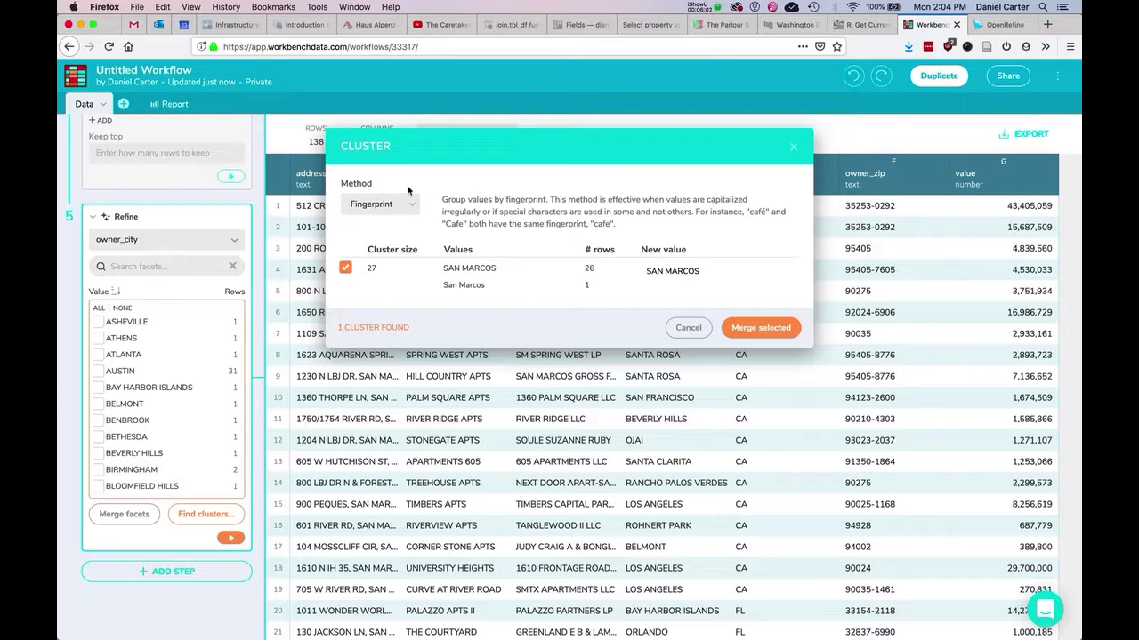
{"action": "left_click", "coordinate": [375, 205]}
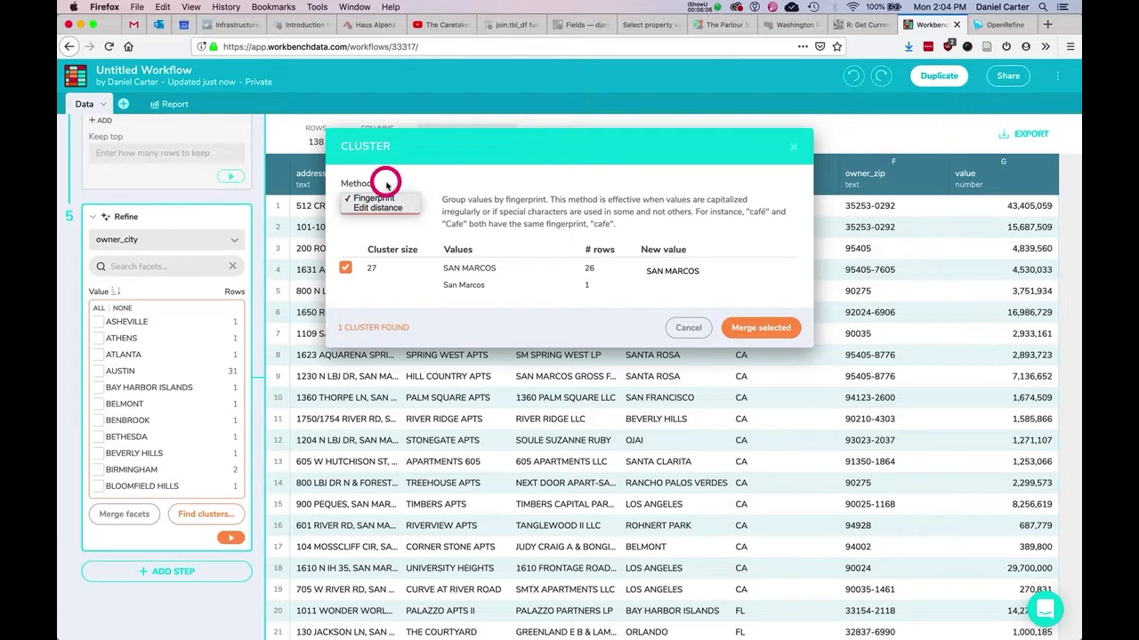
{"action": "left_click", "coordinate": [386, 183]}
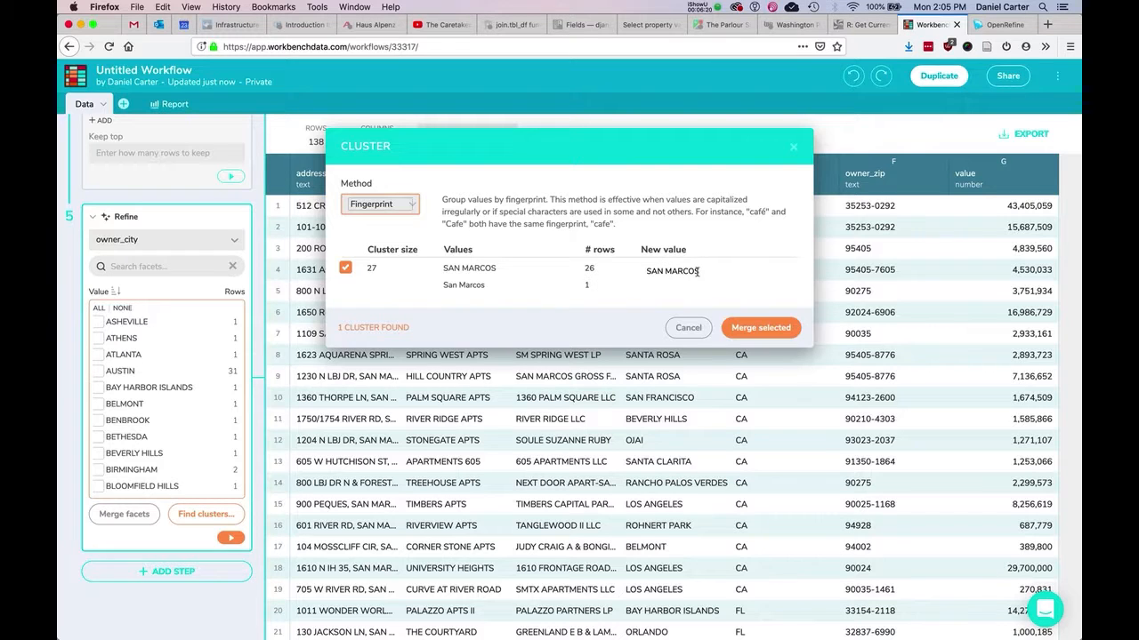
{"action": "left_click", "coordinate": [761, 328]}
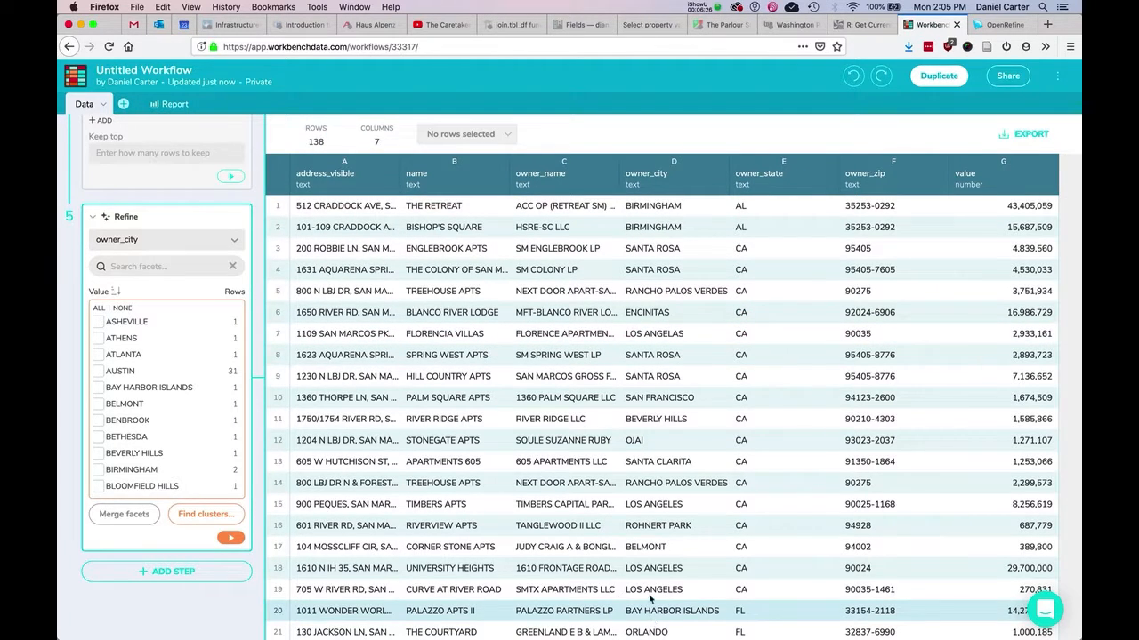
- Cluster owner_city by Edit distance, exclude the AUSTIN/HOUSTON and ORLANDO/WORLAND clusters, and merge the LOS ANGELES and SHREVEPORT clusters
{"action": "left_click", "coordinate": [213, 518]}
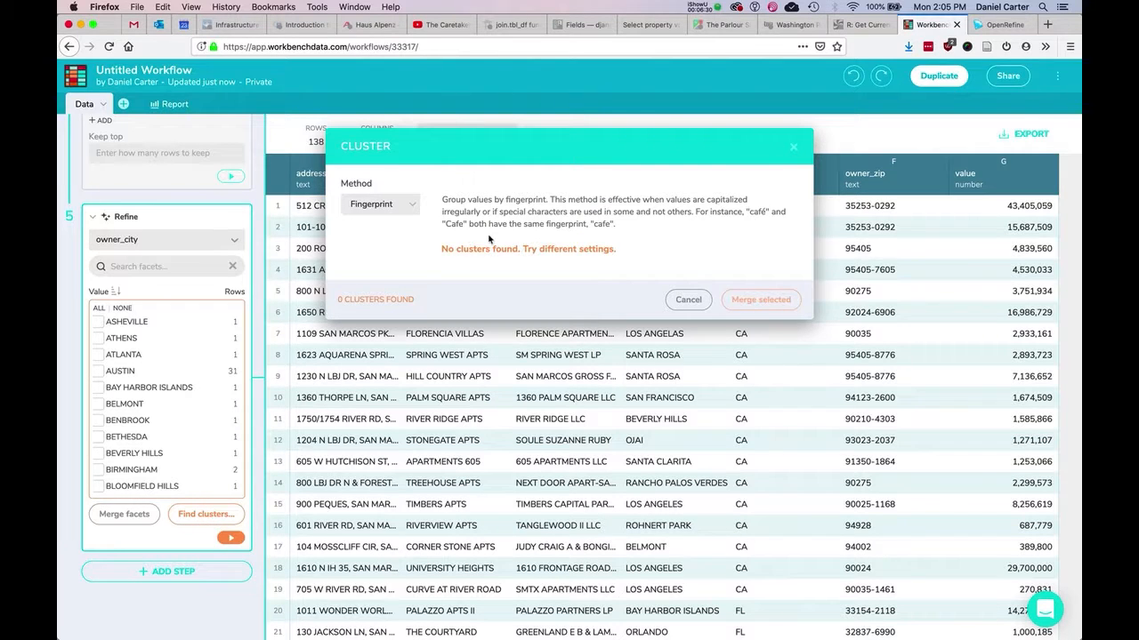
{"action": "left_click", "coordinate": [392, 204]}
{"action": "left_click", "coordinate": [396, 208]}
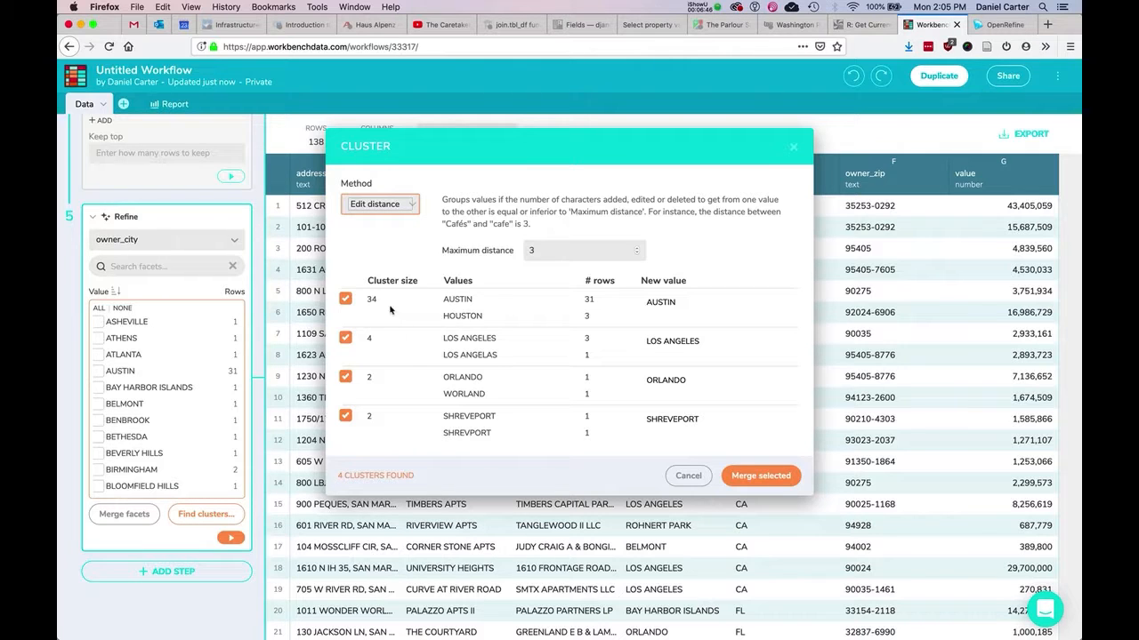
{"action": "left_click", "coordinate": [345, 301]}
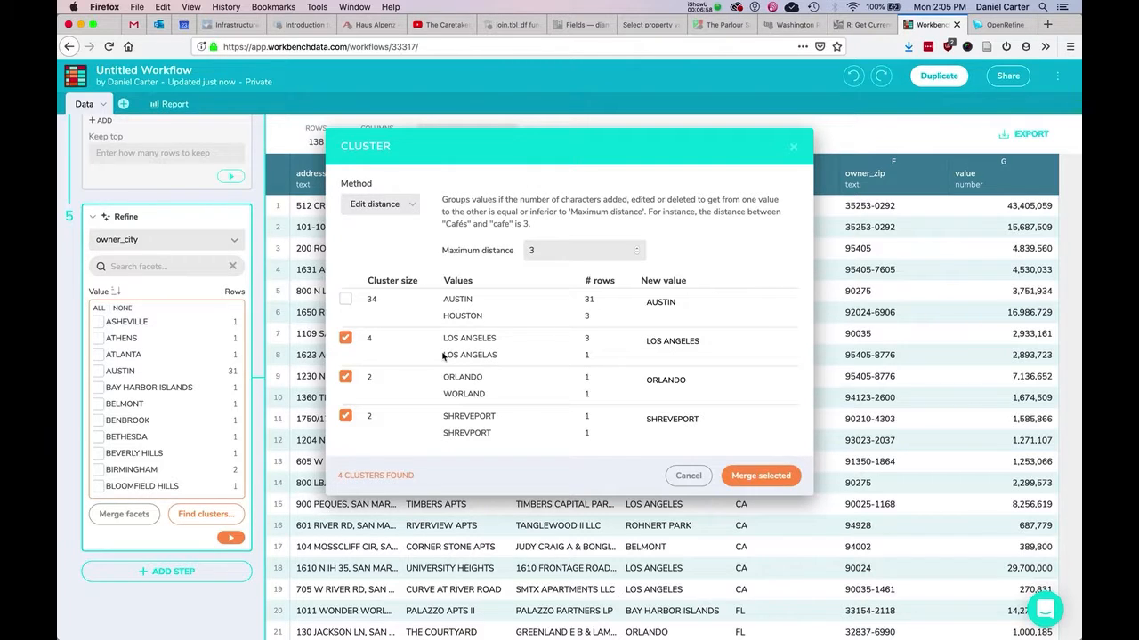
{"action": "left_click_drag", "start_coordinate": [443, 356], "coordinate": [514, 356]}
{"action": "left_click", "coordinate": [514, 355]}
{"action": "left_click", "coordinate": [346, 377]}
{"action": "left_click", "coordinate": [763, 477]}
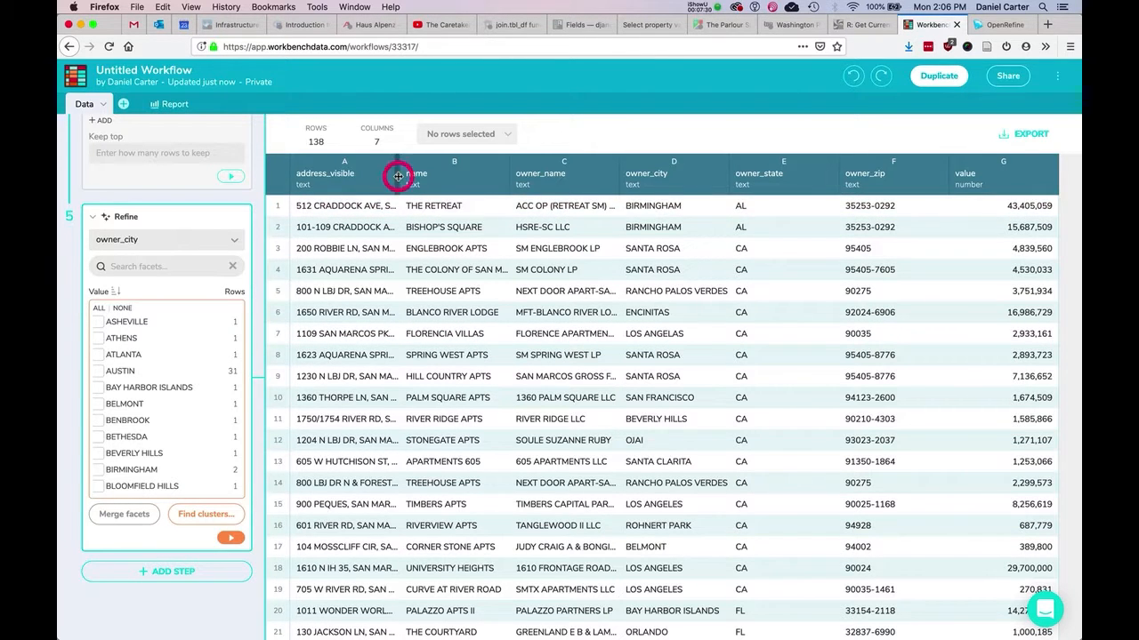
- Widen the address_visible column to read the full addresses and add a Split column step after the owner_city Refine
{"action": "left_click_drag", "start_coordinate": [397, 175], "coordinate": [605, 176]}
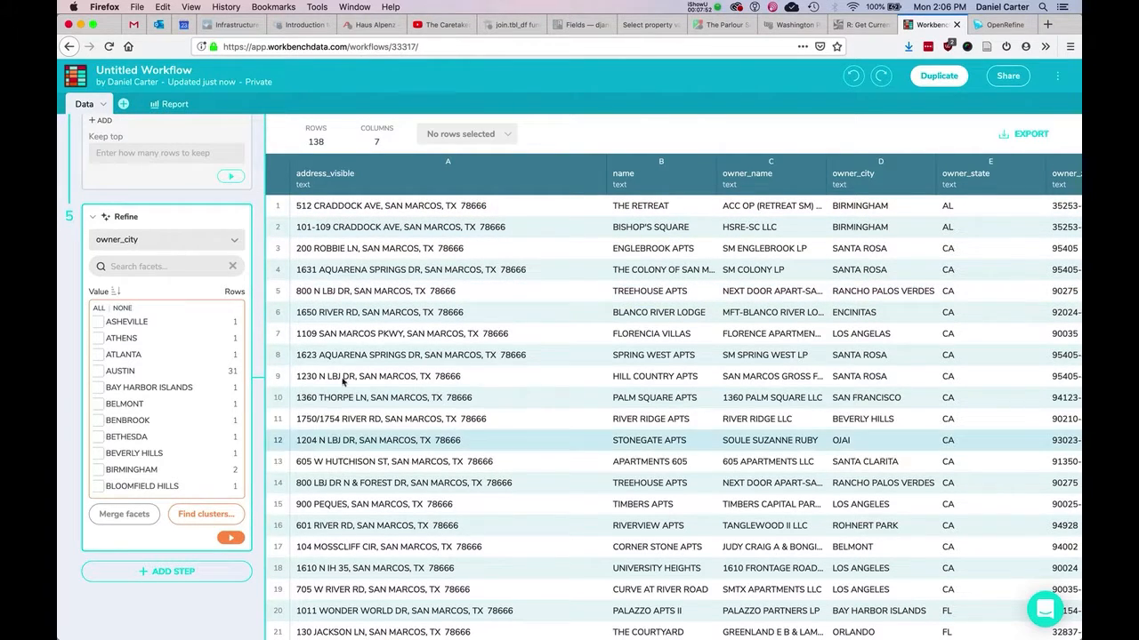
{"action": "left_click", "coordinate": [214, 570]}
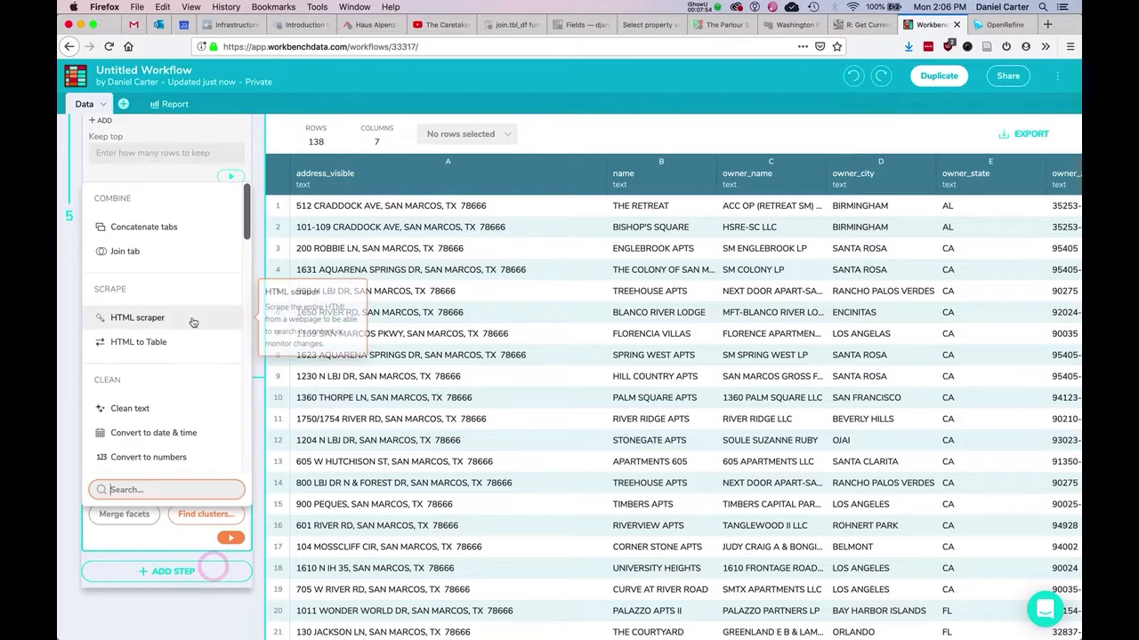
{"action": "scroll", "coordinate": [194, 322], "scroll_direction": "down", "scroll_amount": 5}
{"action": "scroll", "coordinate": [193, 323], "scroll_direction": "down", "scroll_amount": 5}
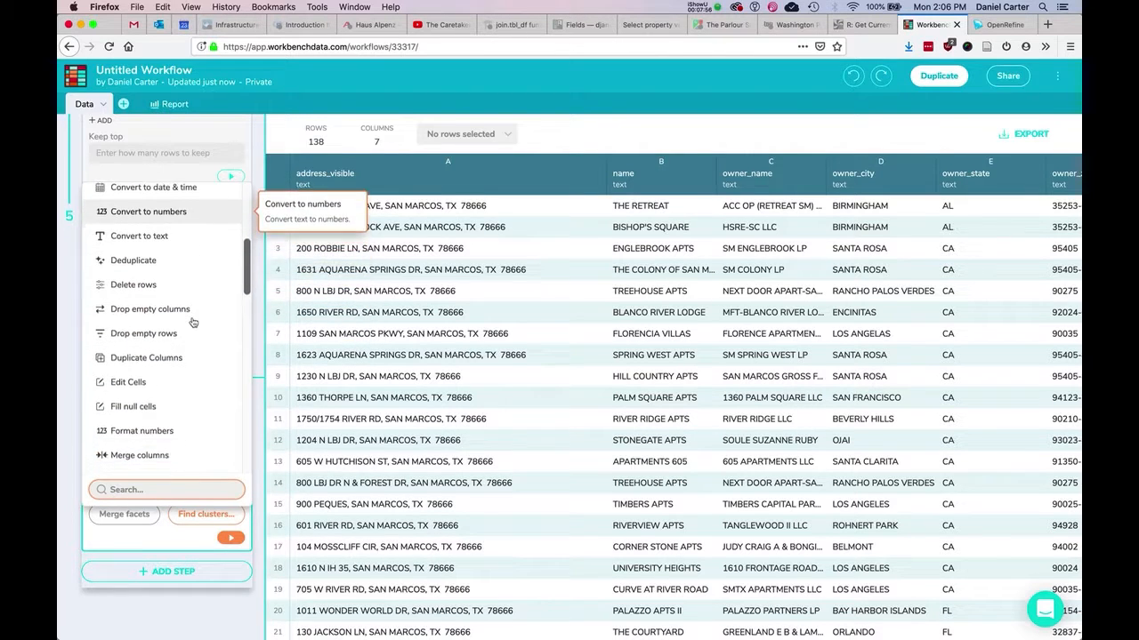
{"action": "scroll", "coordinate": [193, 323], "scroll_direction": "down", "scroll_amount": 5}
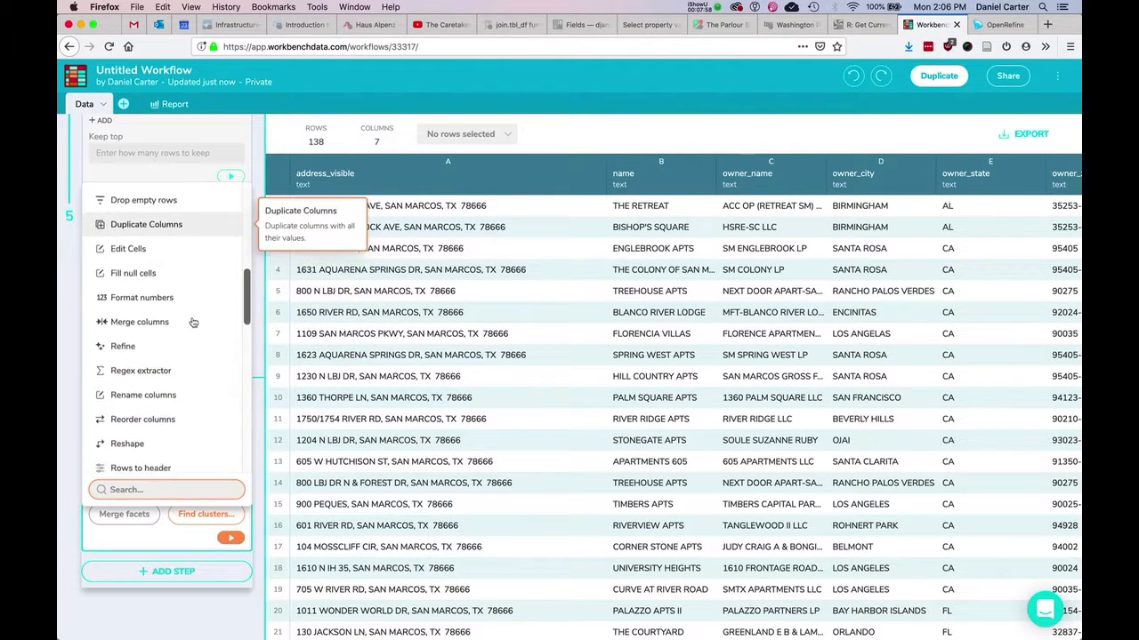
{"action": "scroll", "coordinate": [193, 323], "scroll_direction": "down", "scroll_amount": 4}
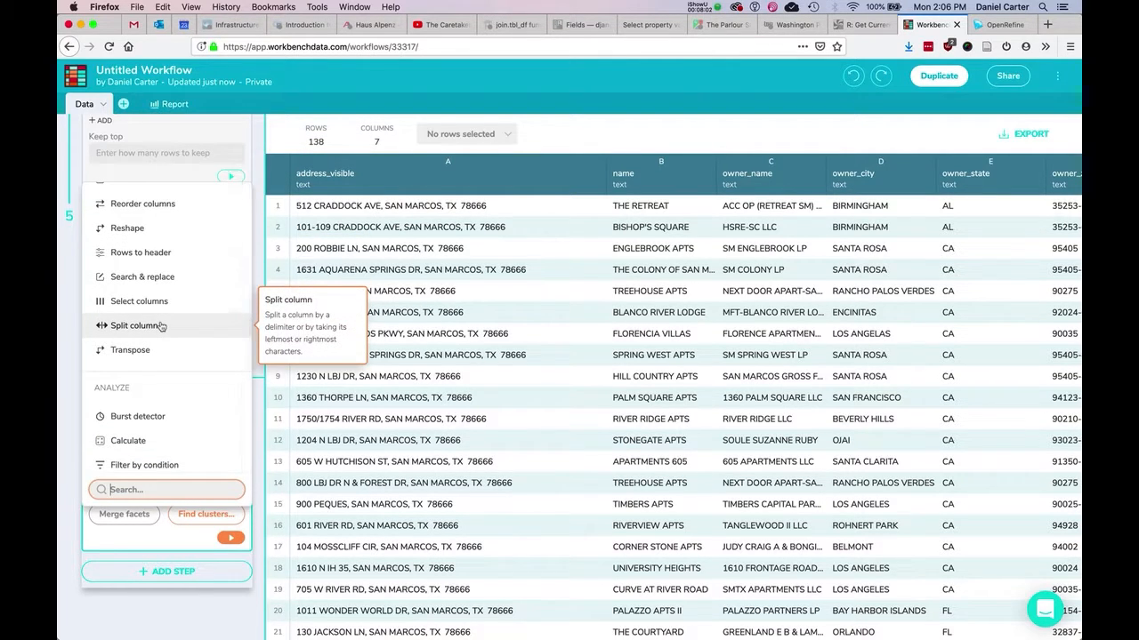
{"action": "left_click", "coordinate": [161, 326]}
{"action": "scroll", "coordinate": [161, 336], "scroll_direction": "down", "scroll_amount": 5}
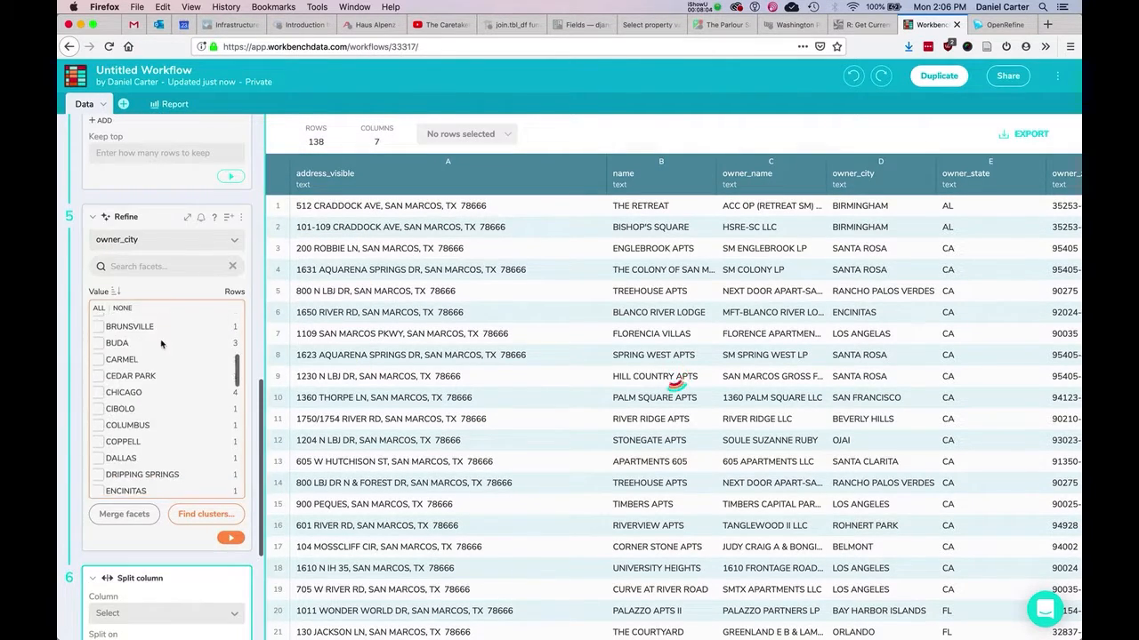
{"action": "scroll", "coordinate": [150, 547], "scroll_direction": "down", "scroll_amount": 4}
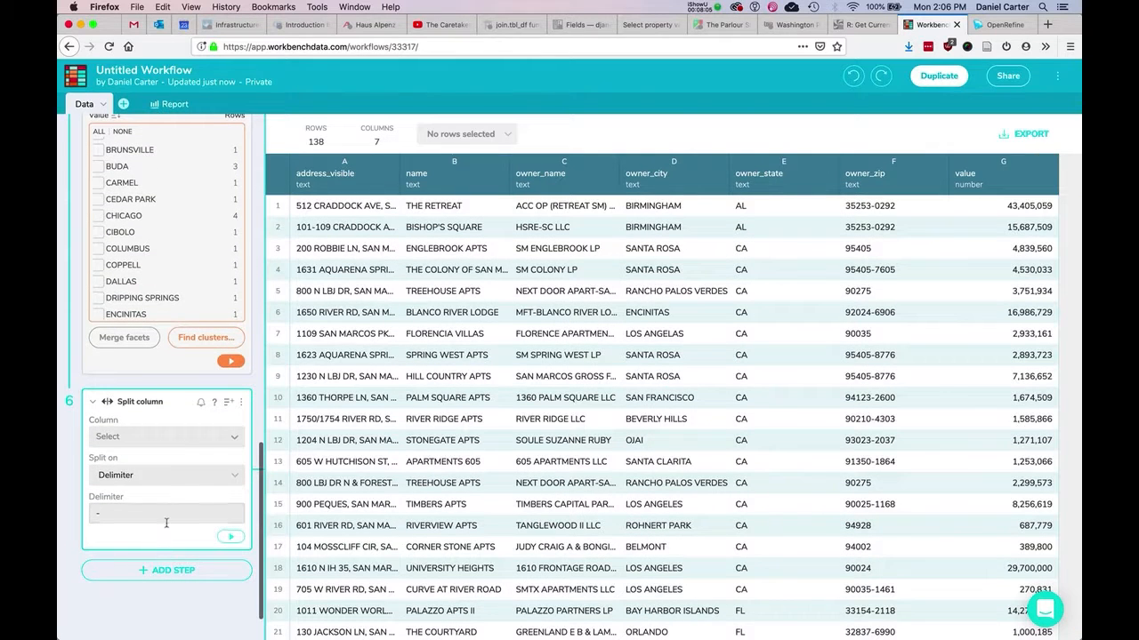
- Split the address_visible column on a comma delimiter, run the step, and check the resulting address columns
{"action": "left_click", "coordinate": [156, 436]}
{"action": "left_click", "coordinate": [153, 459]}
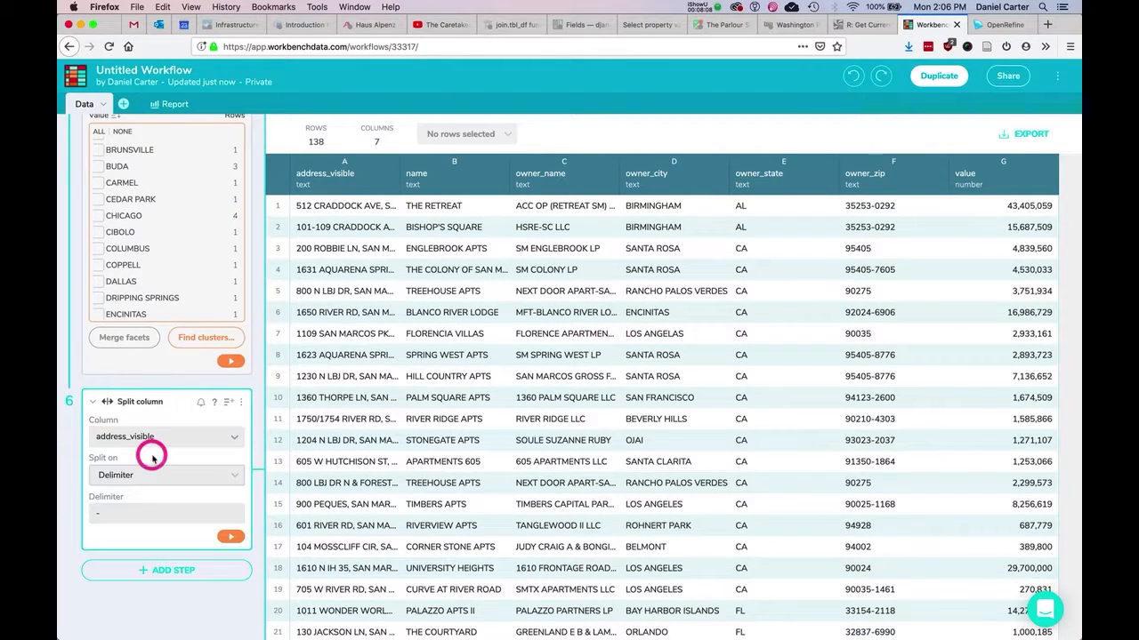
{"action": "left_click", "coordinate": [127, 478]}
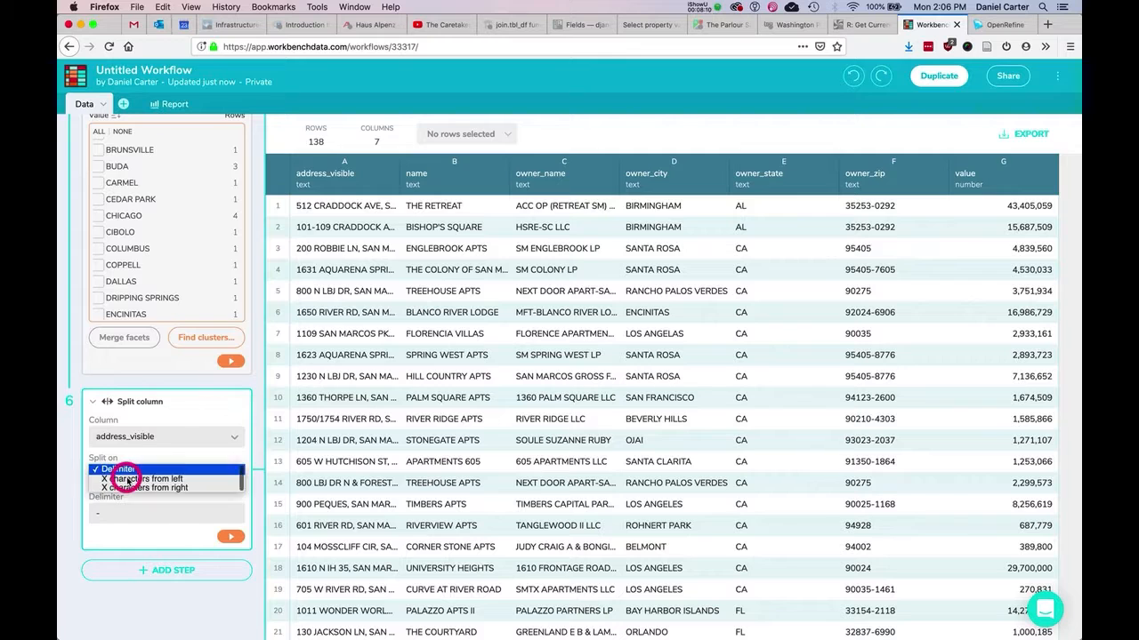
{"action": "left_click", "coordinate": [138, 469]}
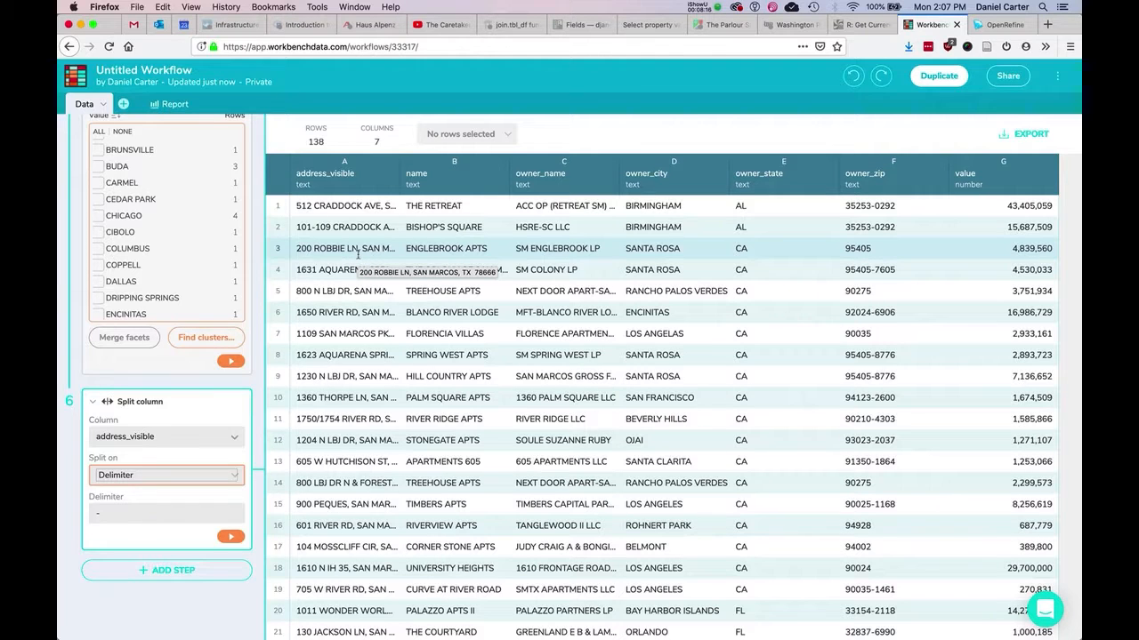
{"action": "left_click", "coordinate": [152, 510]}
{"action": "key", "text": "Right"}
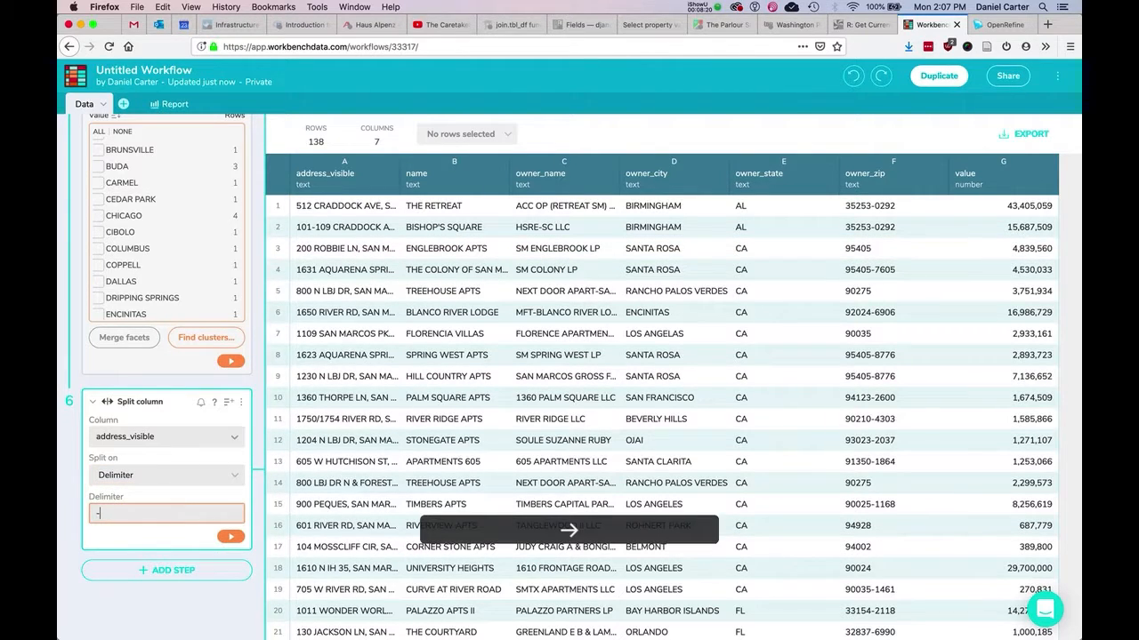
{"action": "key", "text": "BackSpace"}
{"action": "type", "text": ","}
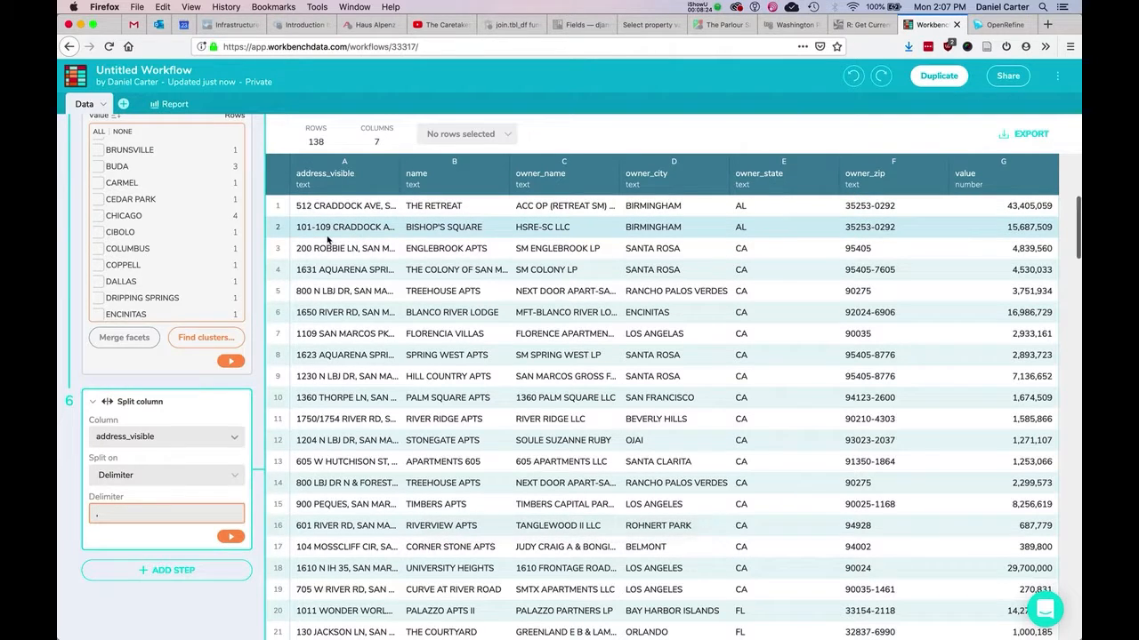
{"action": "left_click", "coordinate": [230, 536]}
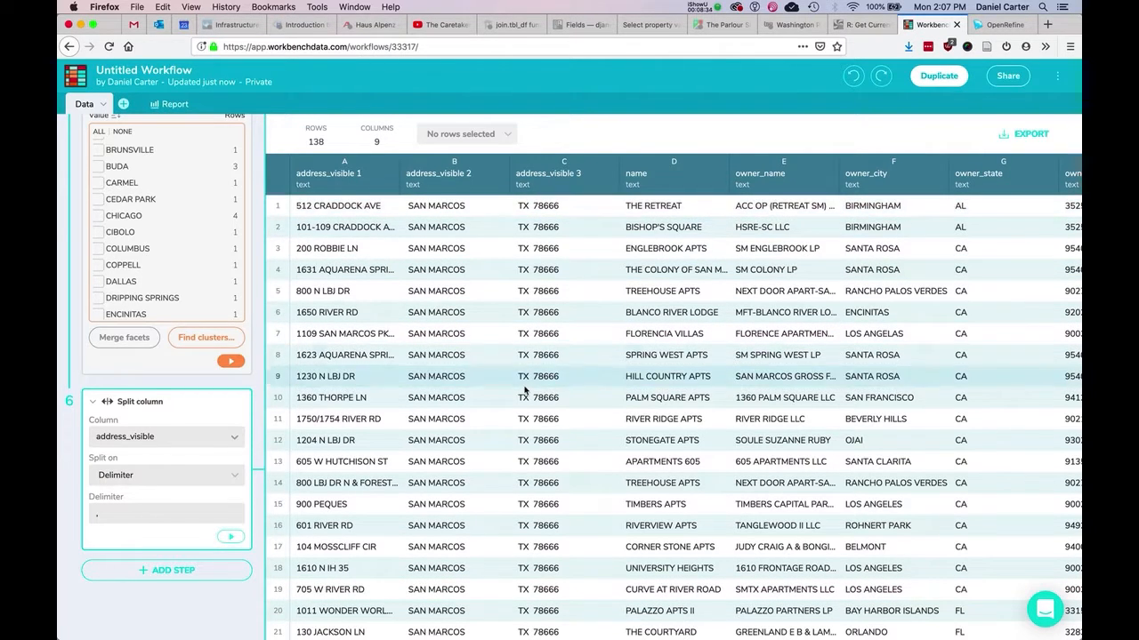
{"action": "scroll", "coordinate": [557, 376], "scroll_direction": "down", "scroll_amount": 4}
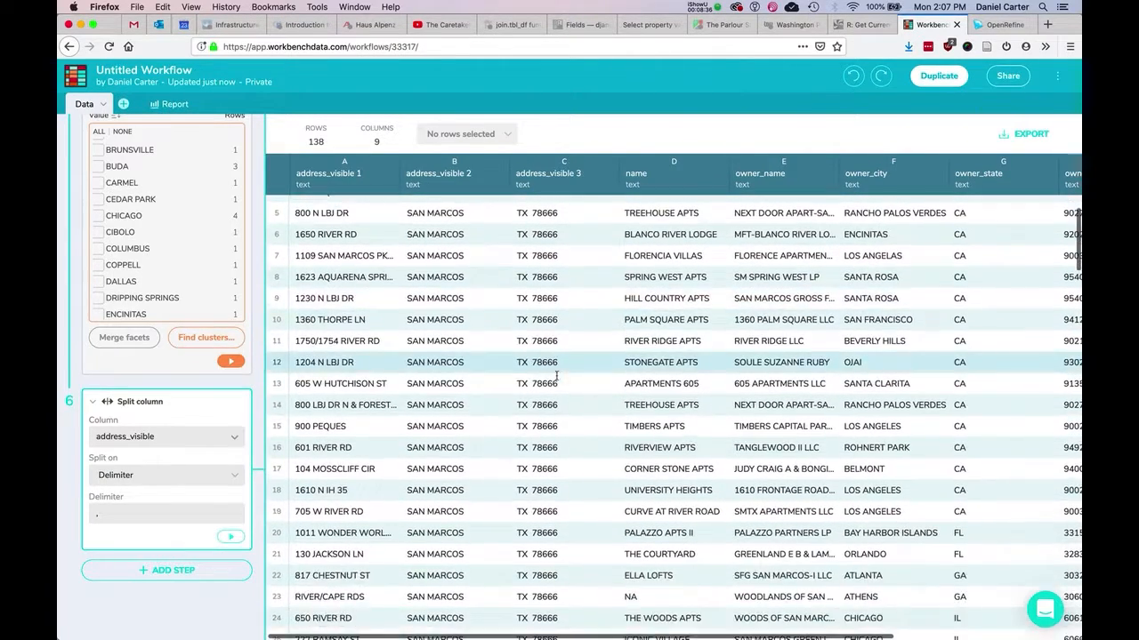
{"action": "scroll", "coordinate": [556, 377], "scroll_direction": "up", "scroll_amount": 4}
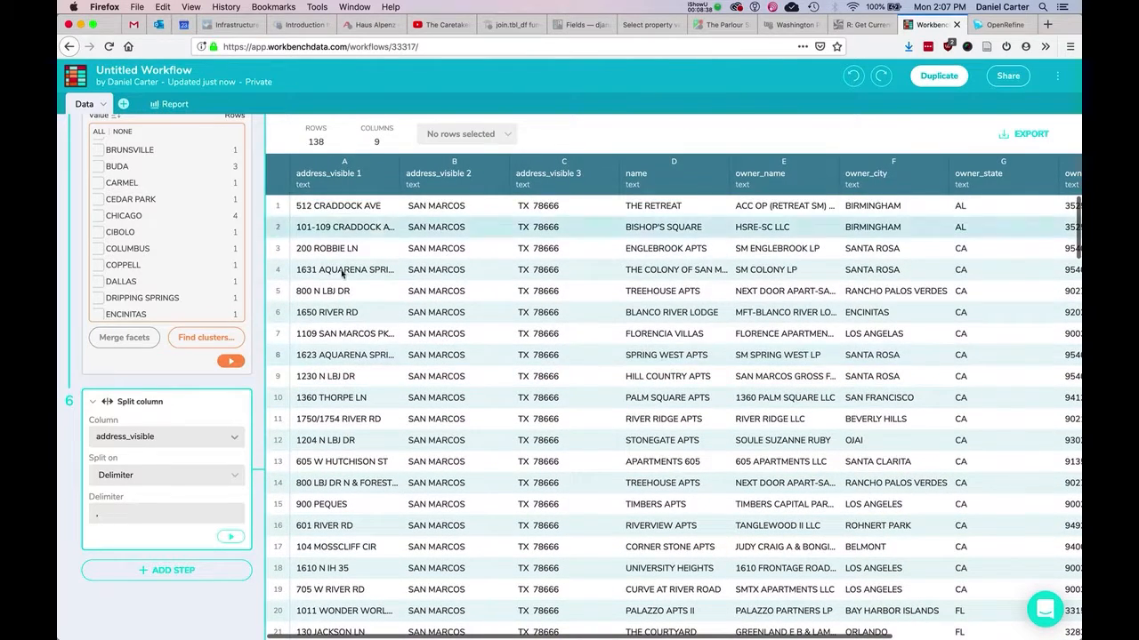
- Add a second Split column step that splits on X characters from left, with the number of characters set to 3
{"action": "left_click", "coordinate": [184, 575]}
{"action": "type", "text": "split"}
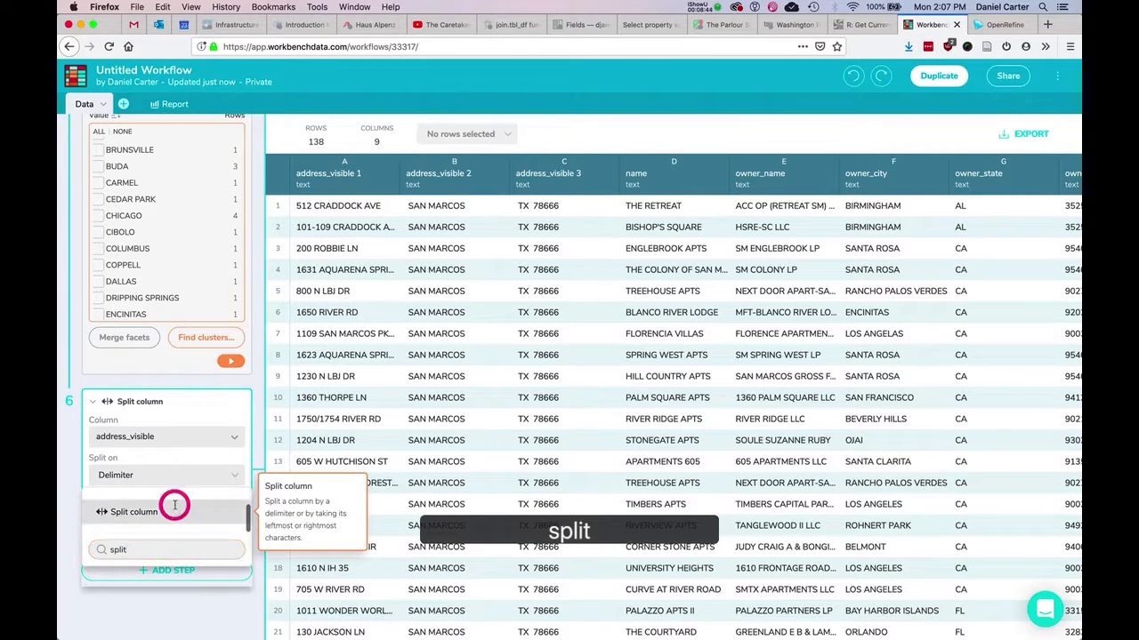
{"action": "left_click", "coordinate": [171, 511]}
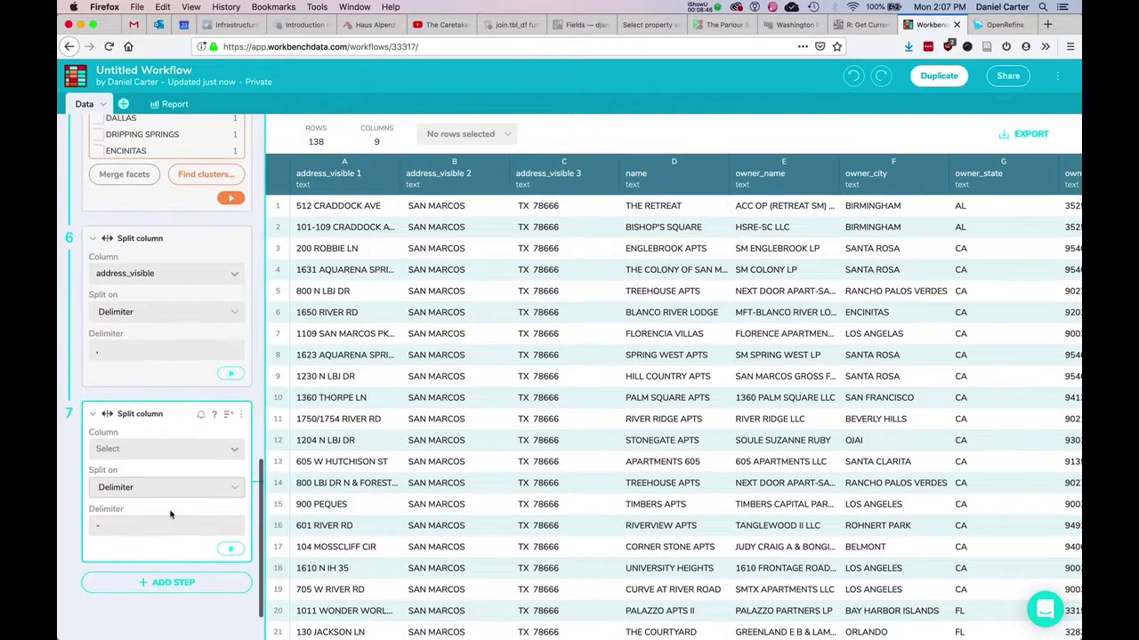
{"action": "left_click", "coordinate": [158, 487]}
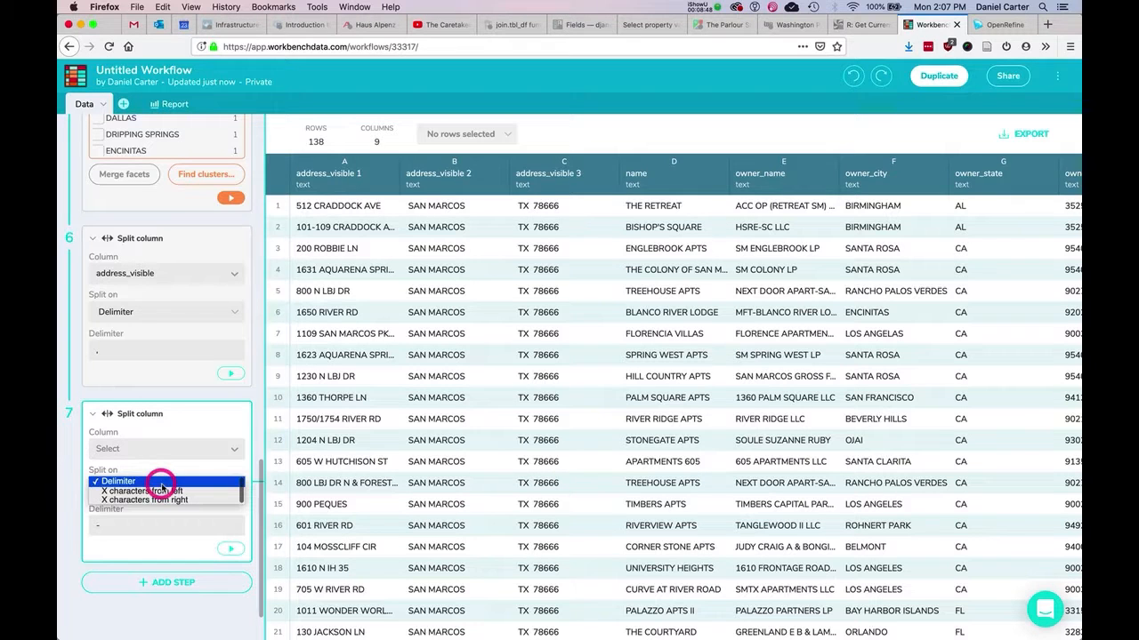
{"action": "left_click", "coordinate": [172, 491]}
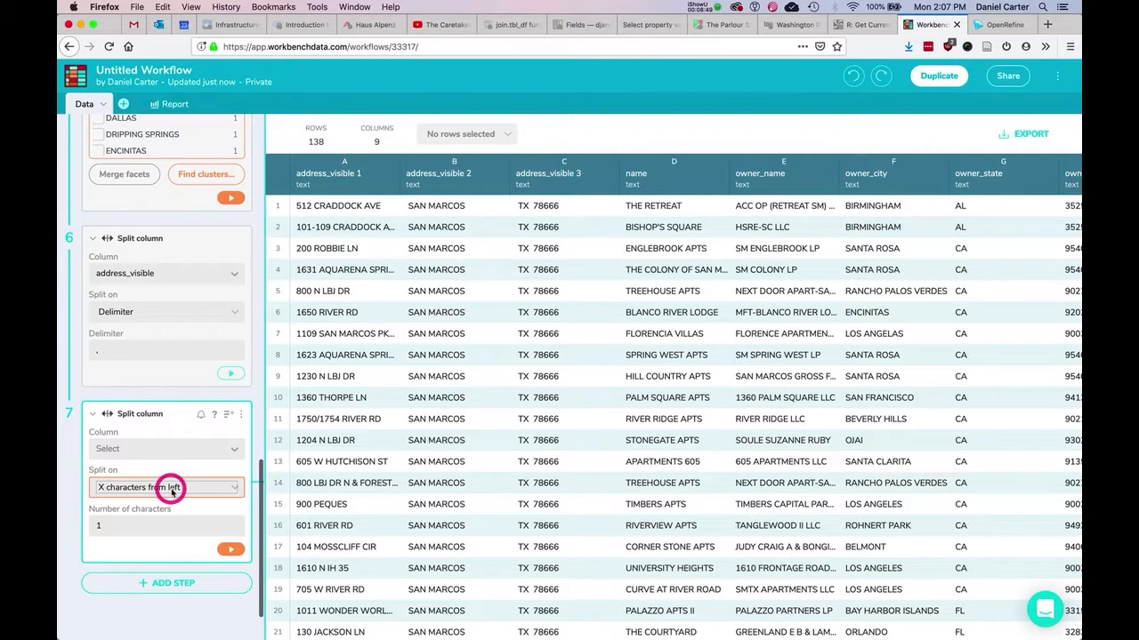
{"action": "left_click", "coordinate": [137, 533]}
{"action": "type", "text": "3"}
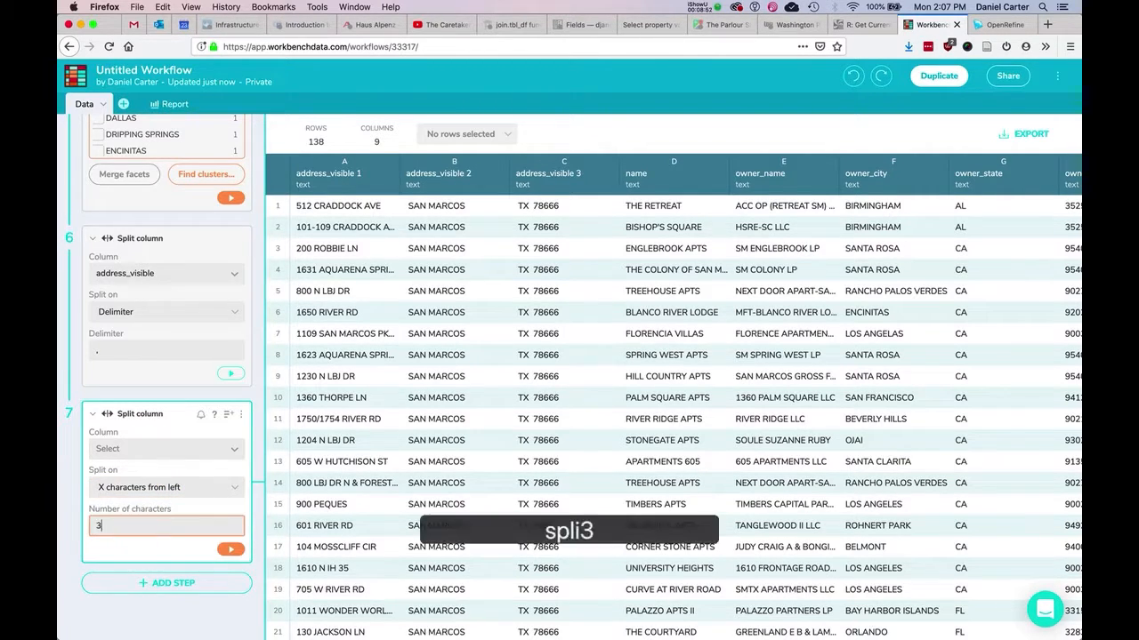
{"action": "left_click", "coordinate": [231, 556]}
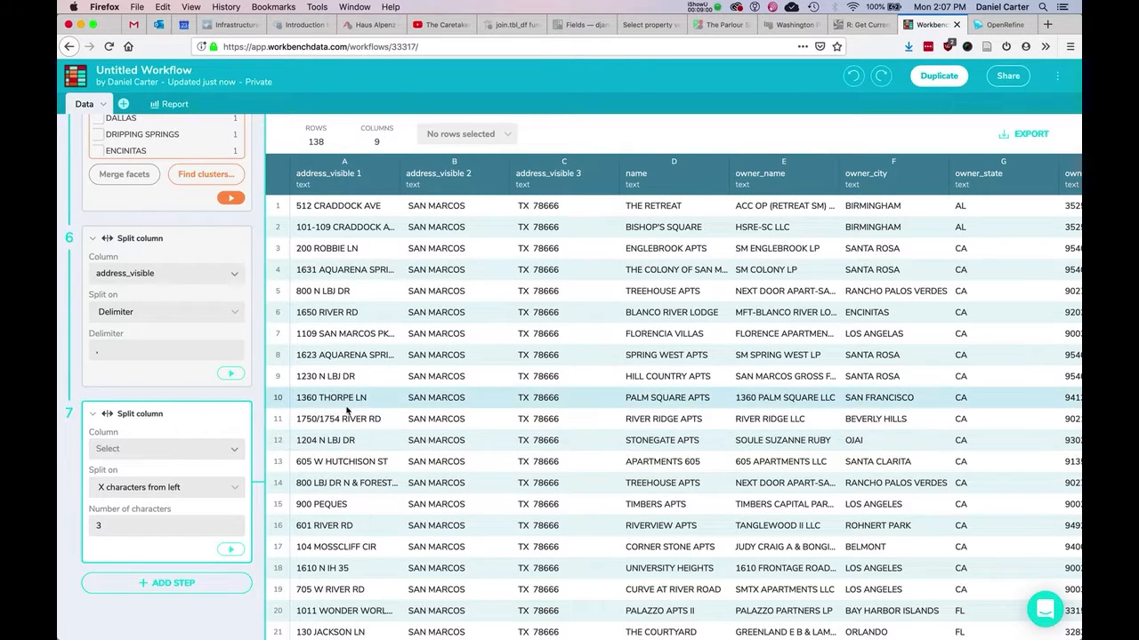
- Choose address_visible 3 as the column to split and run the second Split column step
{"action": "left_click", "coordinate": [205, 449]}
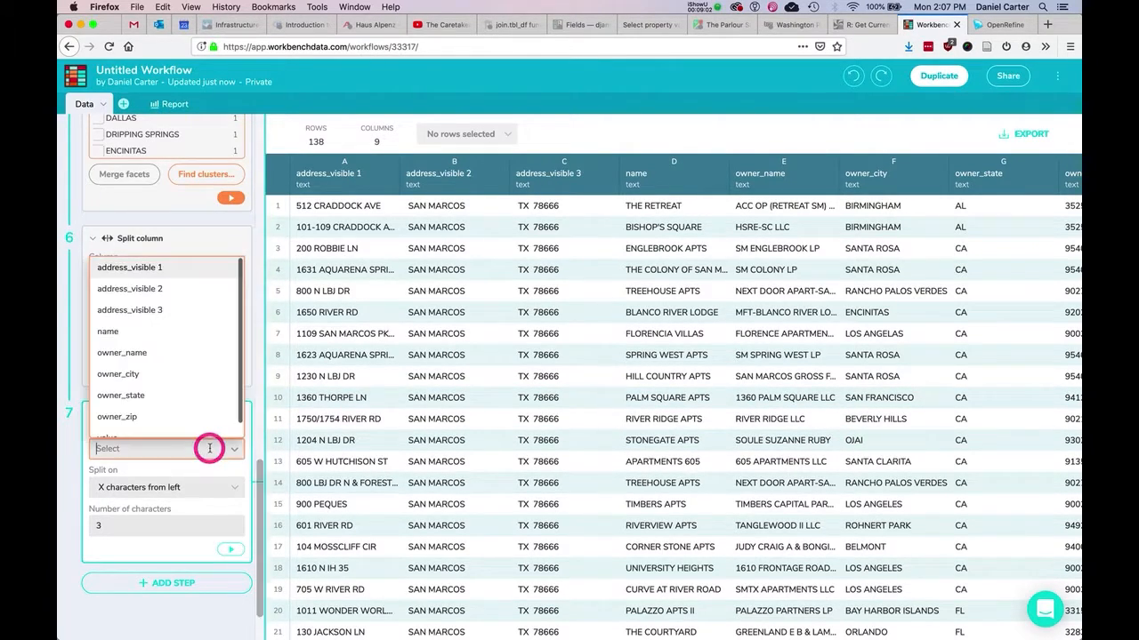
{"action": "left_click", "coordinate": [176, 309]}
{"action": "left_click", "coordinate": [230, 552]}
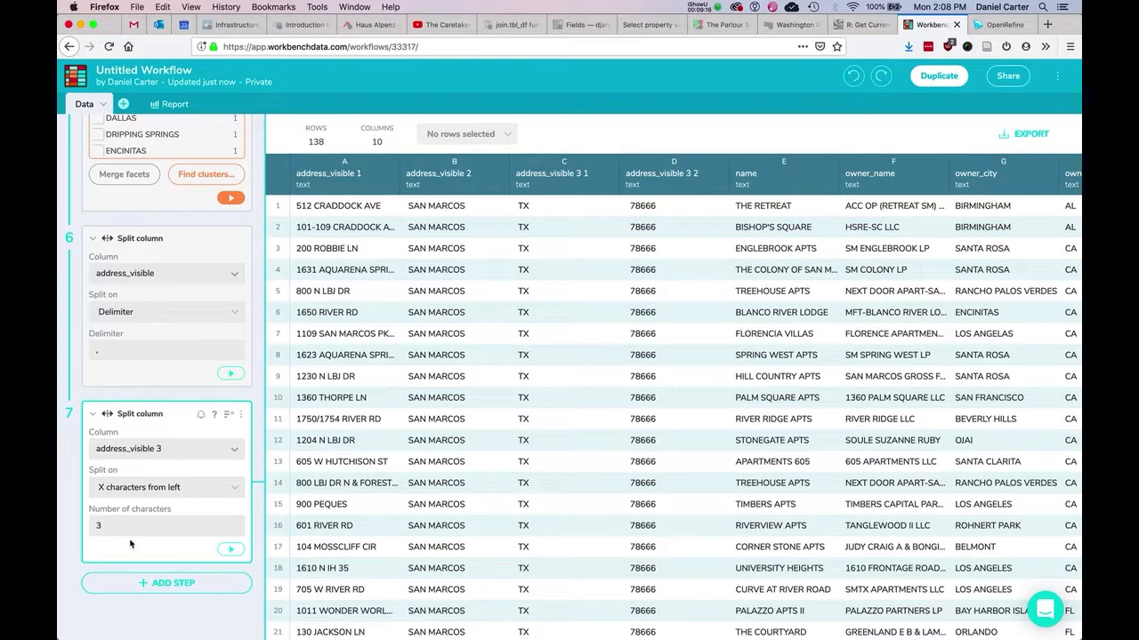
- Check the first state value in the address_visible 3 1 column and add a Clean text step after the second split
{"action": "scroll", "coordinate": [130, 543], "scroll_direction": "down", "scroll_amount": 1}
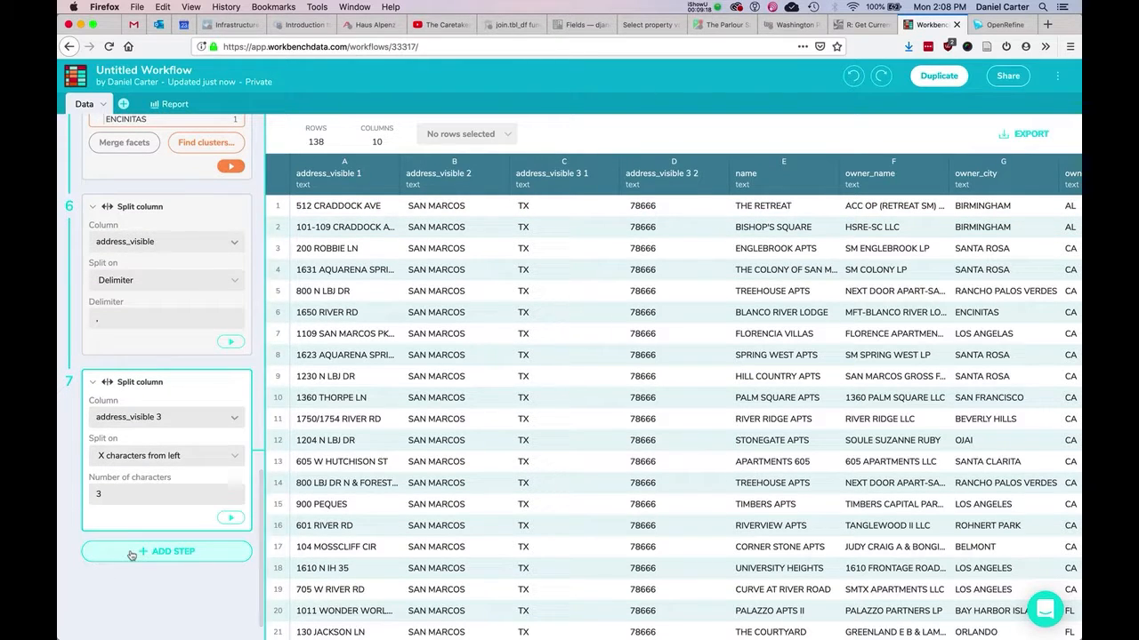
{"action": "left_click", "coordinate": [131, 551]}
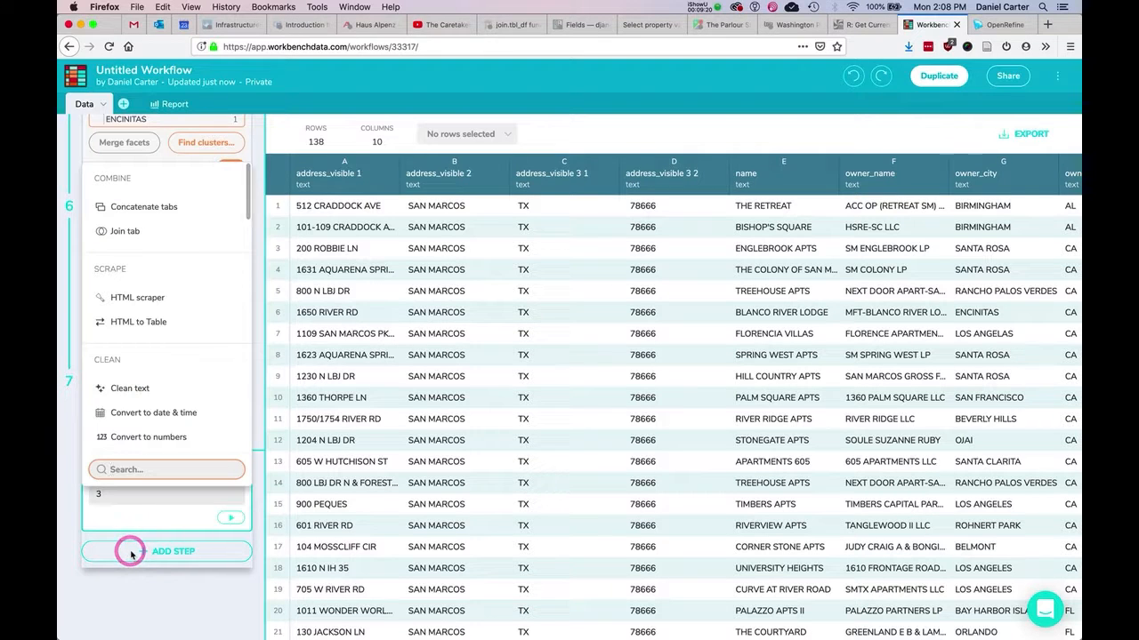
{"action": "left_click", "coordinate": [523, 206]}
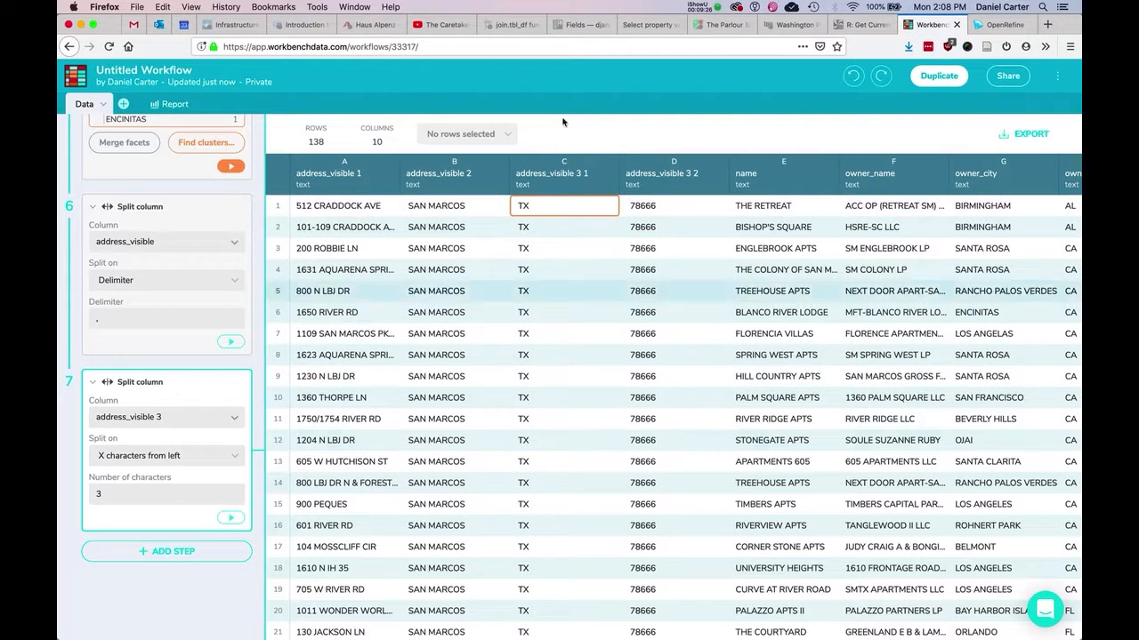
{"action": "left_click", "coordinate": [572, 136]}
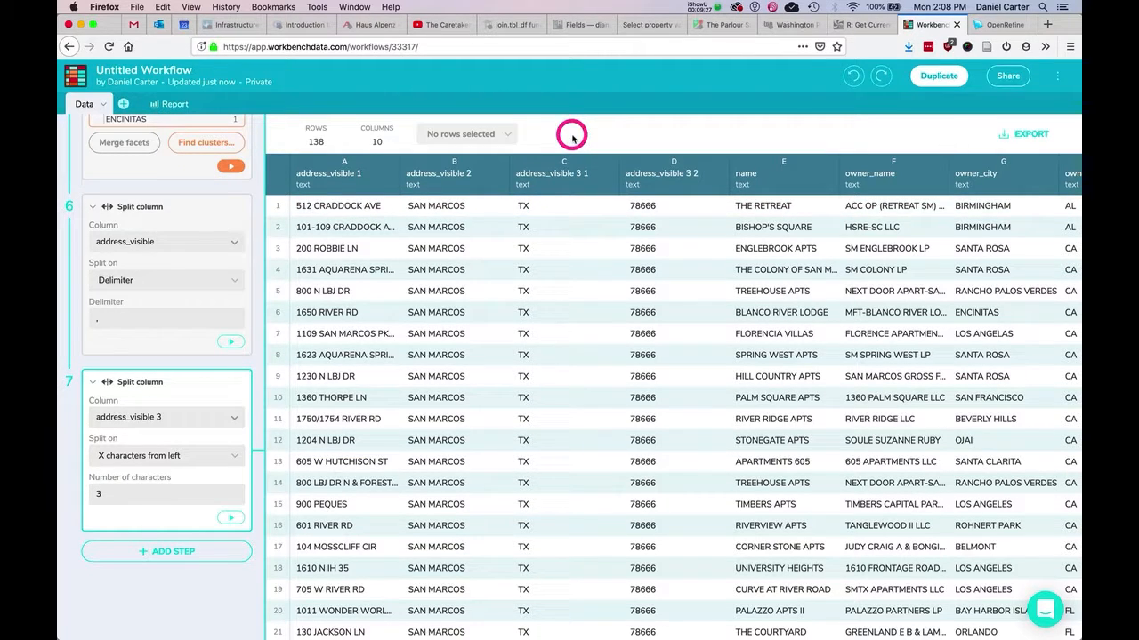
{"action": "left_click", "coordinate": [181, 552]}
{"action": "type", "text": "clean"}
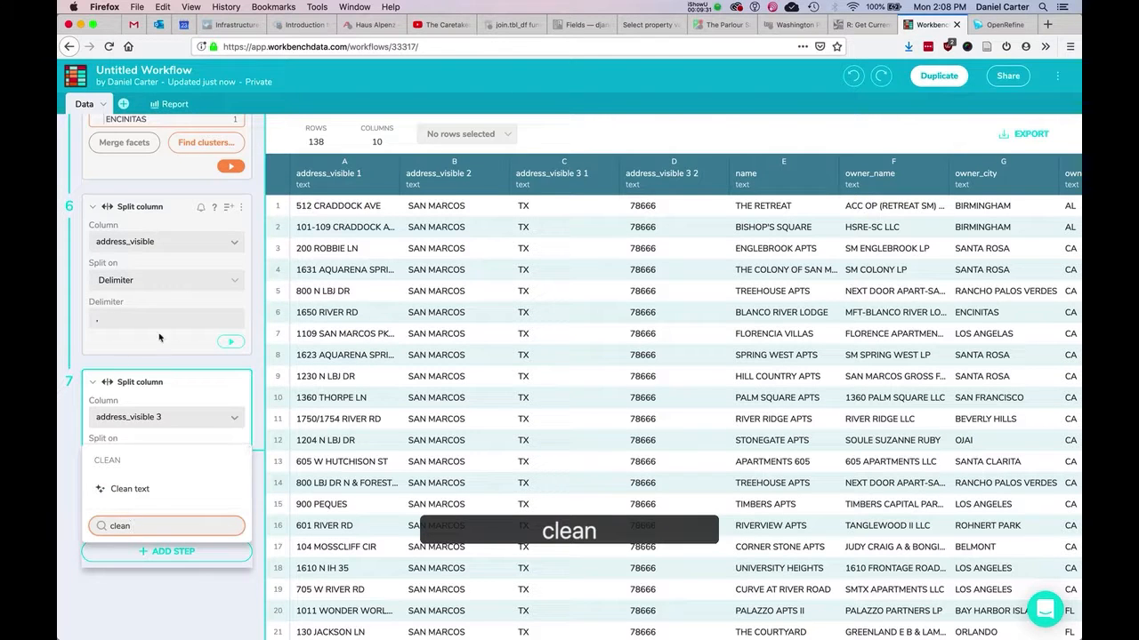
{"action": "left_click", "coordinate": [138, 489]}
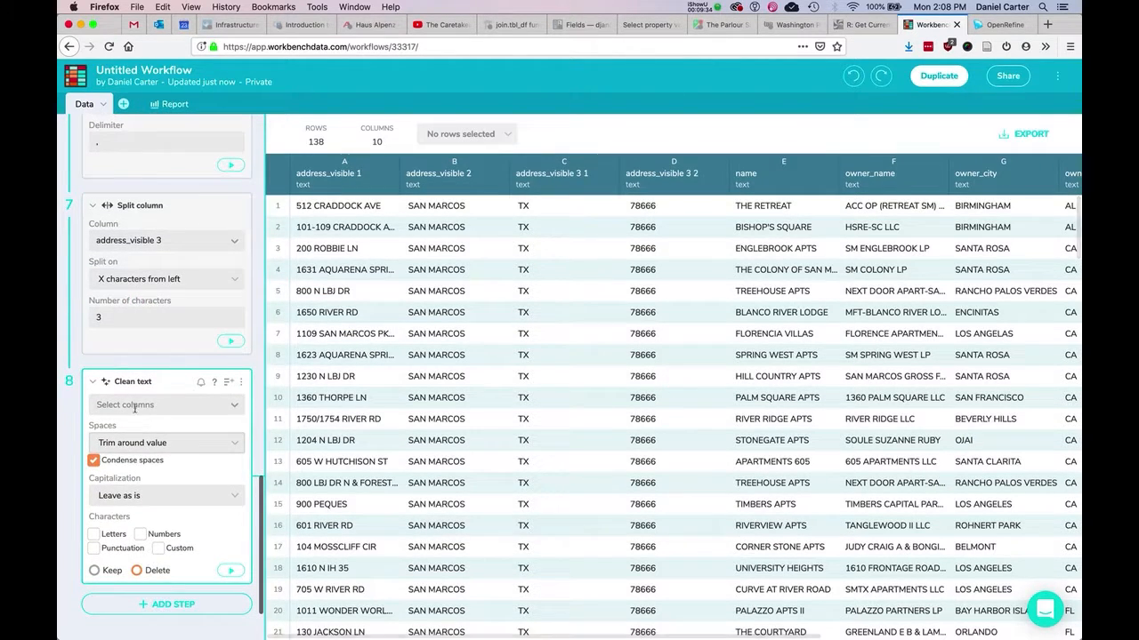
- Set the Clean text step to remove all spaces from the address_visible 3 1 column
{"action": "left_click", "coordinate": [134, 405]}
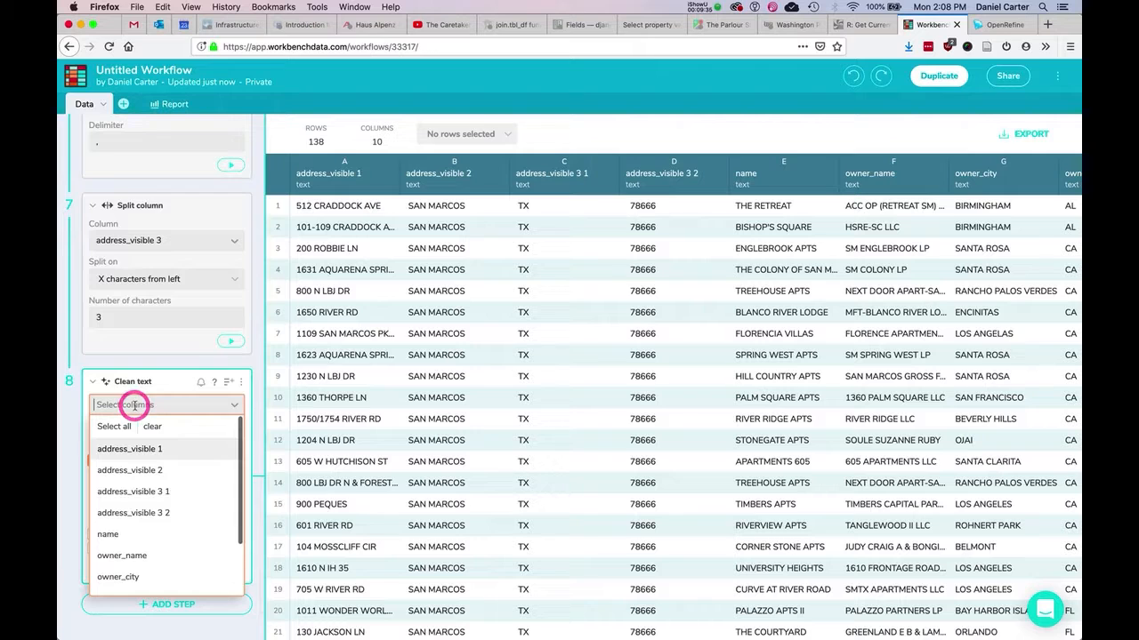
{"action": "left_click", "coordinate": [175, 491]}
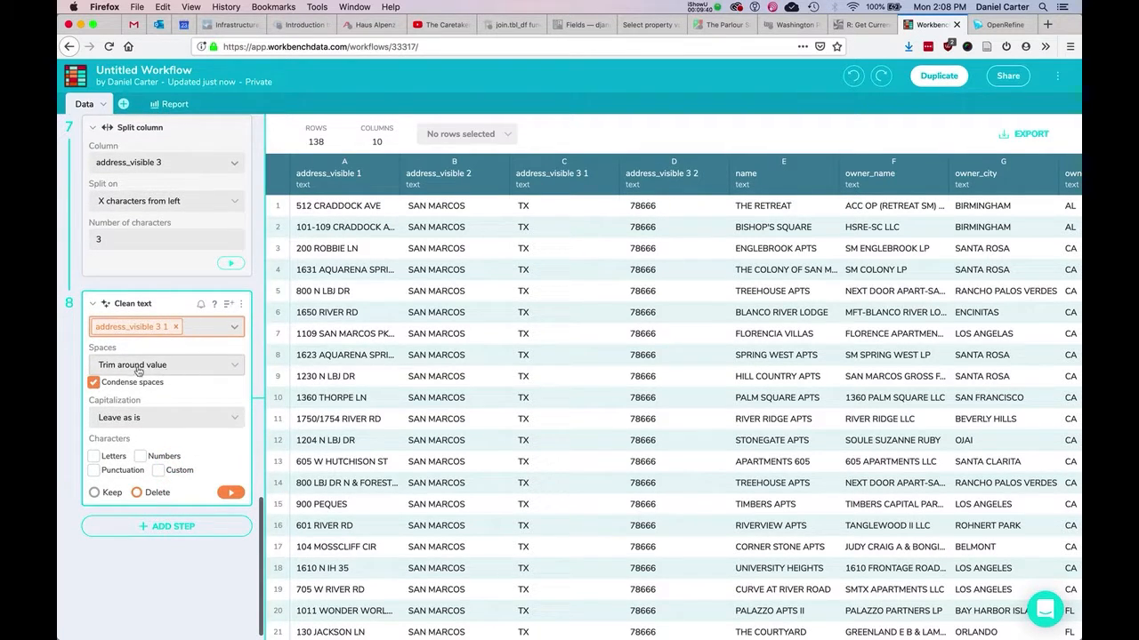
{"action": "left_click", "coordinate": [153, 368]}
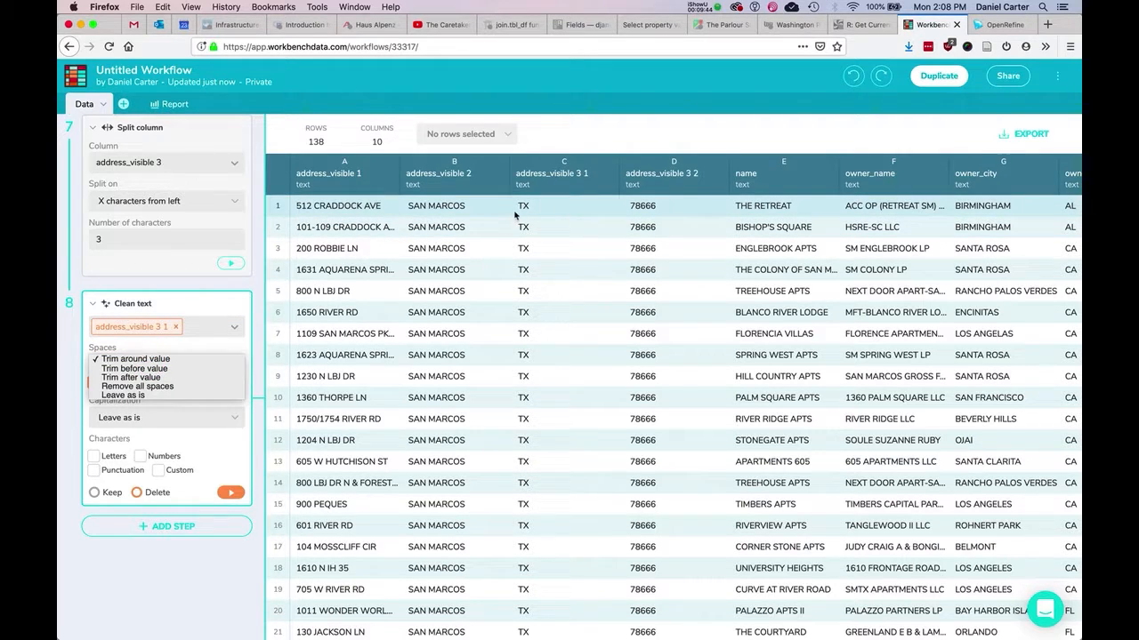
{"action": "left_click", "coordinate": [184, 386]}
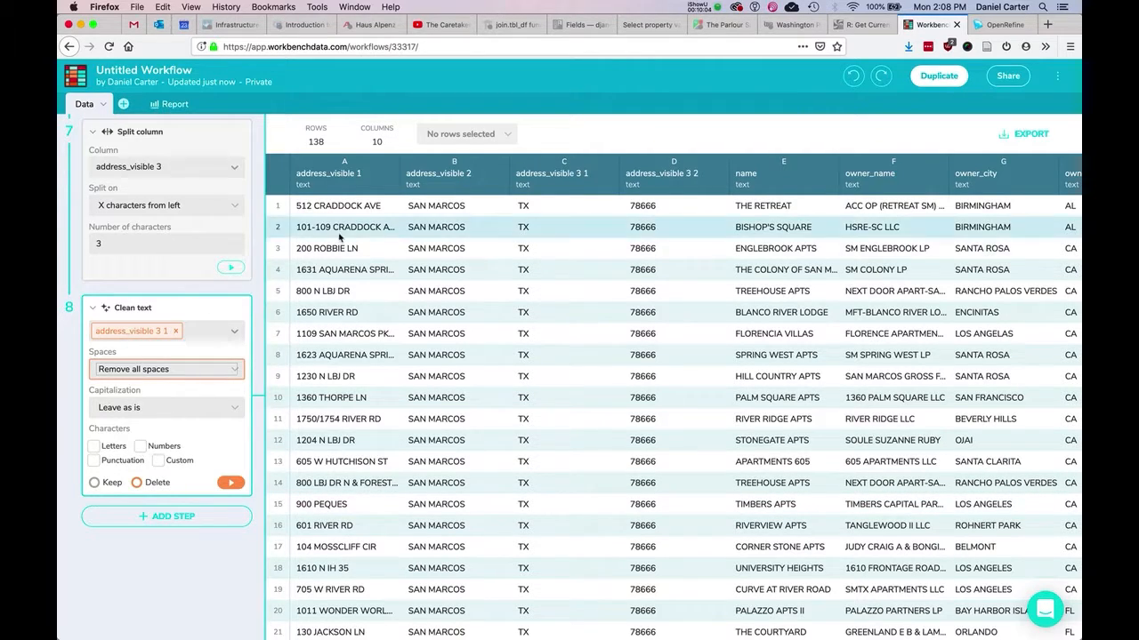
- Look through the rows of the table to examine how the street addresses in address_visible 1 are written
{"action": "scroll", "coordinate": [372, 523], "scroll_direction": "down", "scroll_amount": 10}
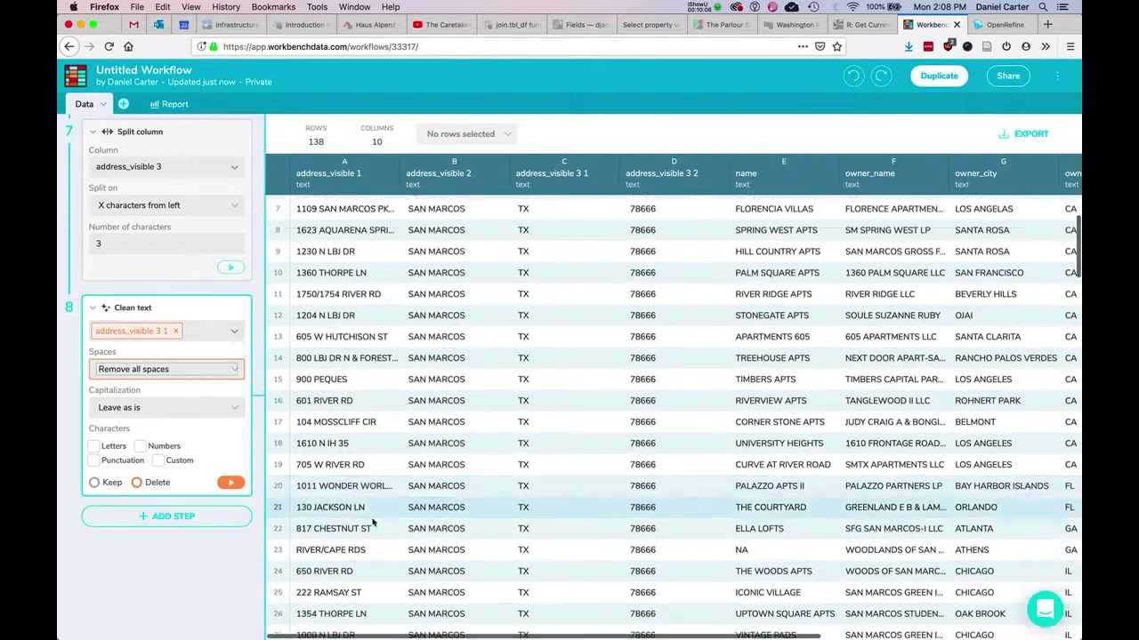
{"action": "scroll", "coordinate": [373, 522], "scroll_direction": "down", "scroll_amount": 1}
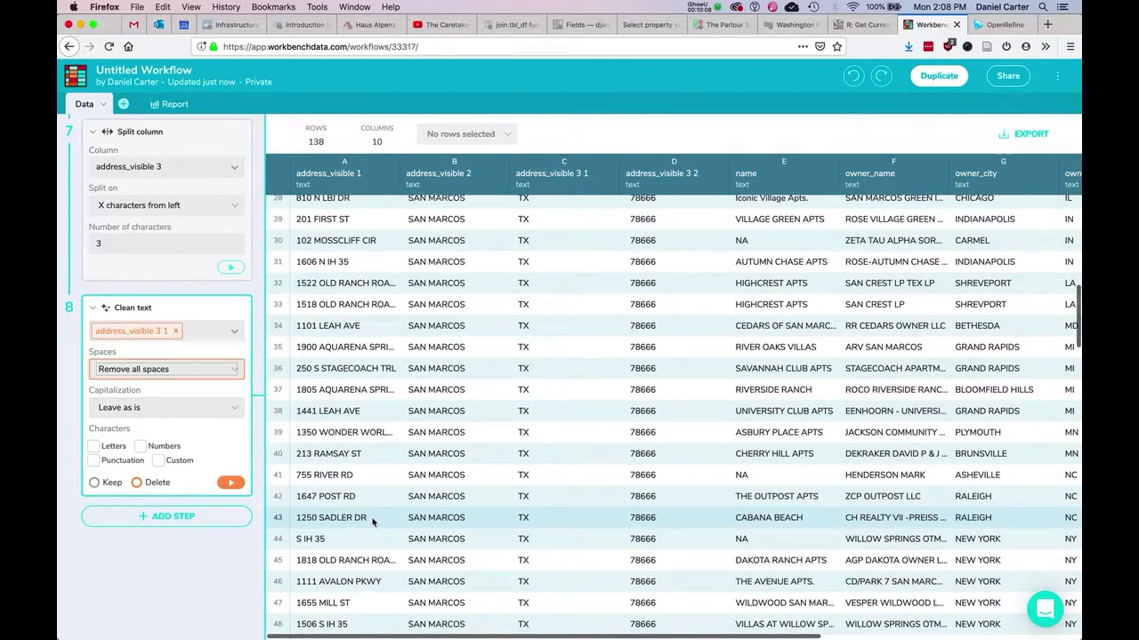
{"action": "scroll", "coordinate": [373, 522], "scroll_direction": "down", "scroll_amount": 5}
{"action": "scroll", "coordinate": [373, 522], "scroll_direction": "down", "scroll_amount": 1}
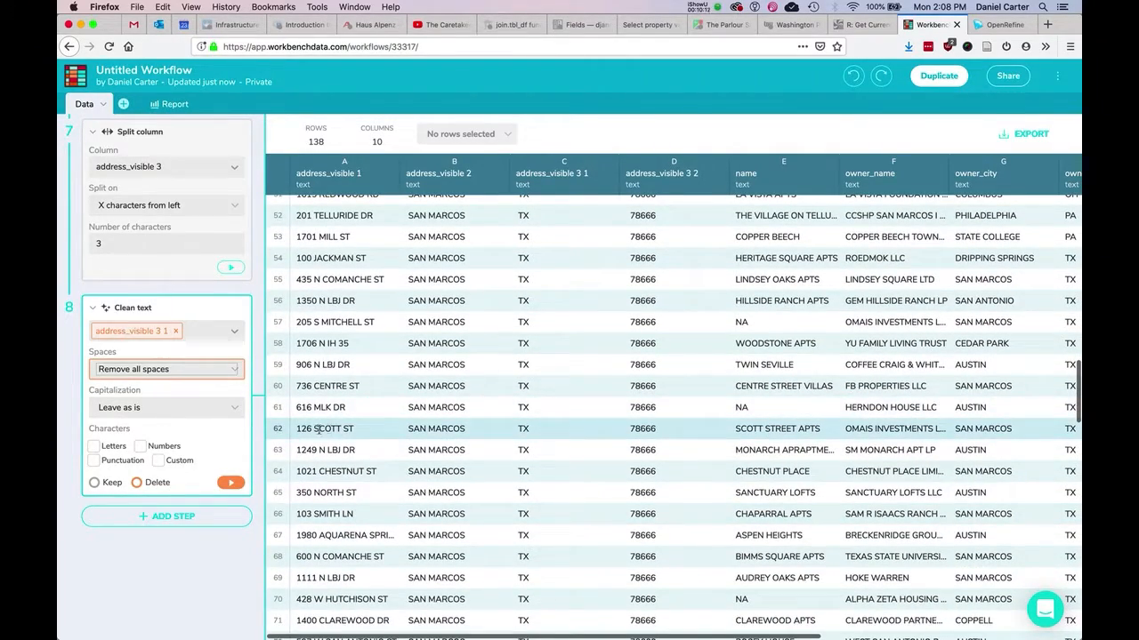
{"action": "scroll", "coordinate": [338, 442], "scroll_direction": "down", "scroll_amount": 10}
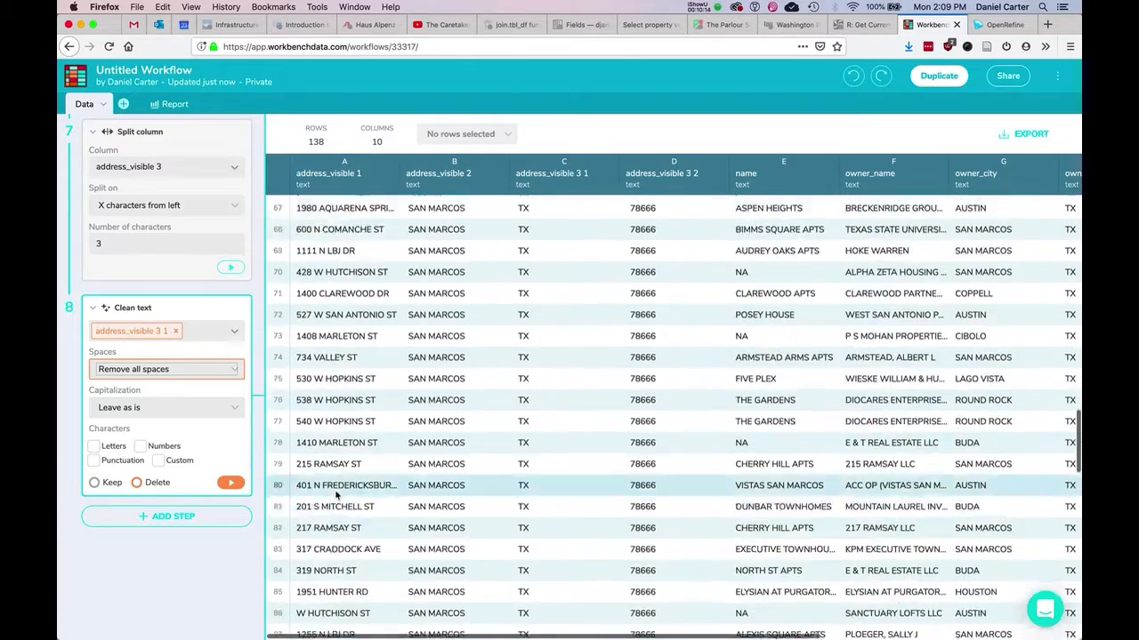
{"action": "scroll", "coordinate": [336, 495], "scroll_direction": "up", "scroll_amount": 2}
{"action": "scroll", "coordinate": [336, 495], "scroll_direction": "down", "scroll_amount": 3}
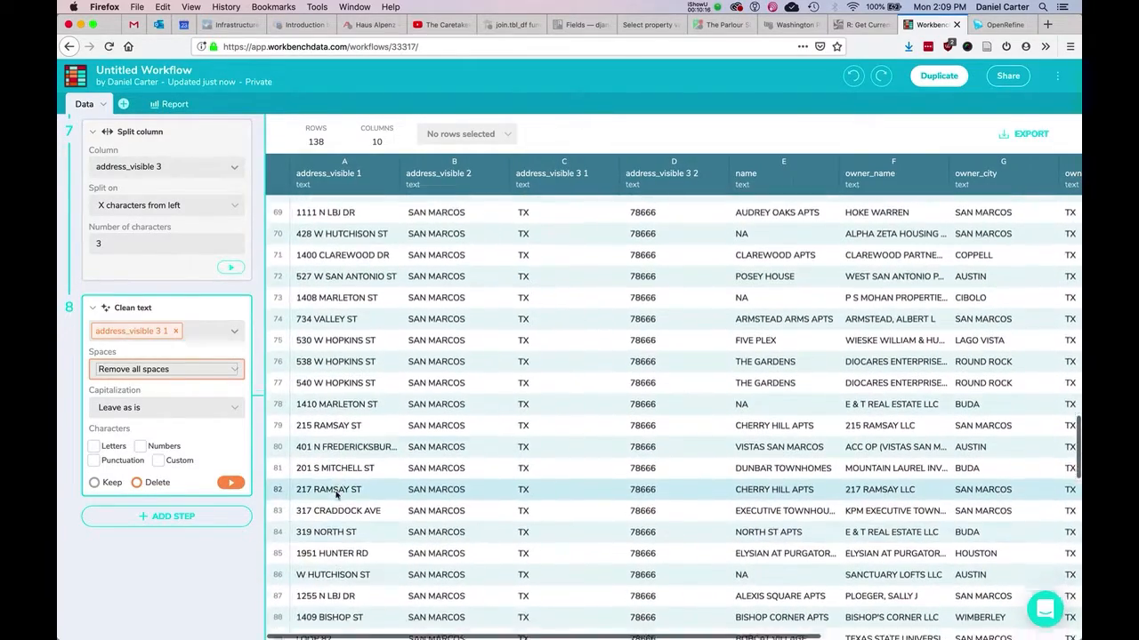
{"action": "scroll", "coordinate": [336, 495], "scroll_direction": "down", "scroll_amount": 5}
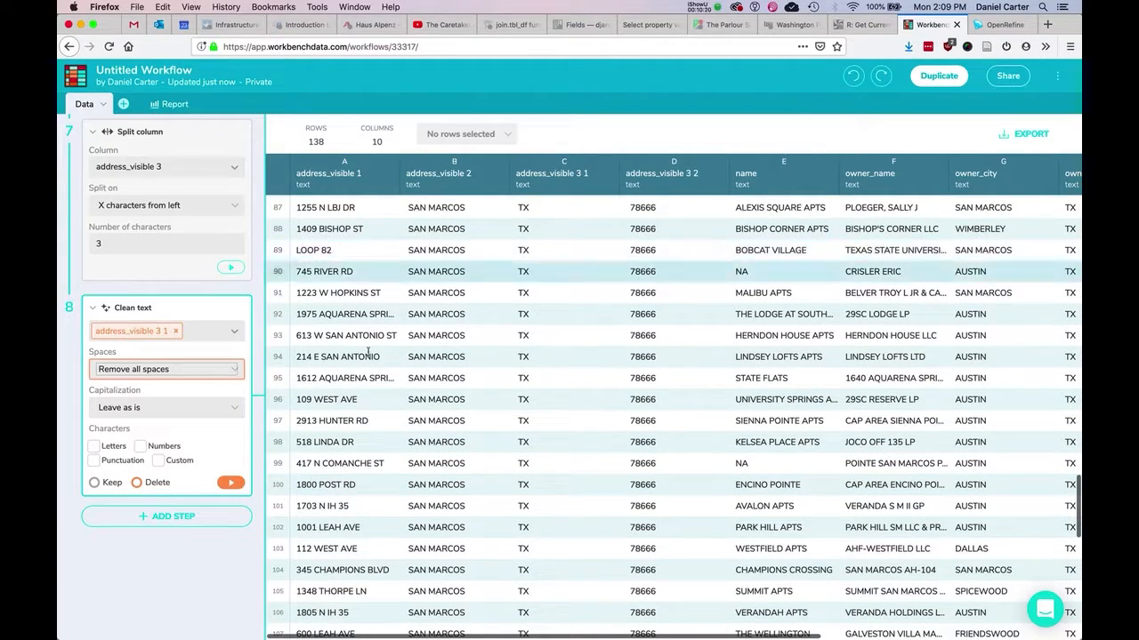
{"action": "scroll", "coordinate": [369, 378], "scroll_direction": "down", "scroll_amount": 1}
{"action": "scroll", "coordinate": [369, 379], "scroll_direction": "down", "scroll_amount": 3}
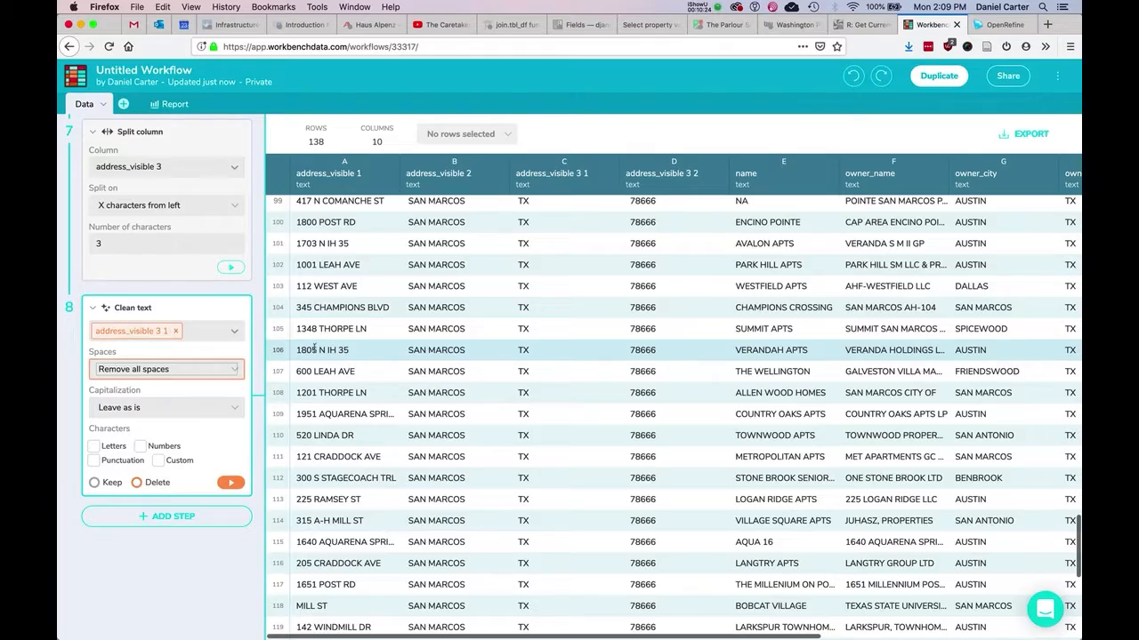
{"action": "scroll", "coordinate": [314, 348], "scroll_direction": "down", "scroll_amount": 5}
{"action": "scroll", "coordinate": [319, 392], "scroll_direction": "up", "scroll_amount": 20}
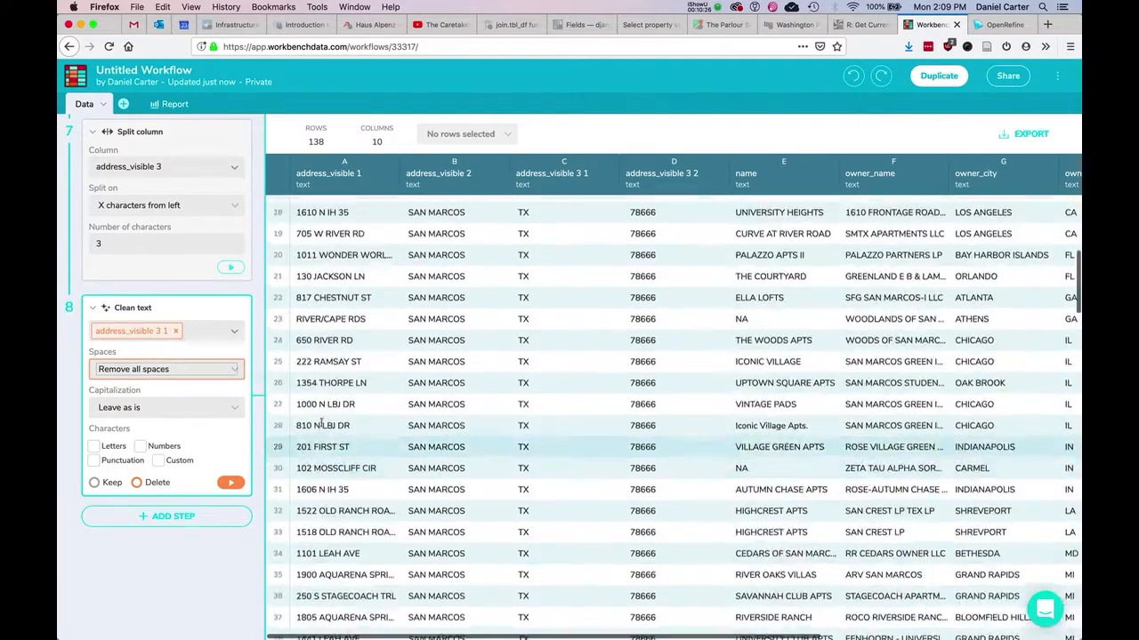
{"action": "scroll", "coordinate": [321, 424], "scroll_direction": "up", "scroll_amount": 5}
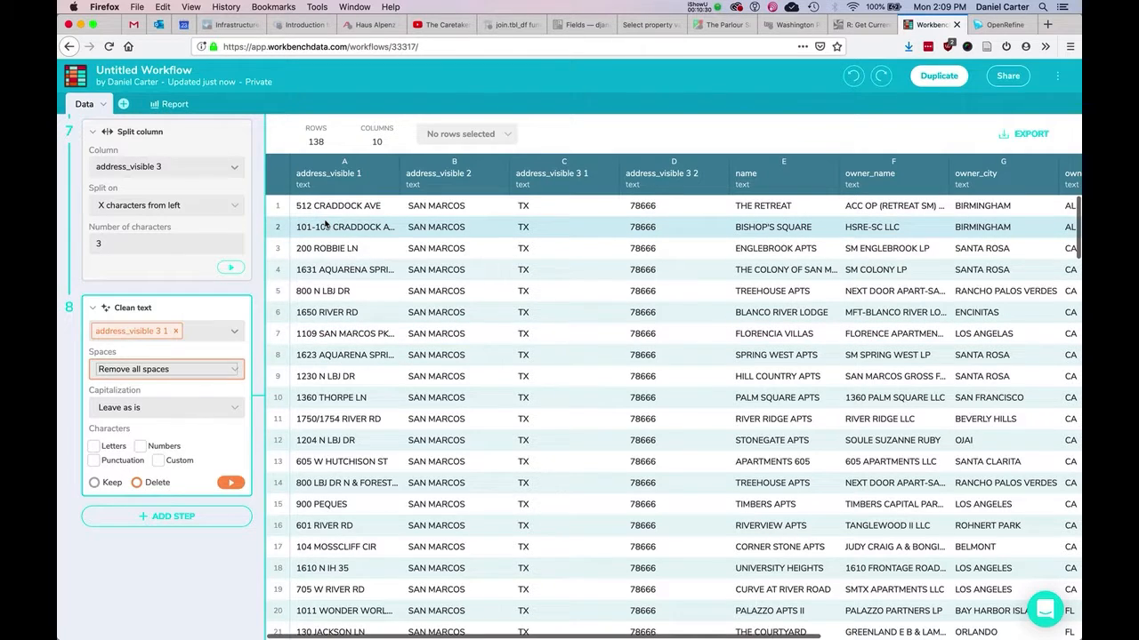
{"action": "scroll", "coordinate": [324, 225], "scroll_direction": "right", "scroll_amount": 1}
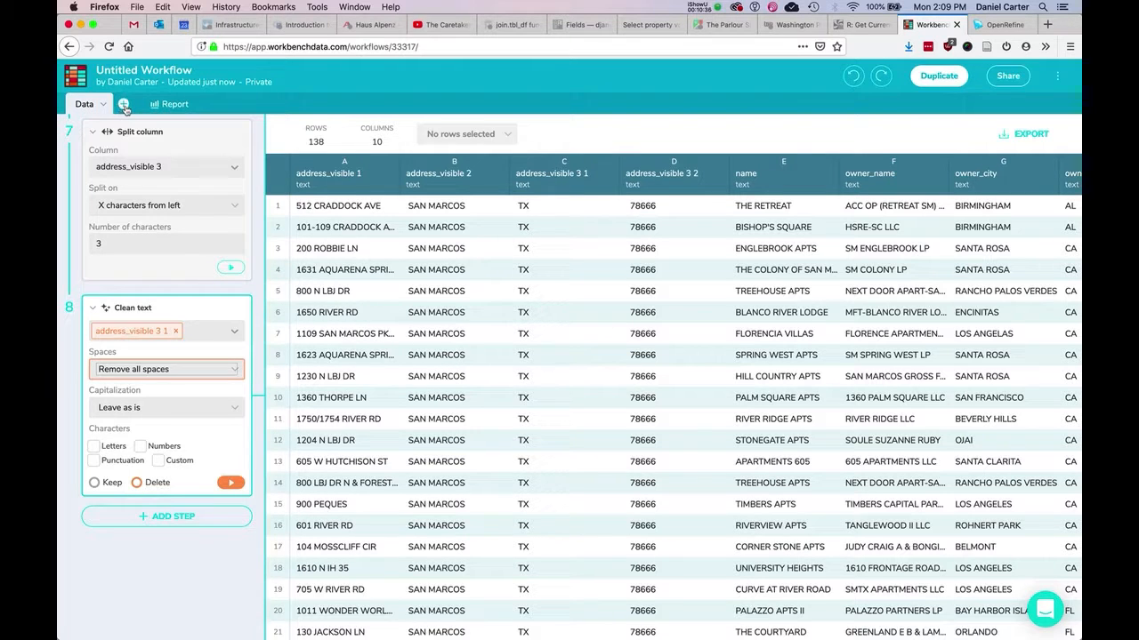
- Create a new workflow tab with Start from tab using Data as its source, run it, and return to the Data tab
{"action": "left_click", "coordinate": [125, 105]}
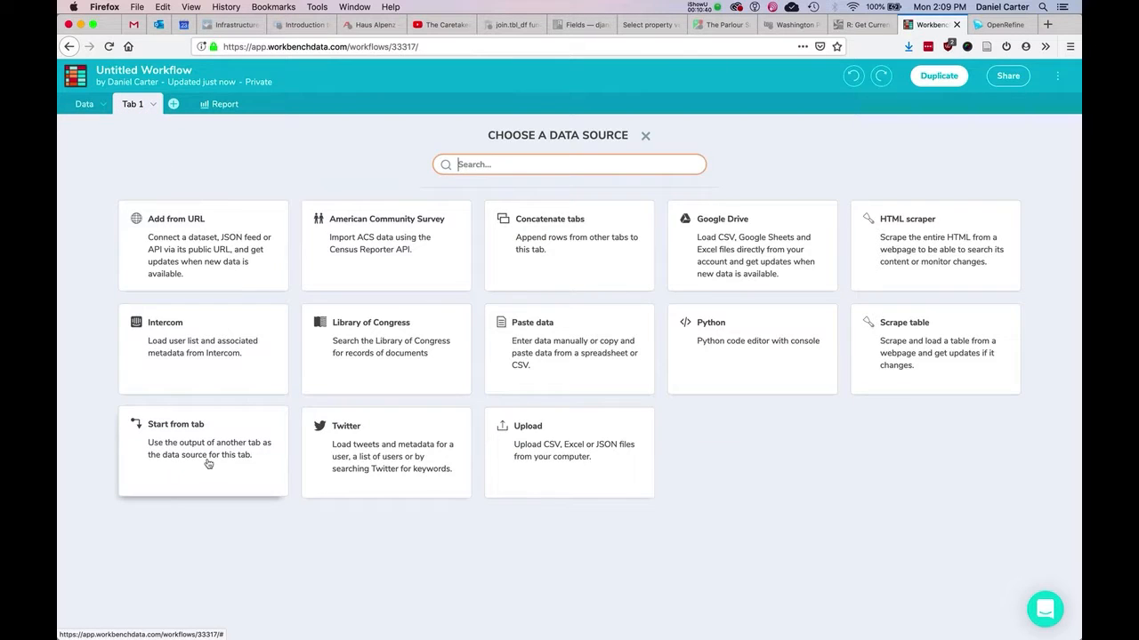
{"action": "left_click", "coordinate": [208, 460]}
{"action": "left_click", "coordinate": [150, 159]}
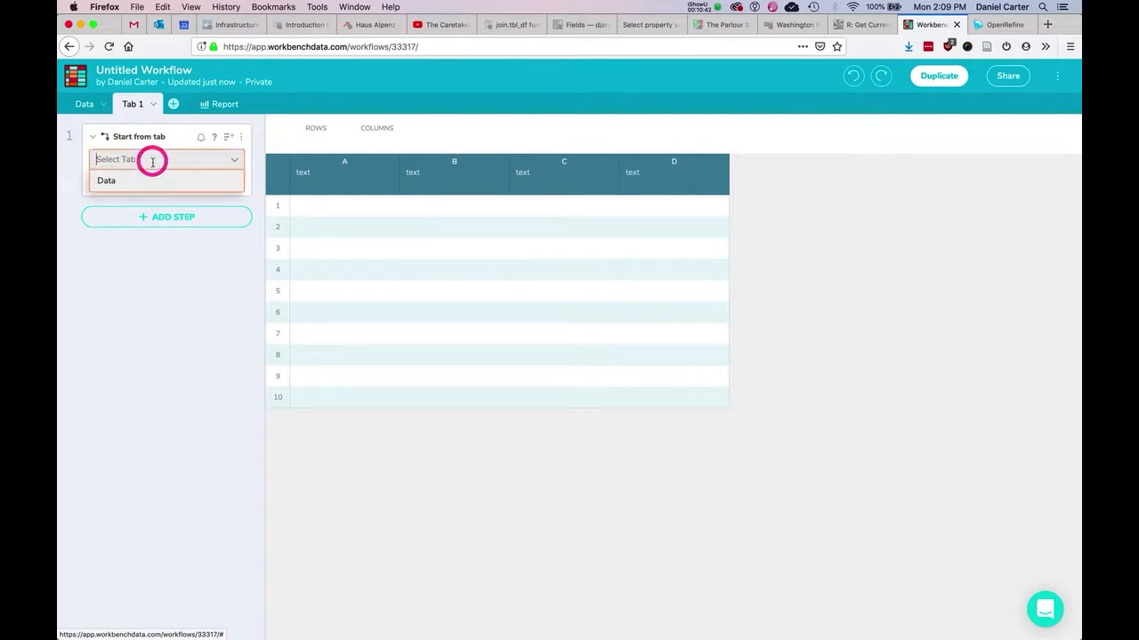
{"action": "left_click", "coordinate": [148, 181]}
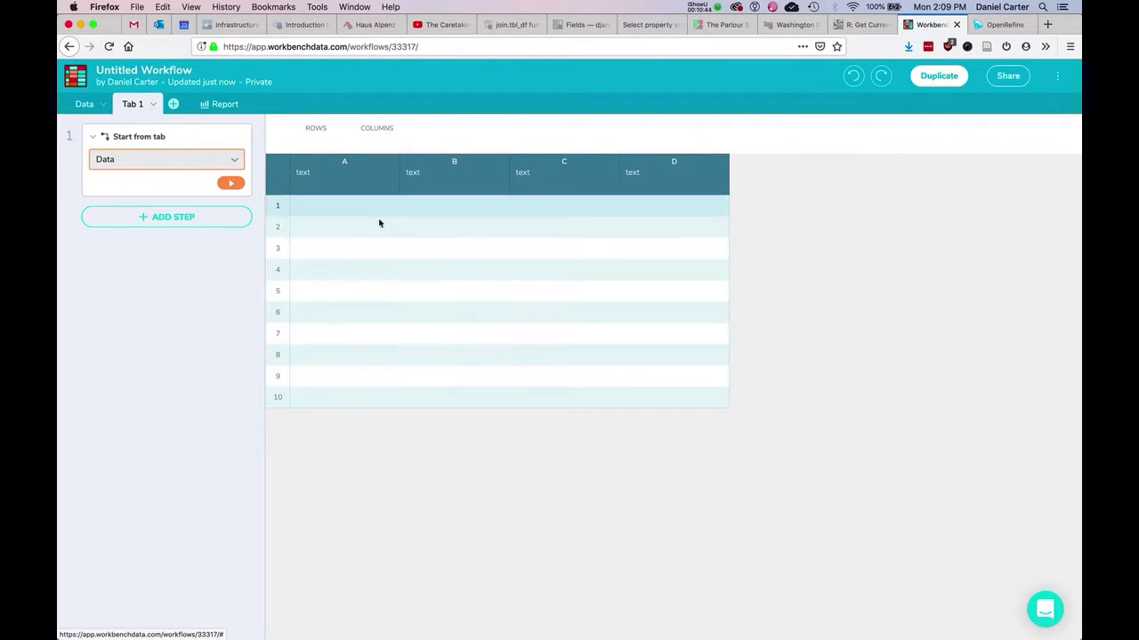
{"action": "left_click", "coordinate": [230, 184]}
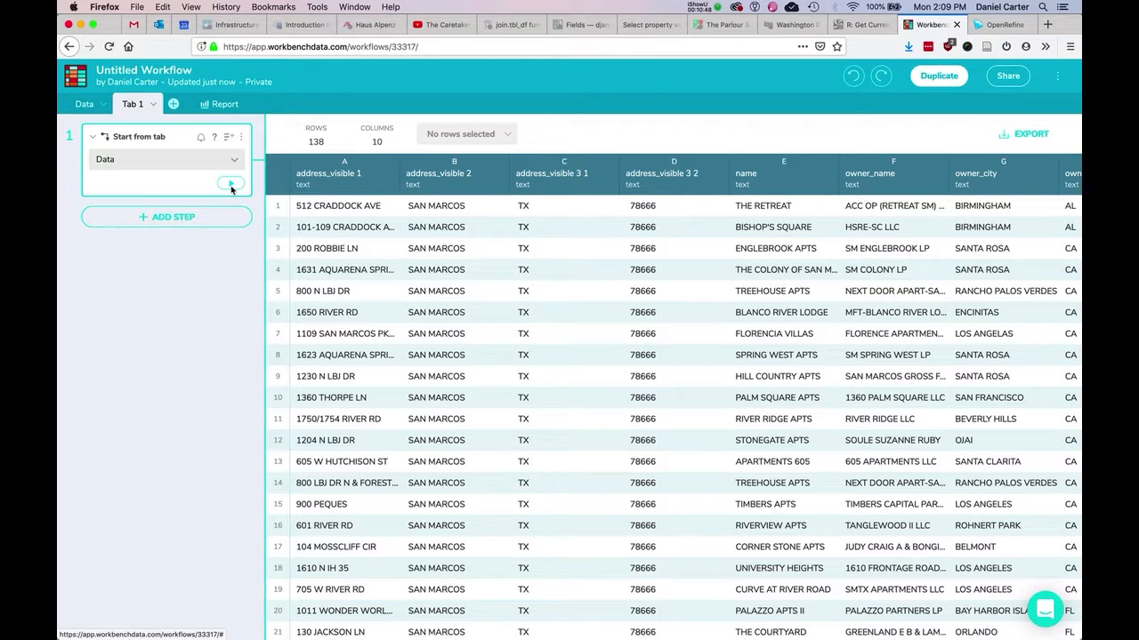
{"action": "left_click", "coordinate": [80, 106]}
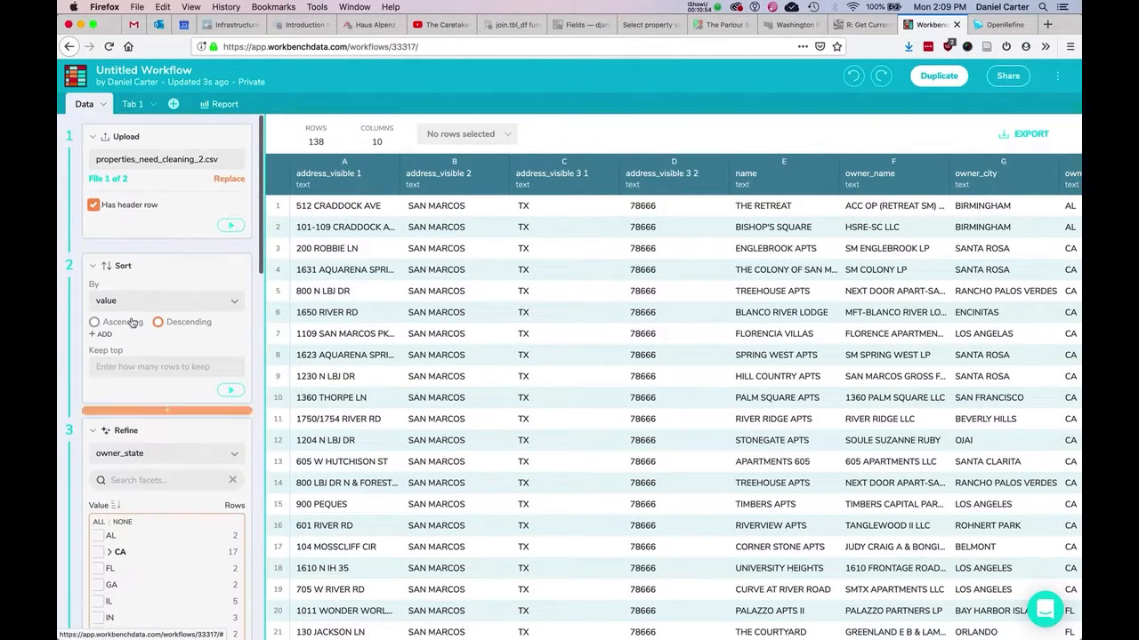
- Switch to OpenRefine and choose properties_need_cleaning_2 from the cleaning_examples folder as the file to upload
{"action": "left_click", "coordinate": [998, 31]}
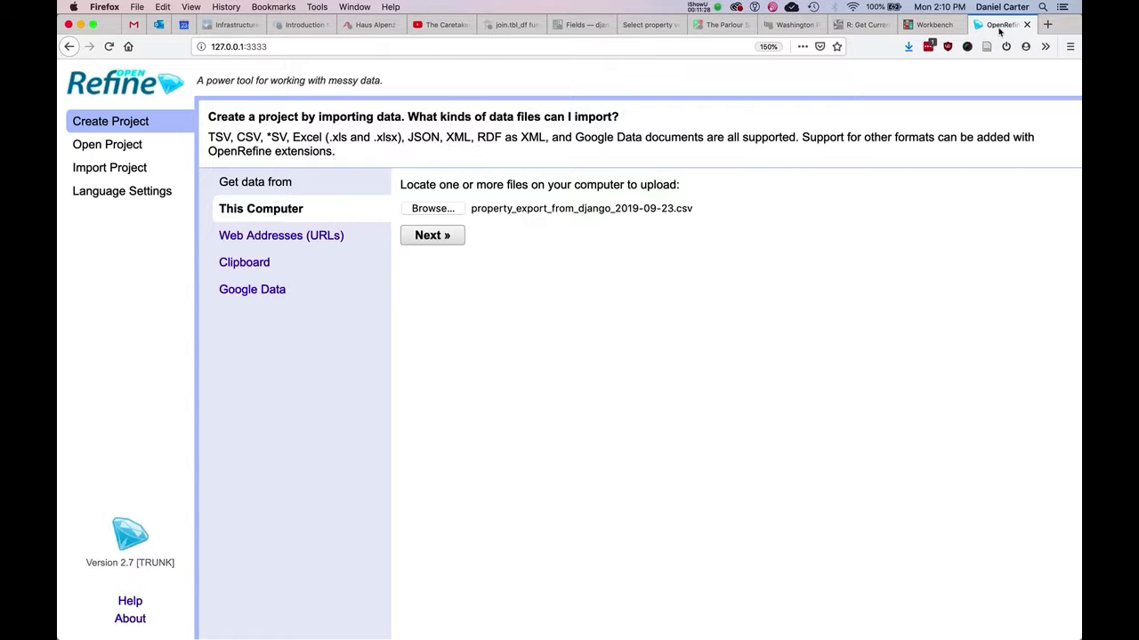
{"action": "left_click", "coordinate": [426, 204]}
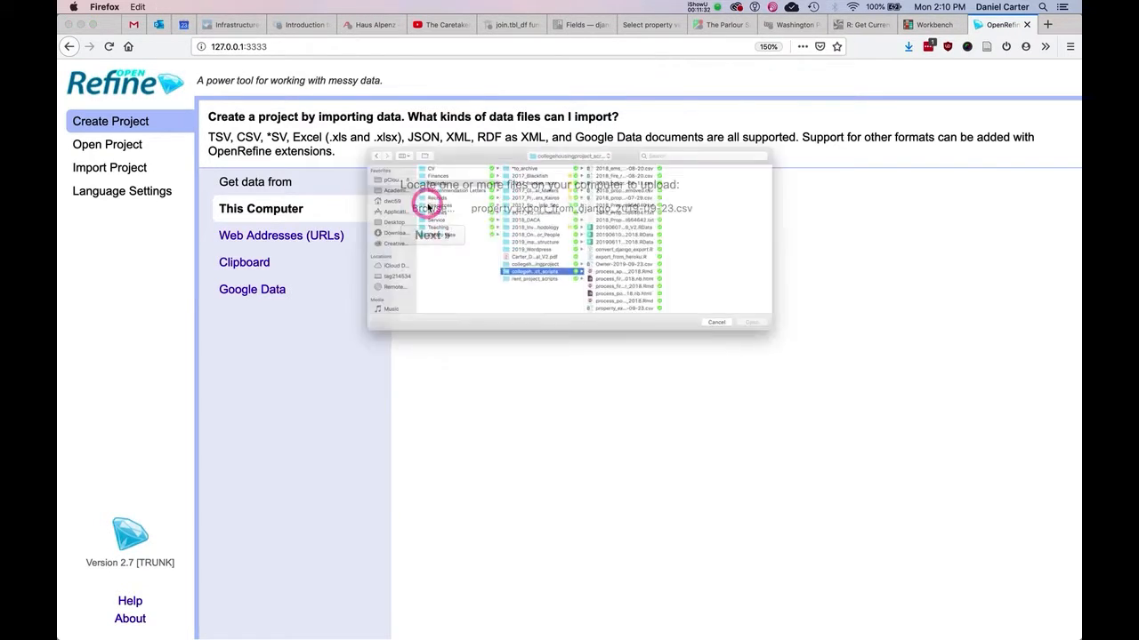
{"action": "left_click", "coordinate": [549, 114]}
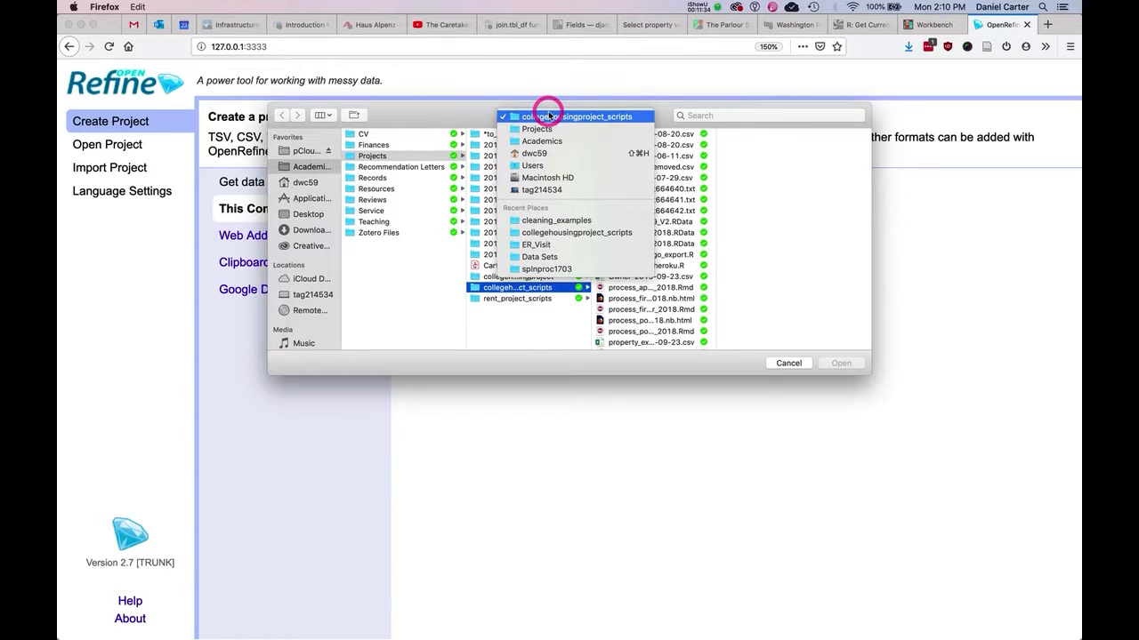
{"action": "left_click", "coordinate": [570, 222]}
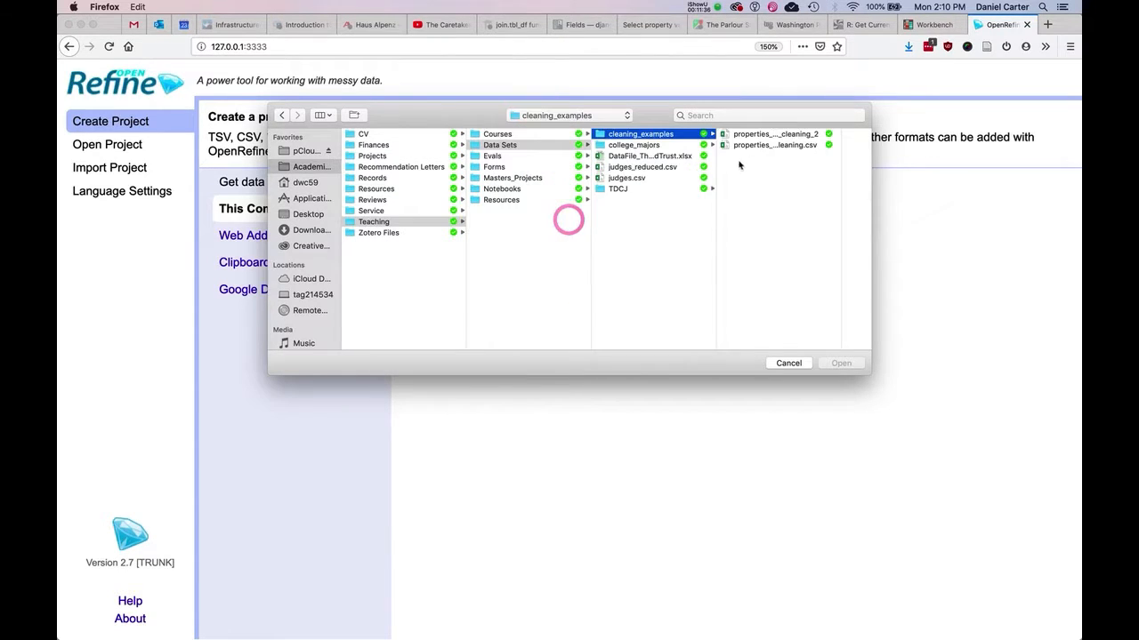
{"action": "left_click", "coordinate": [783, 135]}
{"action": "key", "text": "Return"}
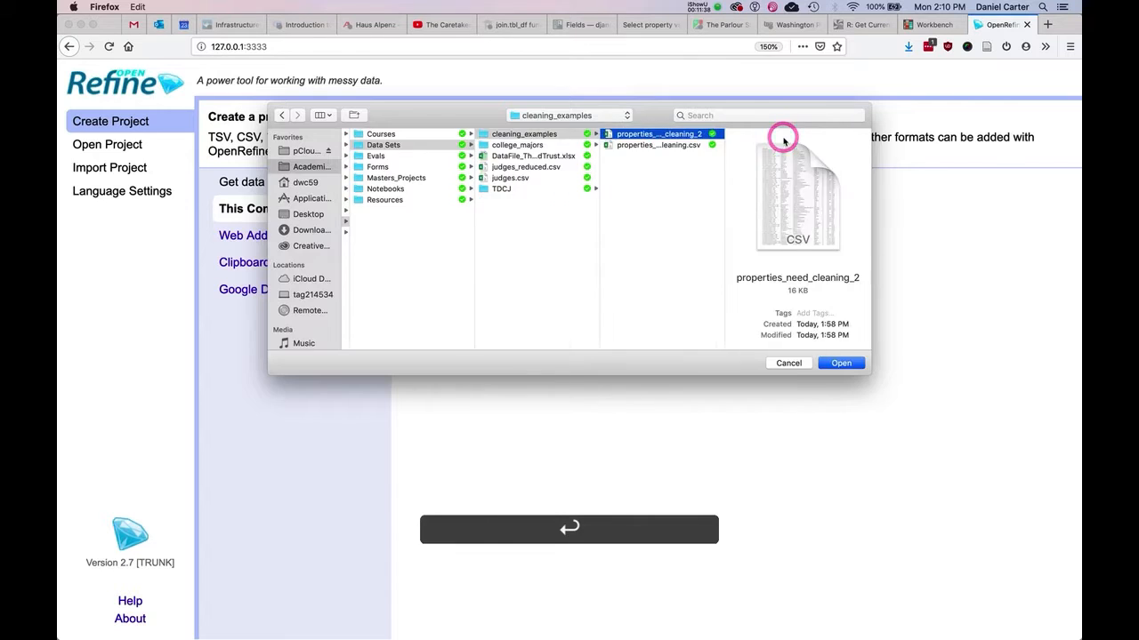
{"action": "mouse_move", "coordinate": [687, 638]}
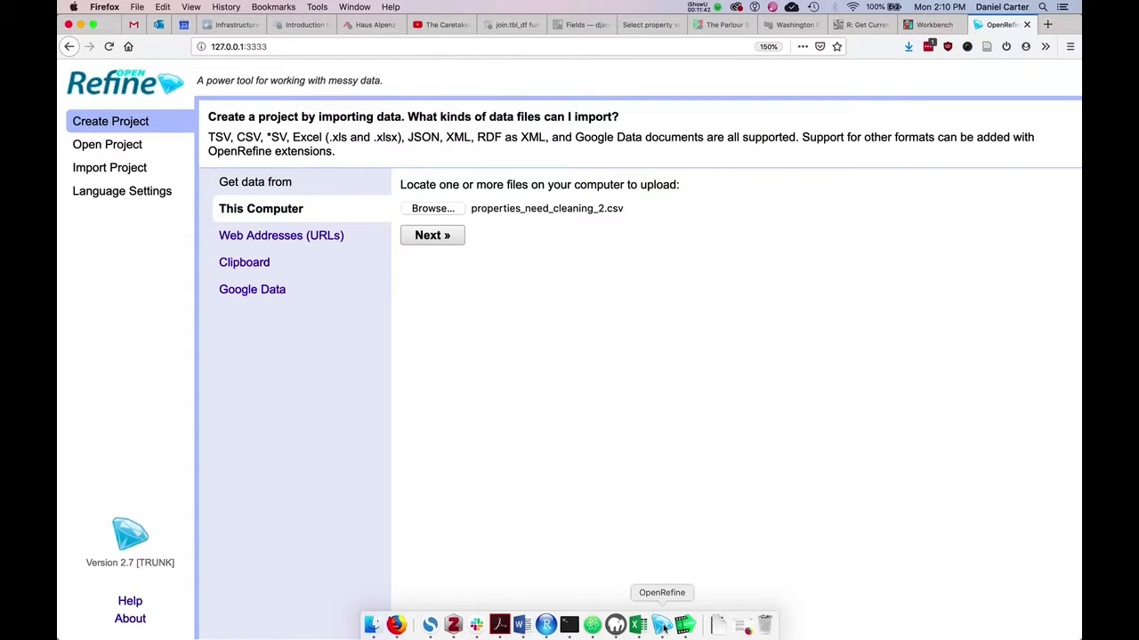
- Load the chosen file, check the CSV parsing options, and create the project with them unchanged
{"action": "left_click", "coordinate": [440, 238]}
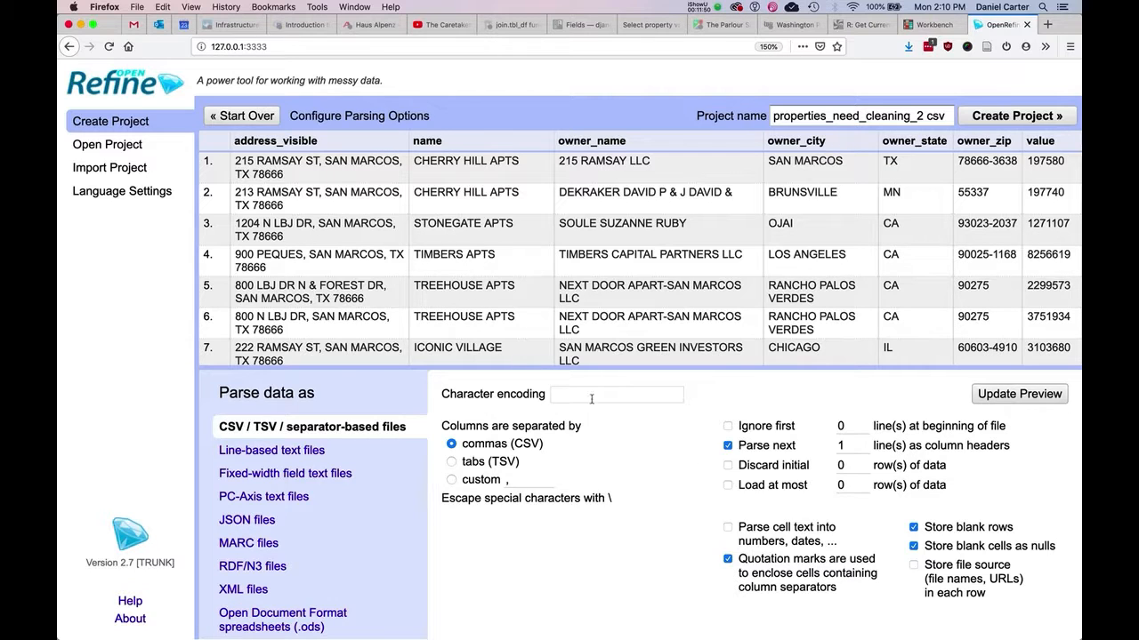
{"action": "scroll", "coordinate": [381, 439], "scroll_direction": "down", "scroll_amount": 2}
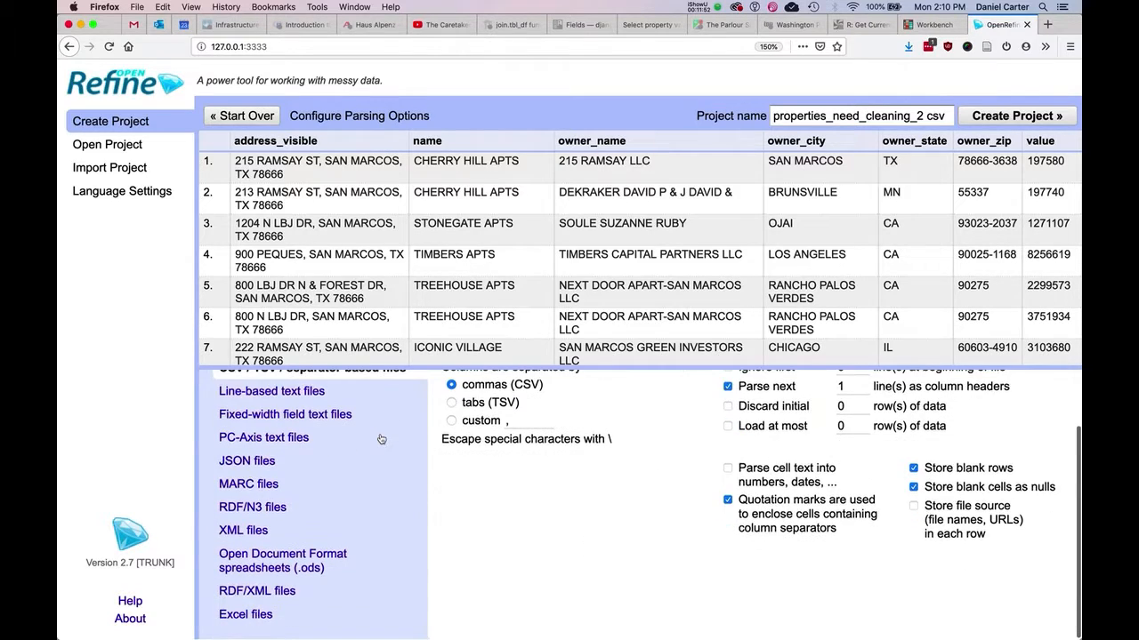
{"action": "scroll", "coordinate": [381, 439], "scroll_direction": "up", "scroll_amount": 2}
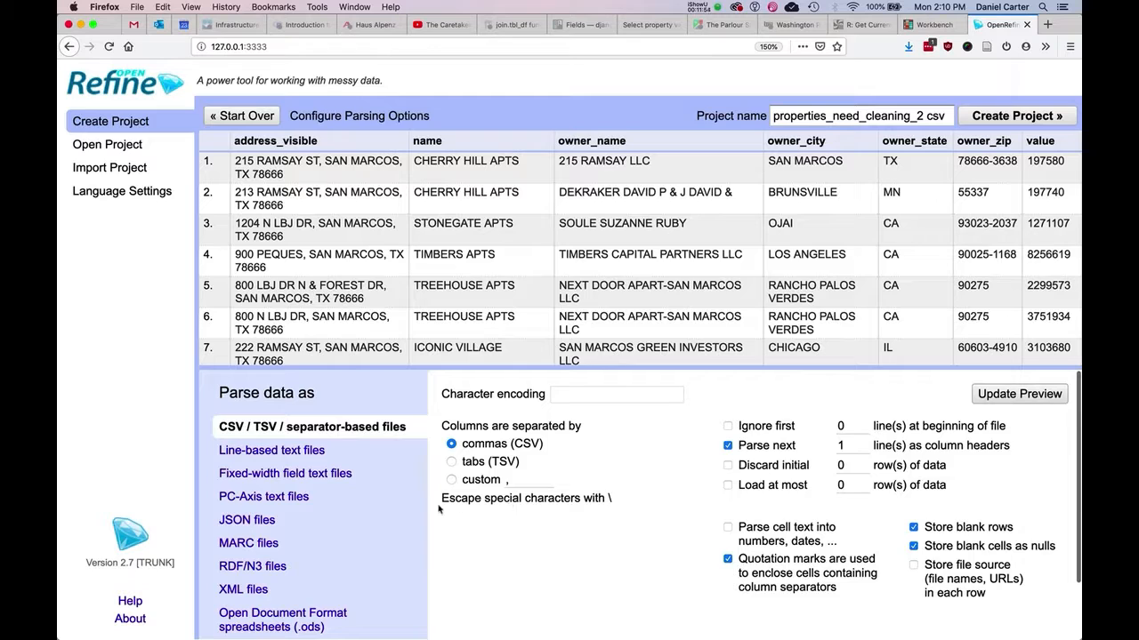
{"action": "left_click", "coordinate": [972, 118]}
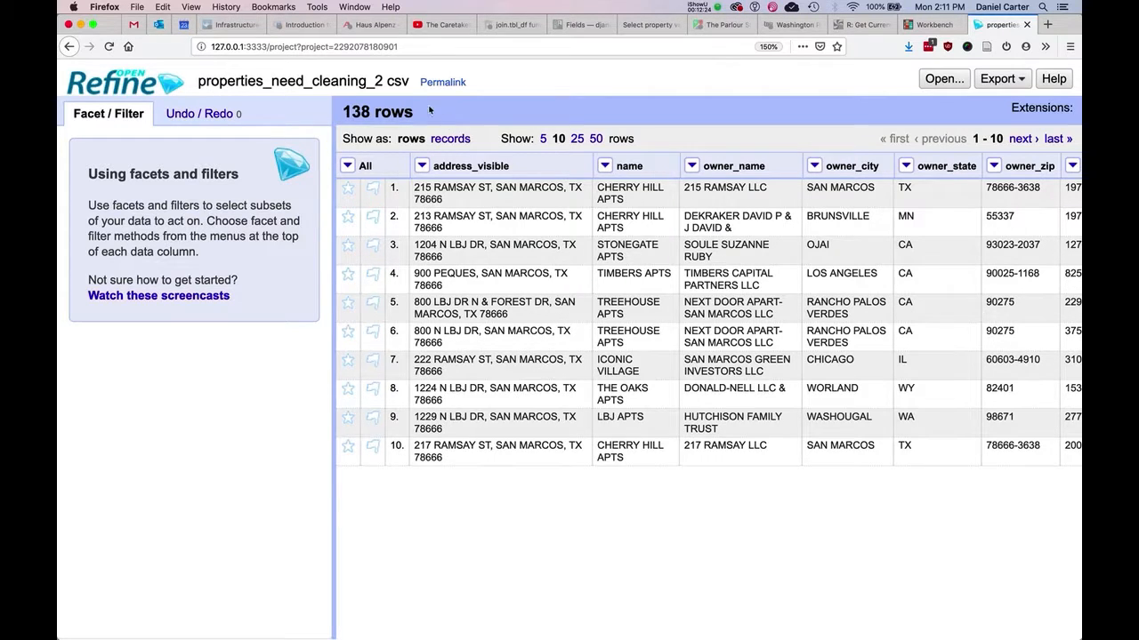
{"action": "scroll", "coordinate": [650, 303], "scroll_direction": "right", "scroll_amount": 2}
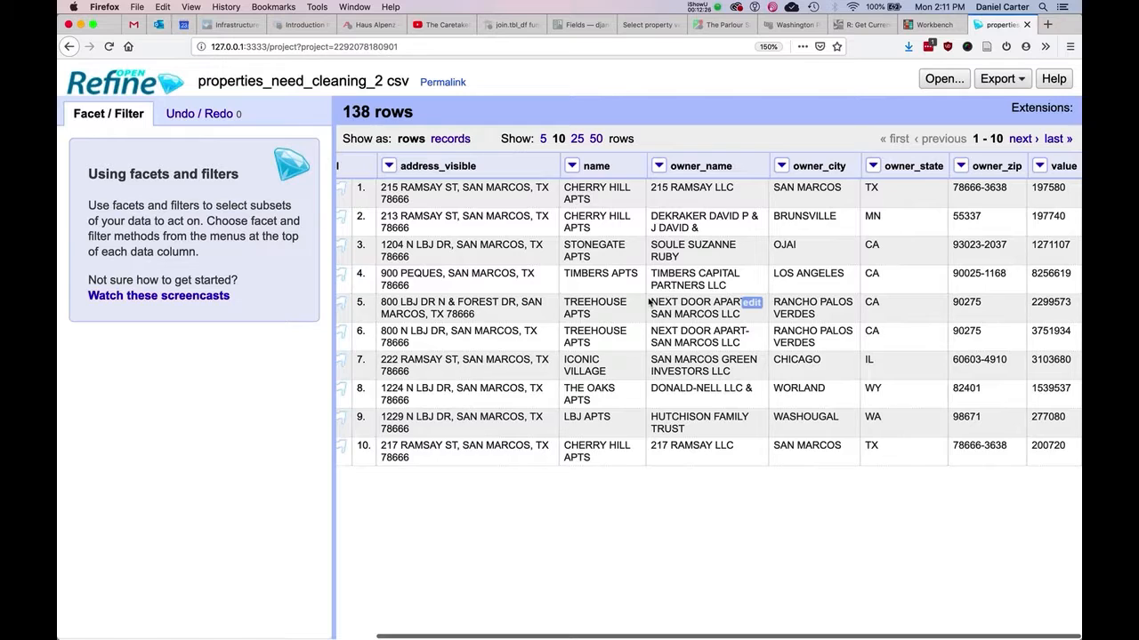
{"action": "left_click", "coordinate": [658, 166]}
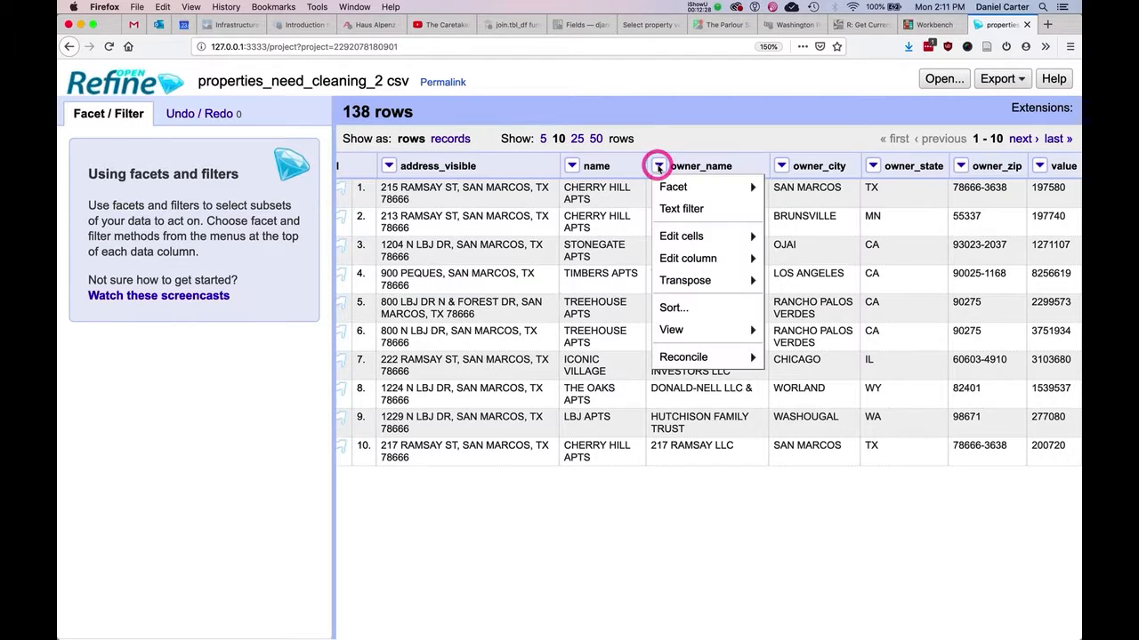
{"action": "mouse_move", "coordinate": [678, 191]}
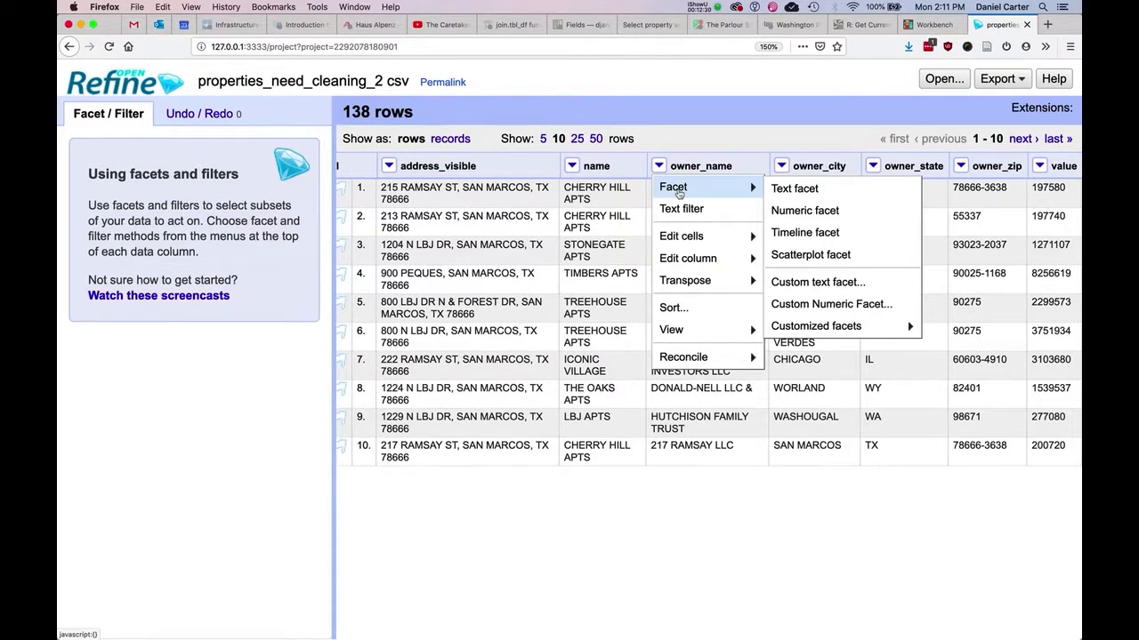
{"action": "left_click", "coordinate": [718, 140]}
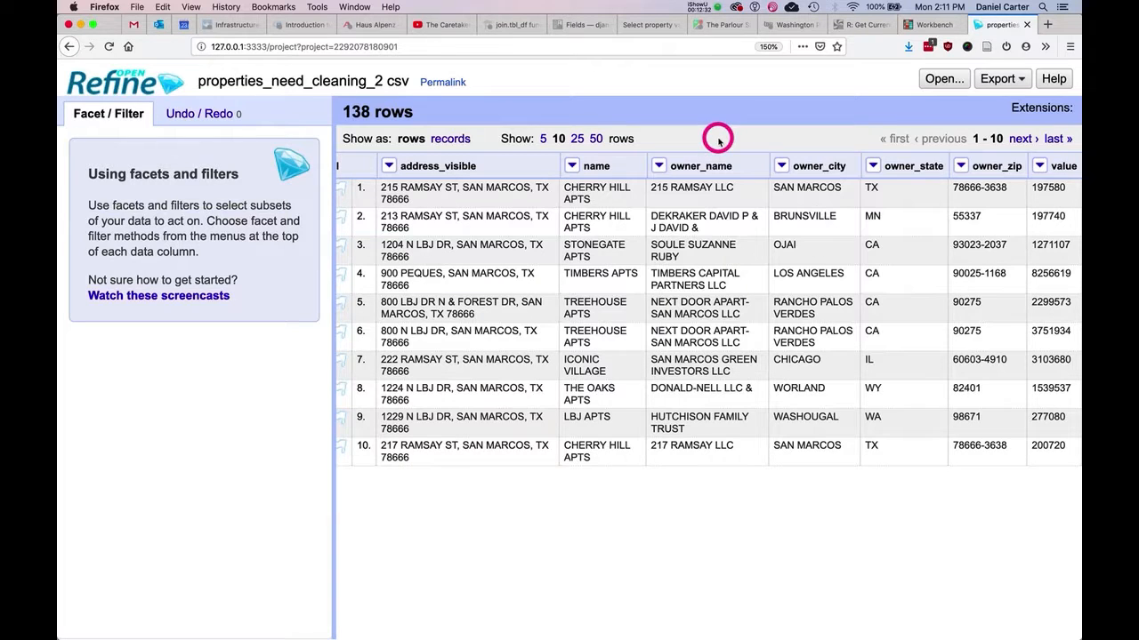
{"action": "left_click", "coordinate": [781, 165]}
{"action": "left_click", "coordinate": [872, 165]}
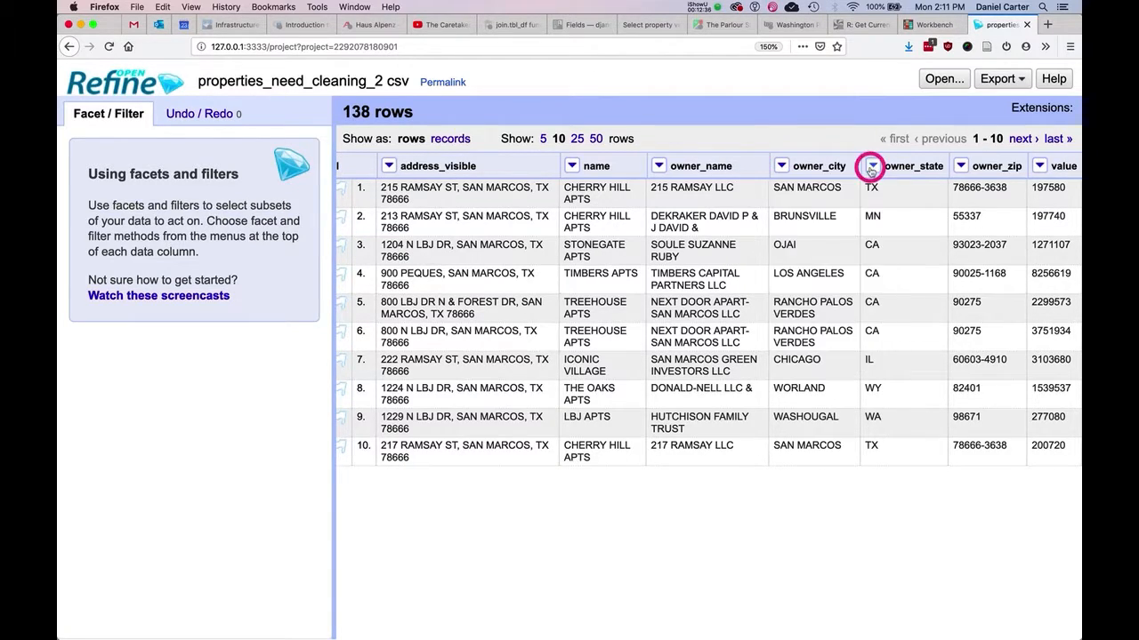
- Add a text facet on the owner_state column and sort its values by count
{"action": "left_click", "coordinate": [872, 166]}
{"action": "mouse_move", "coordinate": [885, 187]}
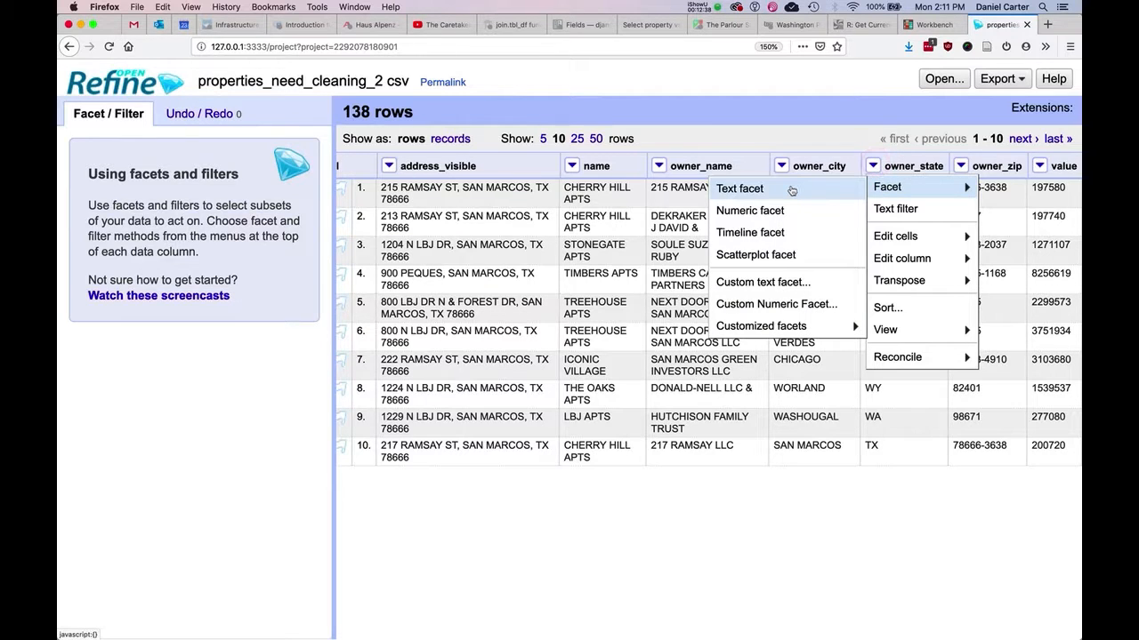
{"action": "left_click", "coordinate": [791, 188]}
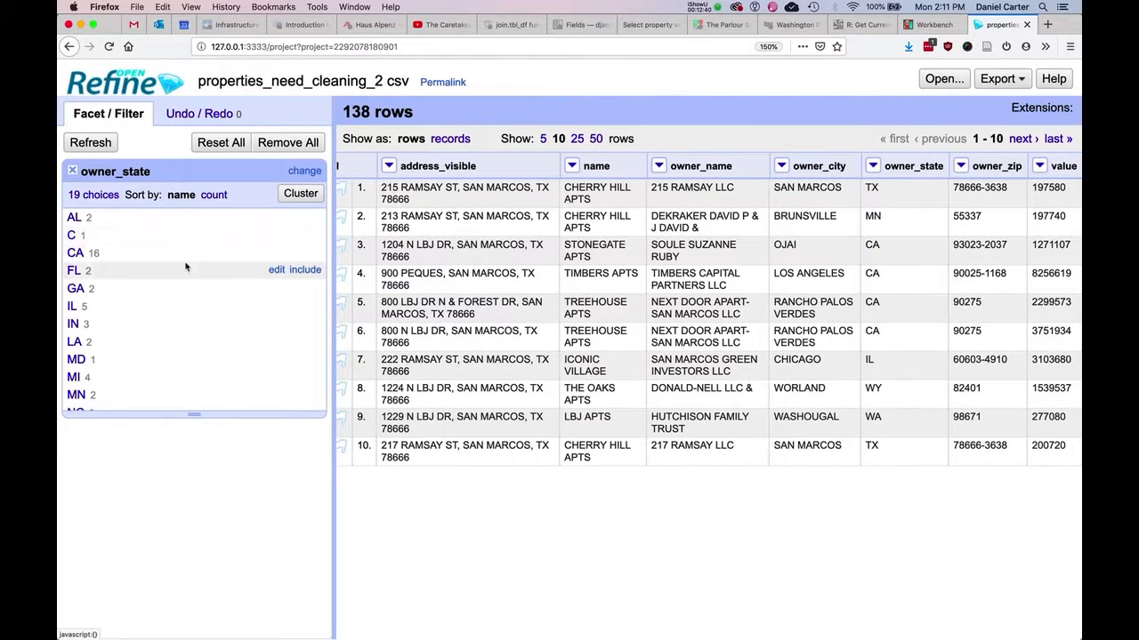
{"action": "left_click", "coordinate": [213, 196]}
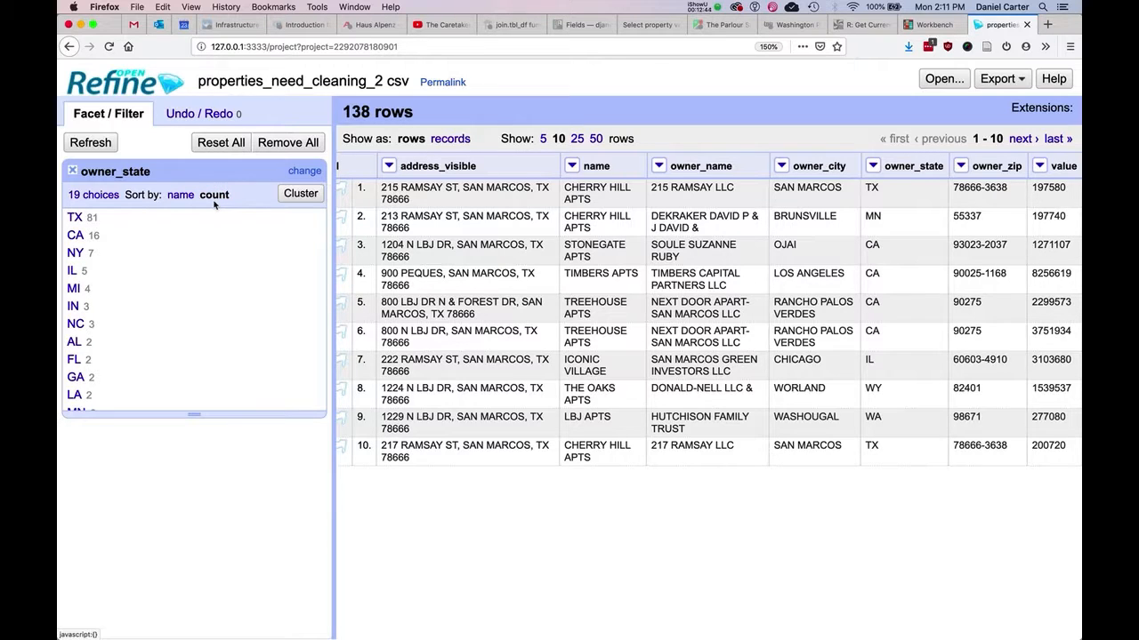
- Change the owner_state facet value C to CA, apply the edit, and remove the facet
{"action": "scroll", "coordinate": [92, 302], "scroll_direction": "down", "scroll_amount": 4}
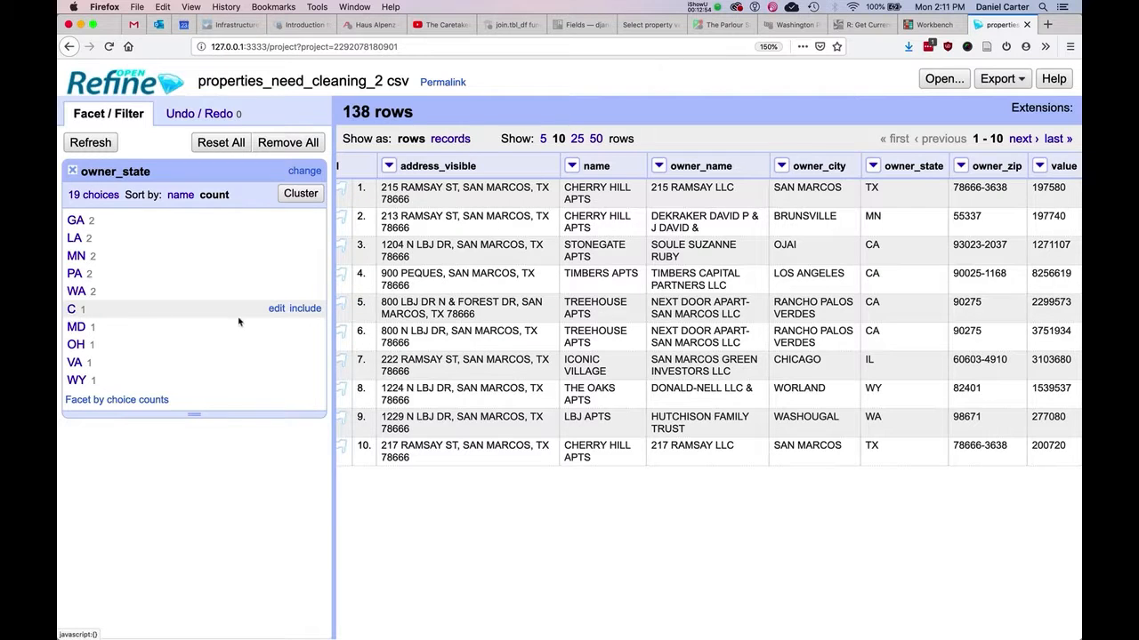
{"action": "left_click", "coordinate": [271, 312]}
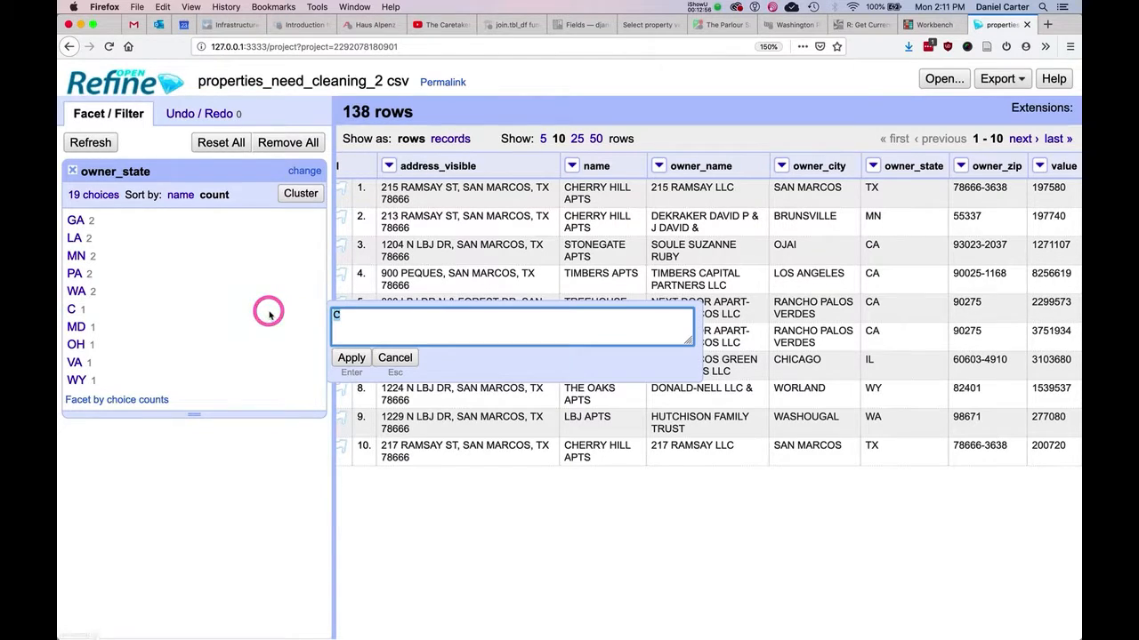
{"action": "type", "text": "A"}
{"action": "left_click", "coordinate": [346, 356]}
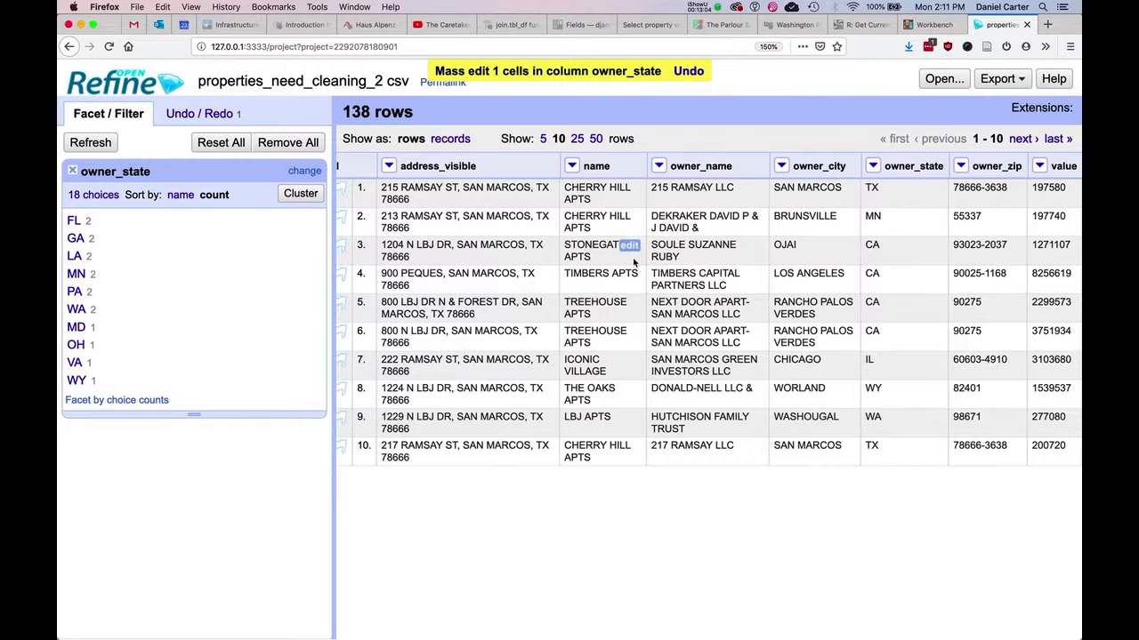
{"action": "left_click", "coordinate": [72, 170]}
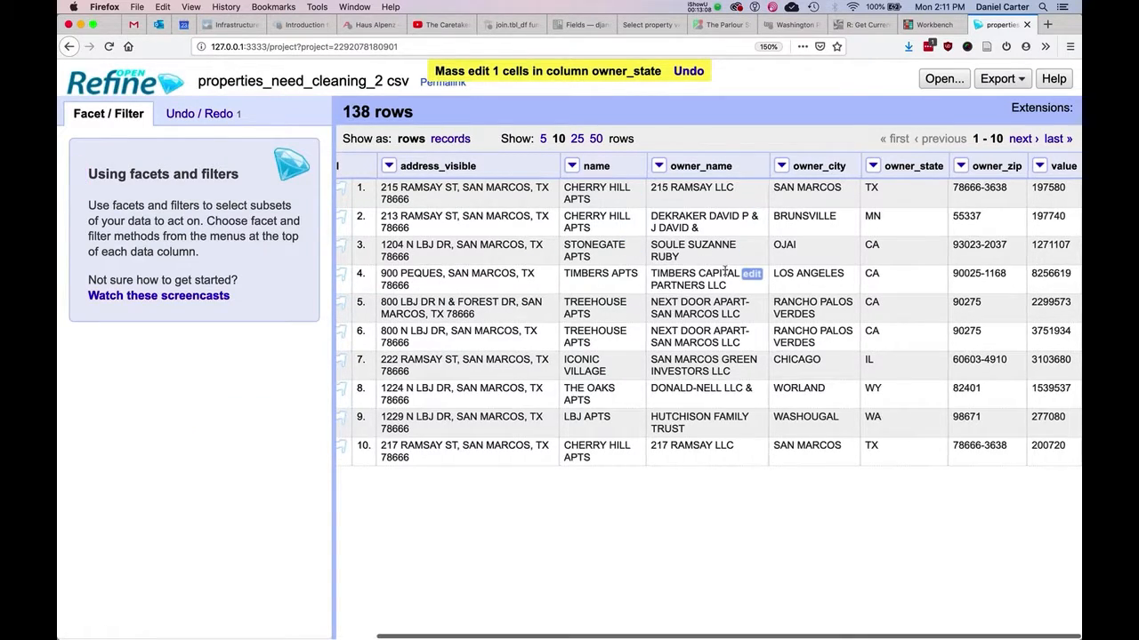
- Sort the rows by the value column as text, a - z, and view the value column
{"action": "left_click", "coordinate": [1040, 165]}
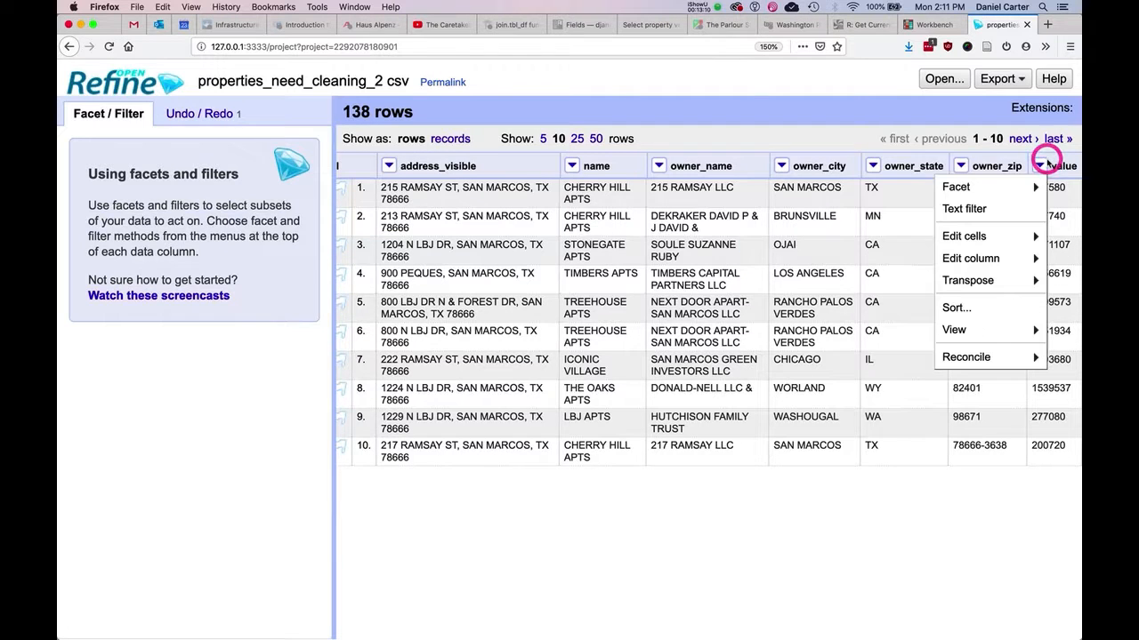
{"action": "left_click", "coordinate": [983, 307]}
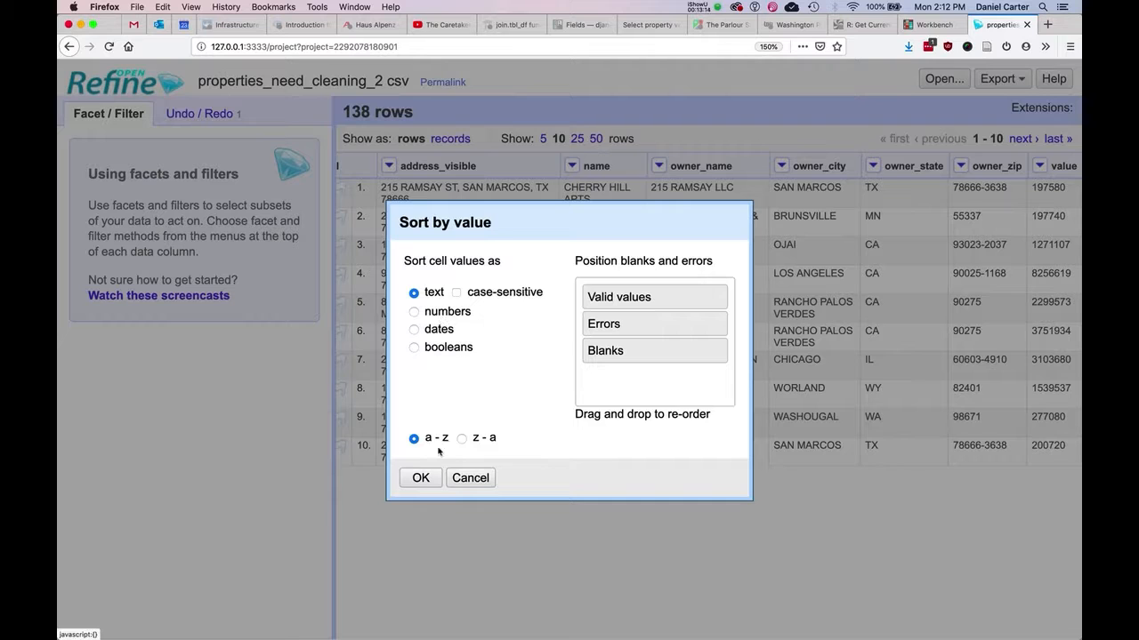
{"action": "left_click", "coordinate": [424, 477]}
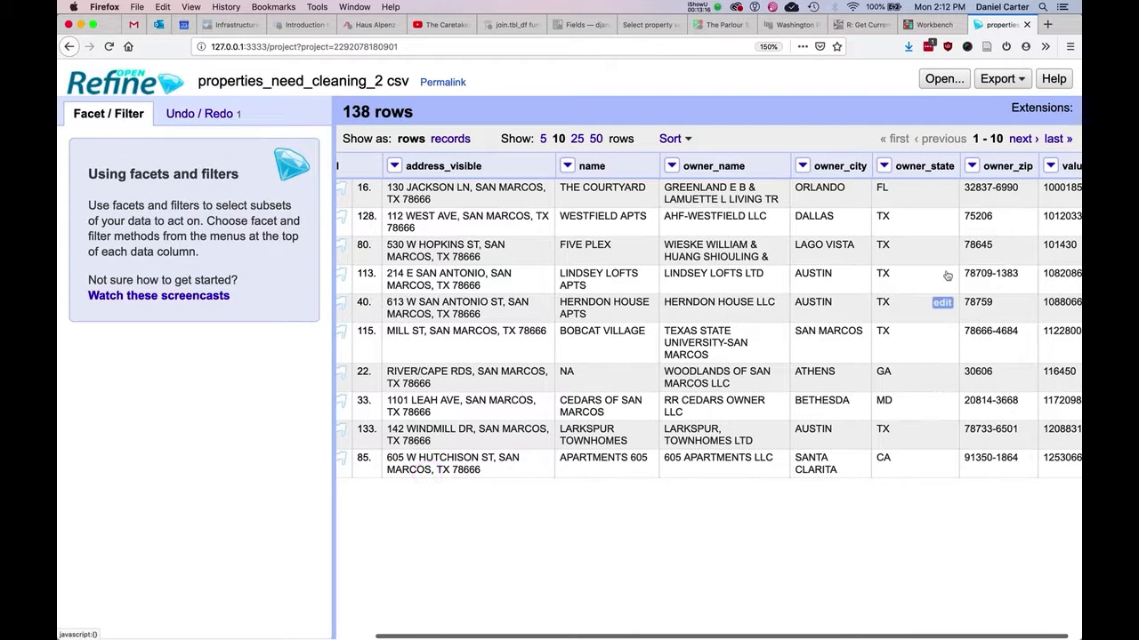
{"action": "scroll", "coordinate": [981, 258], "scroll_direction": "right", "scroll_amount": 1}
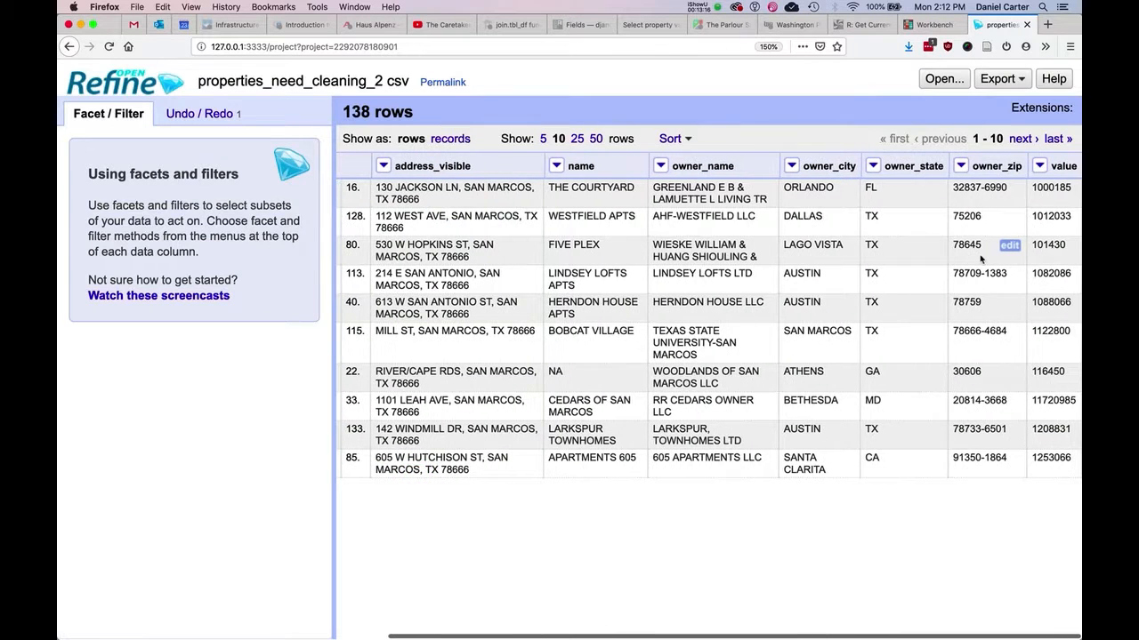
- Convert the cells of the value column to numbers with the To number common transform
{"action": "left_click", "coordinate": [1039, 164]}
{"action": "mouse_move", "coordinate": [1012, 189]}
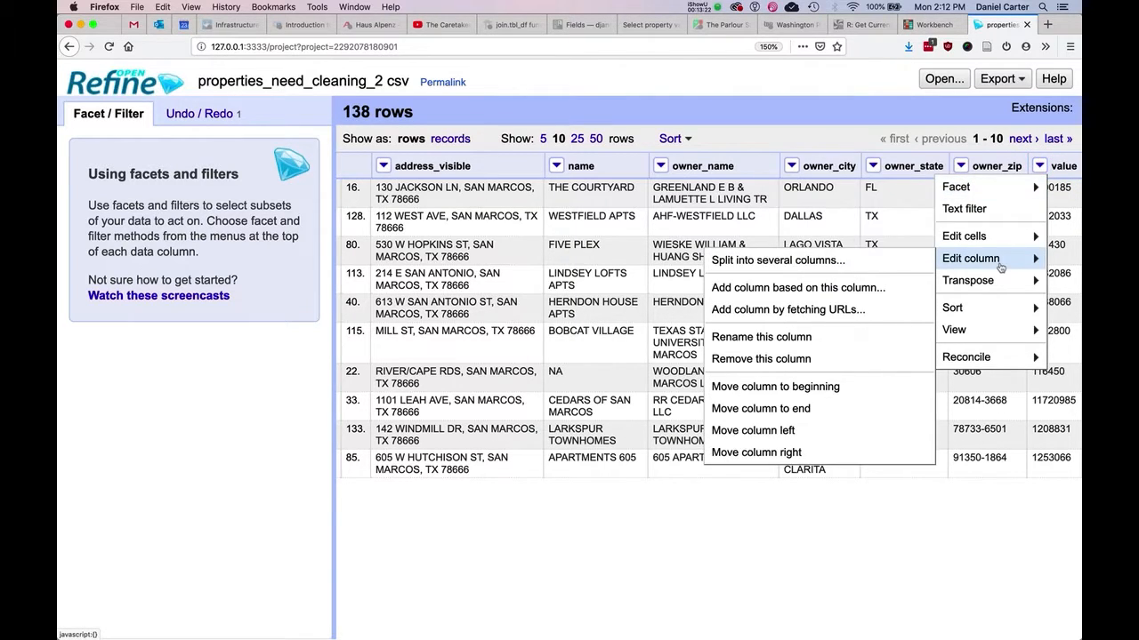
{"action": "mouse_move", "coordinate": [1001, 237]}
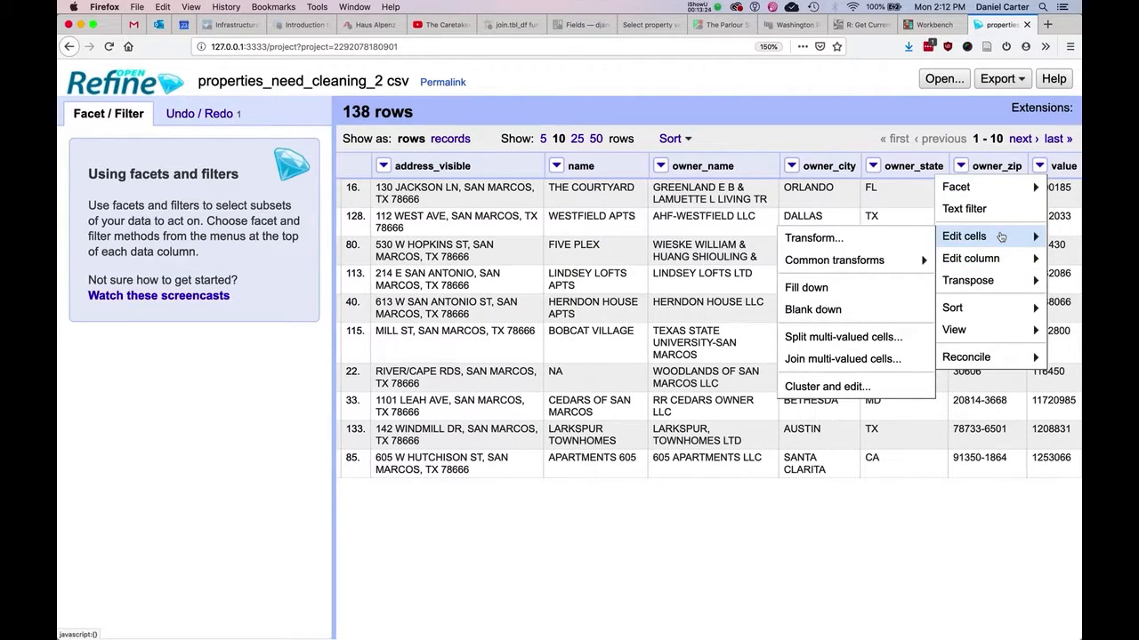
{"action": "mouse_move", "coordinate": [886, 258]}
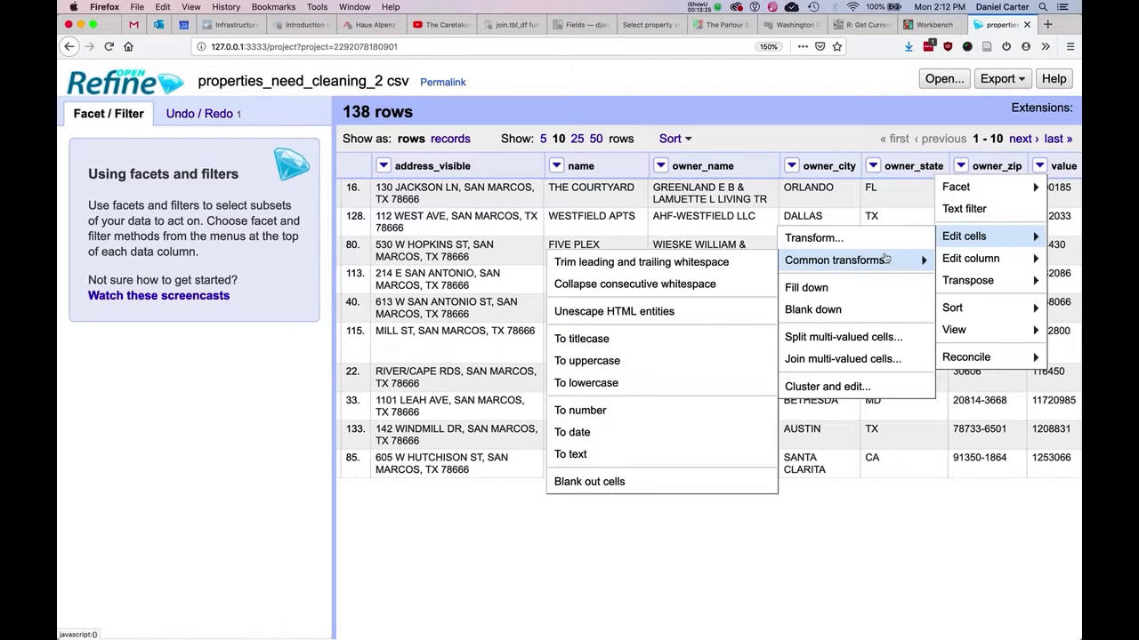
{"action": "left_click", "coordinate": [635, 410]}
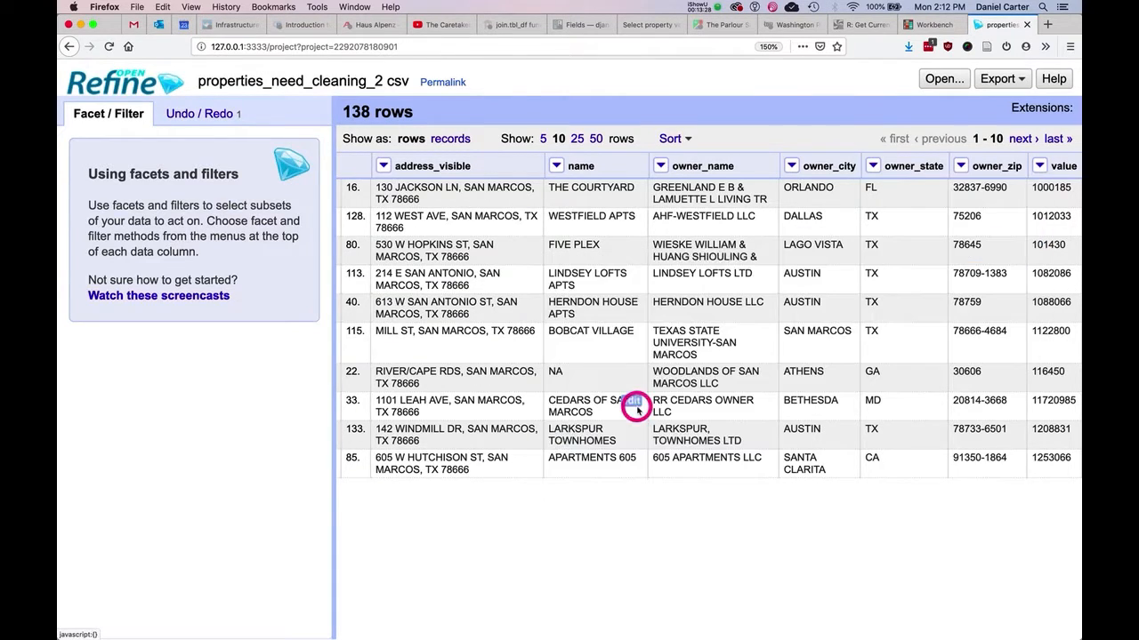
- Sort the rows by the value column as numbers, smallest first, and view the value column
{"action": "left_click", "coordinate": [1039, 166]}
{"action": "mouse_move", "coordinate": [1009, 236]}
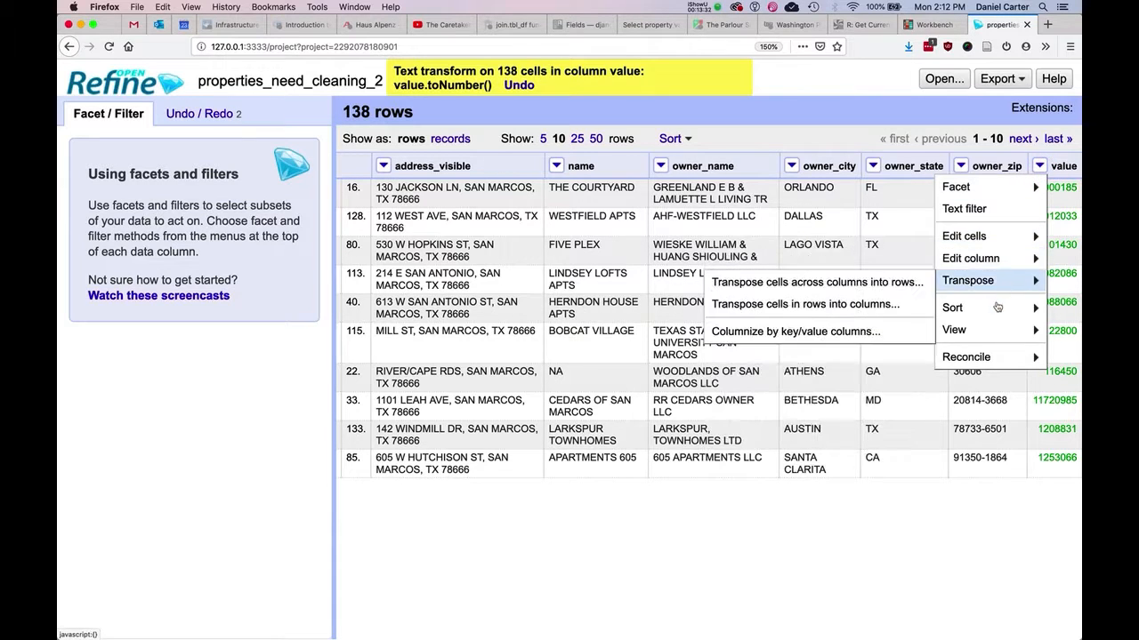
{"action": "mouse_move", "coordinate": [953, 309]}
{"action": "left_click", "coordinate": [795, 314]}
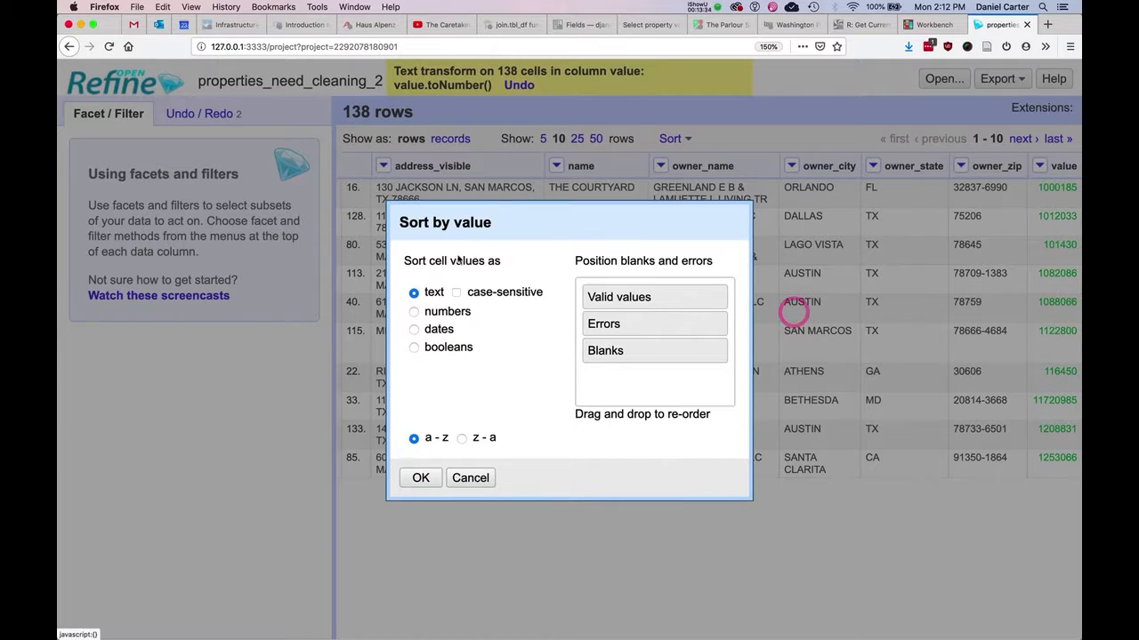
{"action": "left_click", "coordinate": [414, 312]}
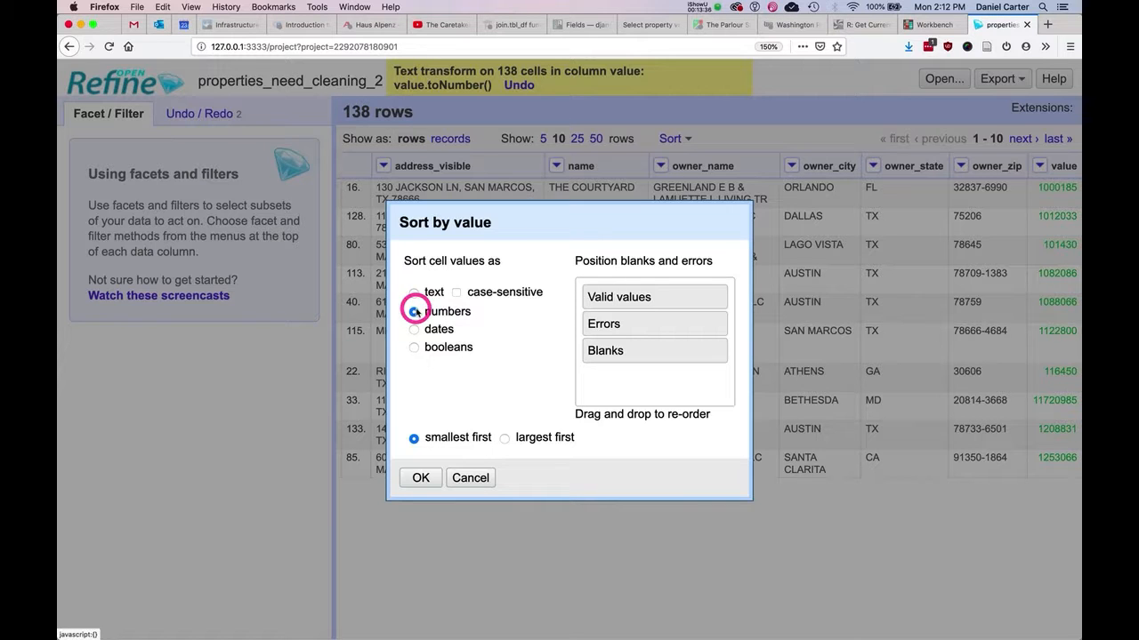
{"action": "left_click", "coordinate": [422, 479]}
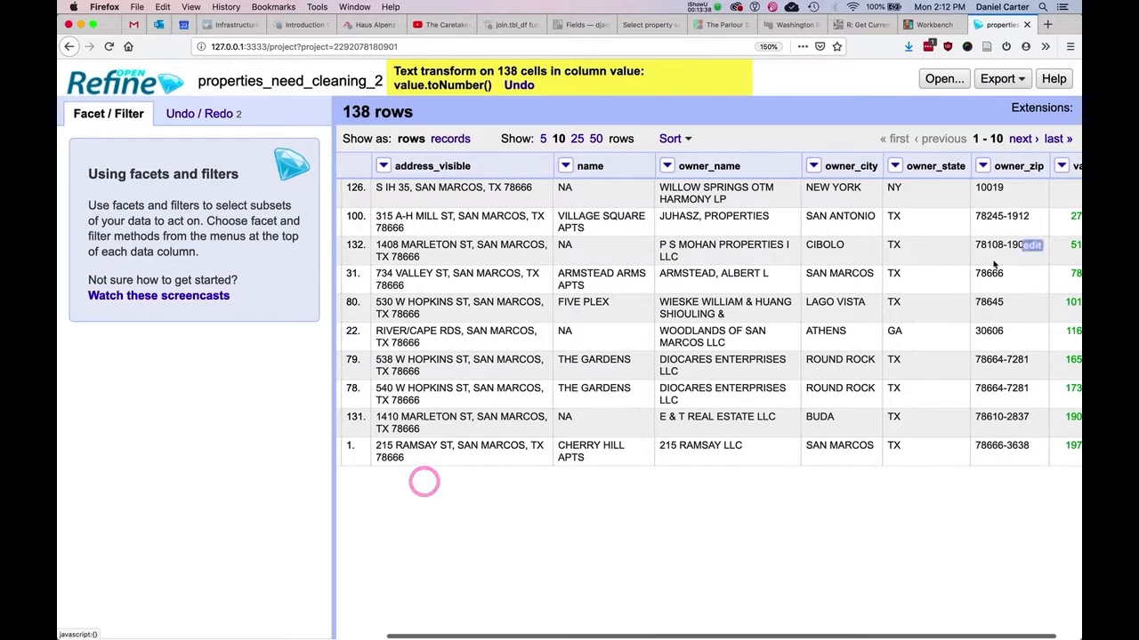
{"action": "scroll", "coordinate": [1010, 242], "scroll_direction": "right", "scroll_amount": 1}
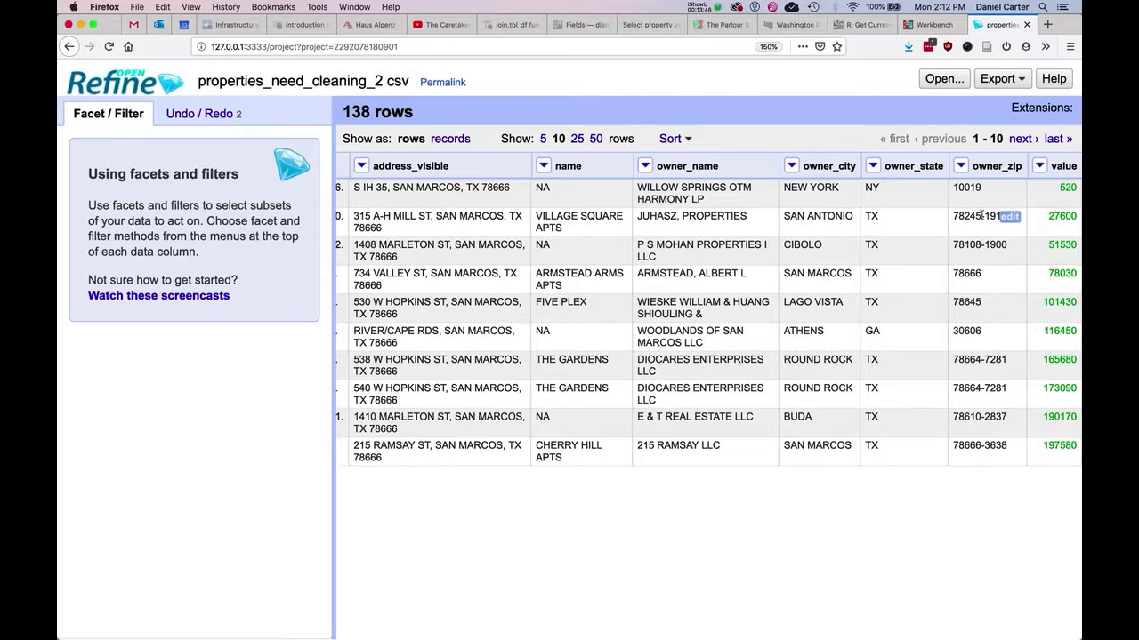
- Split the owner_zip column into several columns by the separator "-", guessing cell types and removing the original column
{"action": "left_click", "coordinate": [960, 166]}
{"action": "mouse_move", "coordinate": [989, 235]}
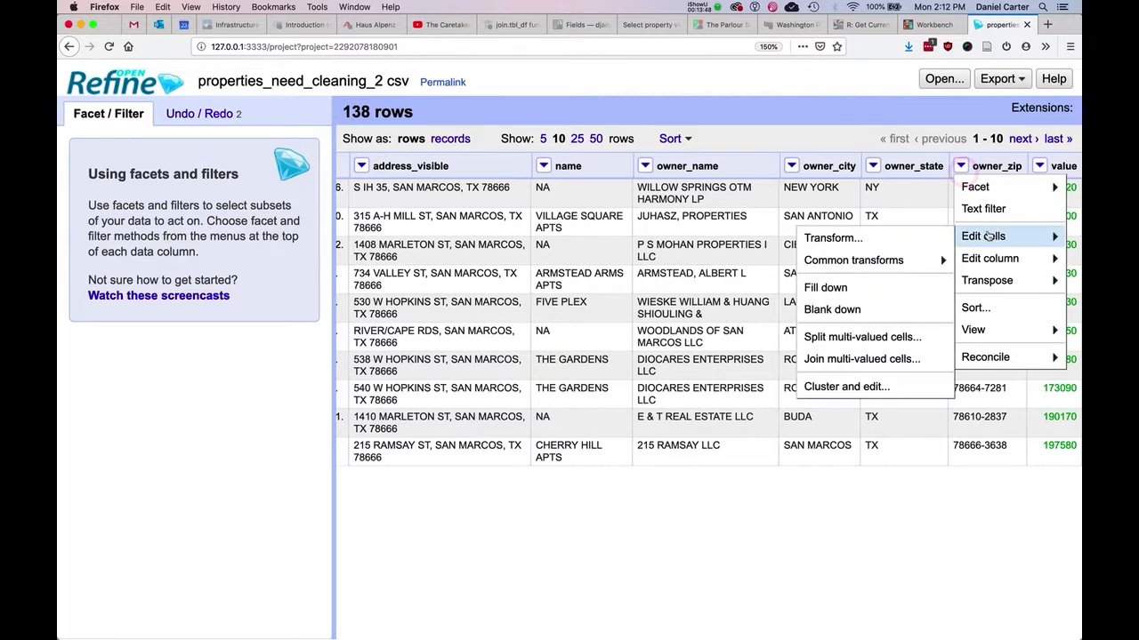
{"action": "mouse_move", "coordinate": [987, 265]}
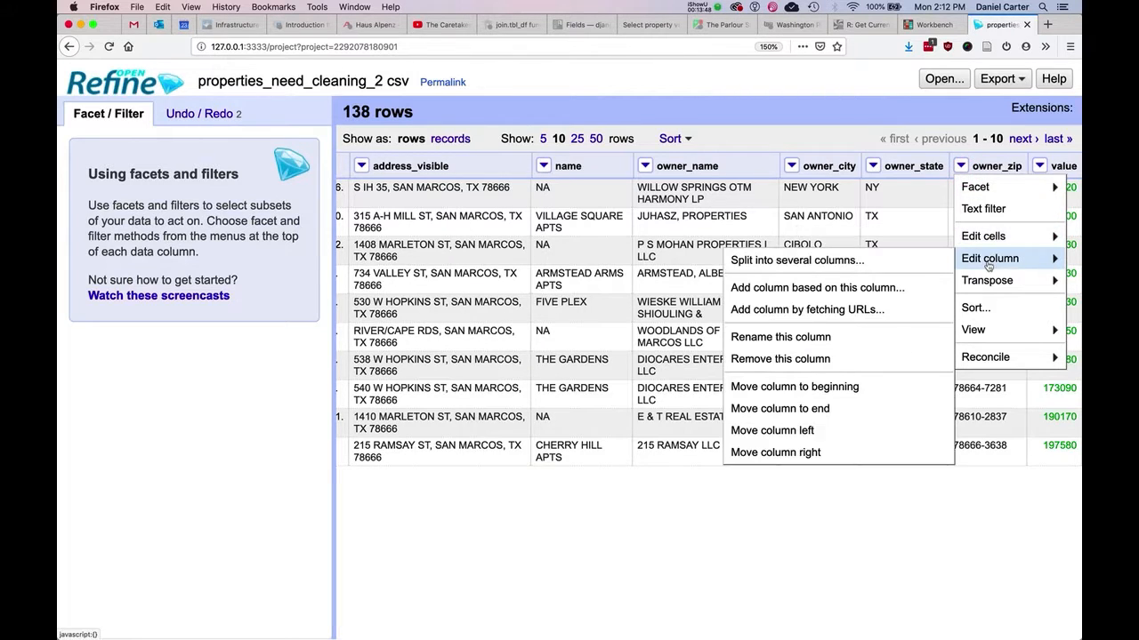
{"action": "left_click", "coordinate": [869, 268]}
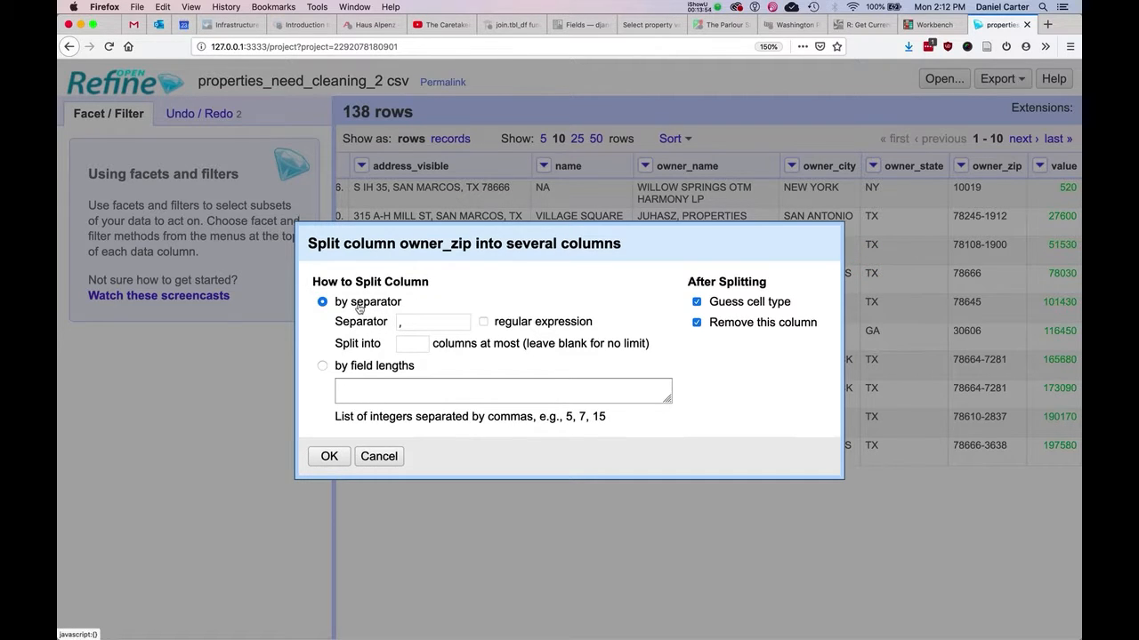
{"action": "left_click", "coordinate": [413, 323]}
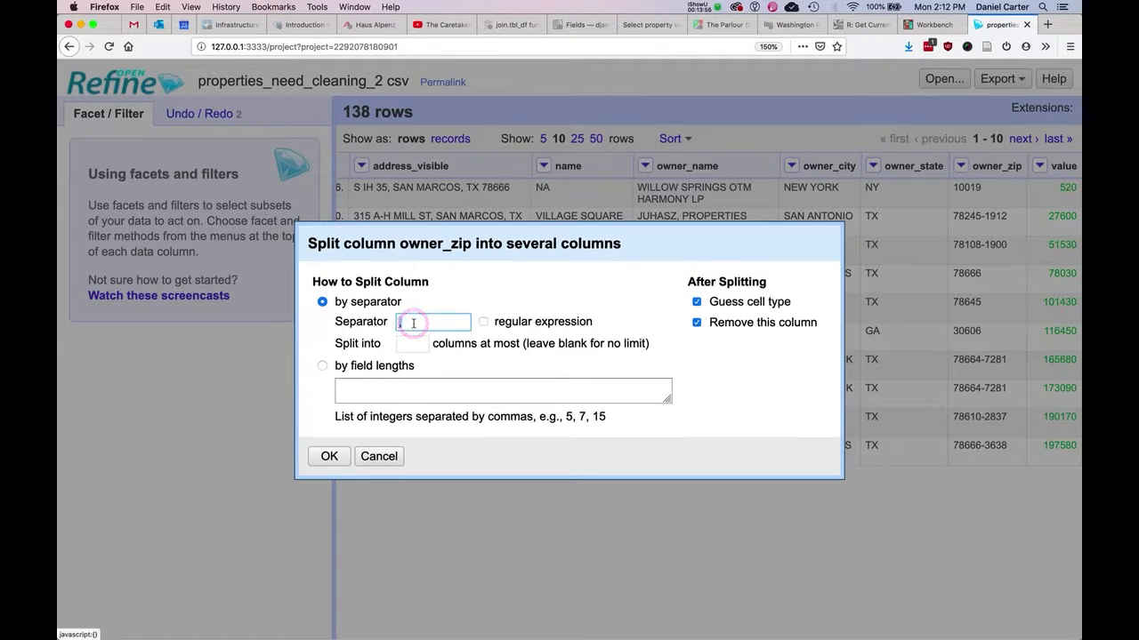
{"action": "key", "text": "BackSpace"}
{"action": "type", "text": "-"}
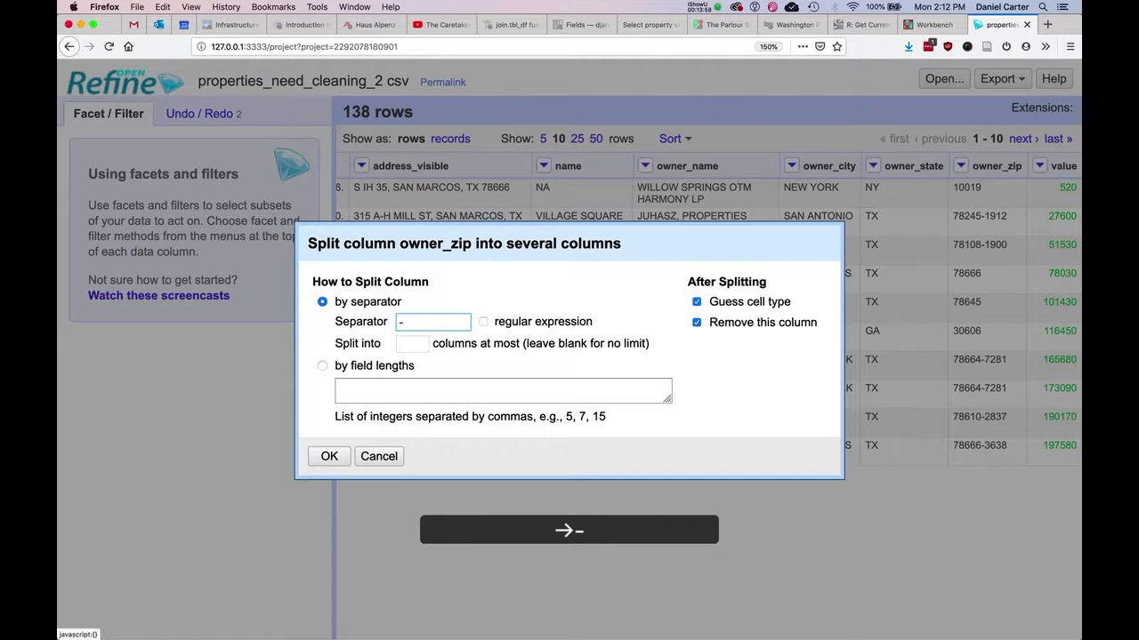
{"action": "left_click", "coordinate": [327, 458]}
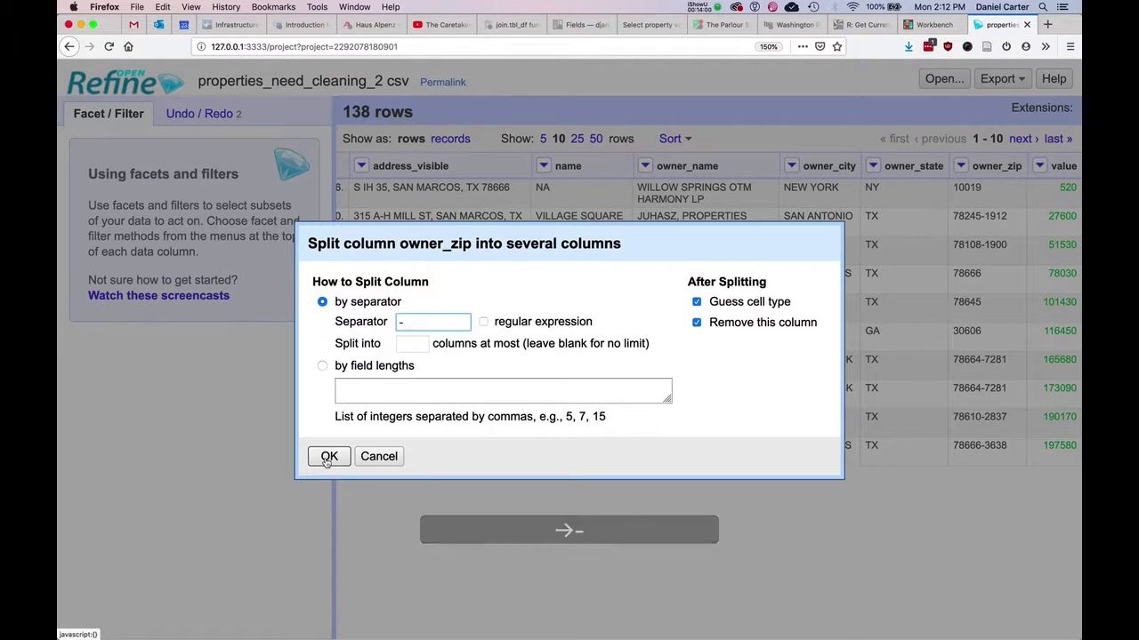
{"action": "left_click", "coordinate": [327, 458]}
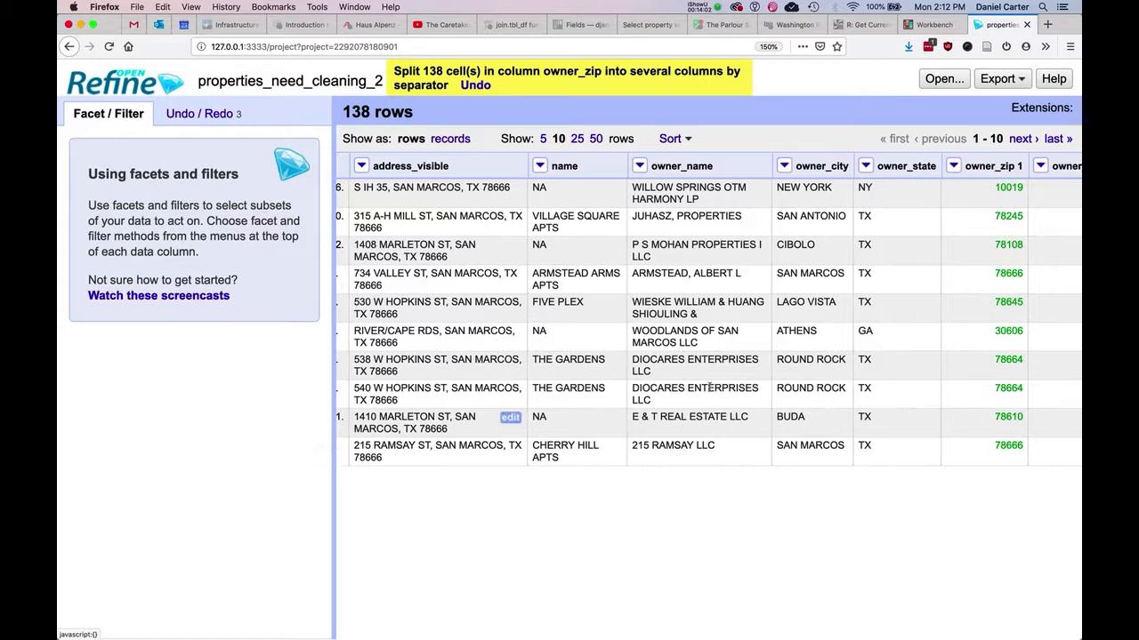
- Remove the owner_zip 2 column, which holds the four-digit zip extensions
{"action": "scroll", "coordinate": [751, 390], "scroll_direction": "right", "scroll_amount": 3}
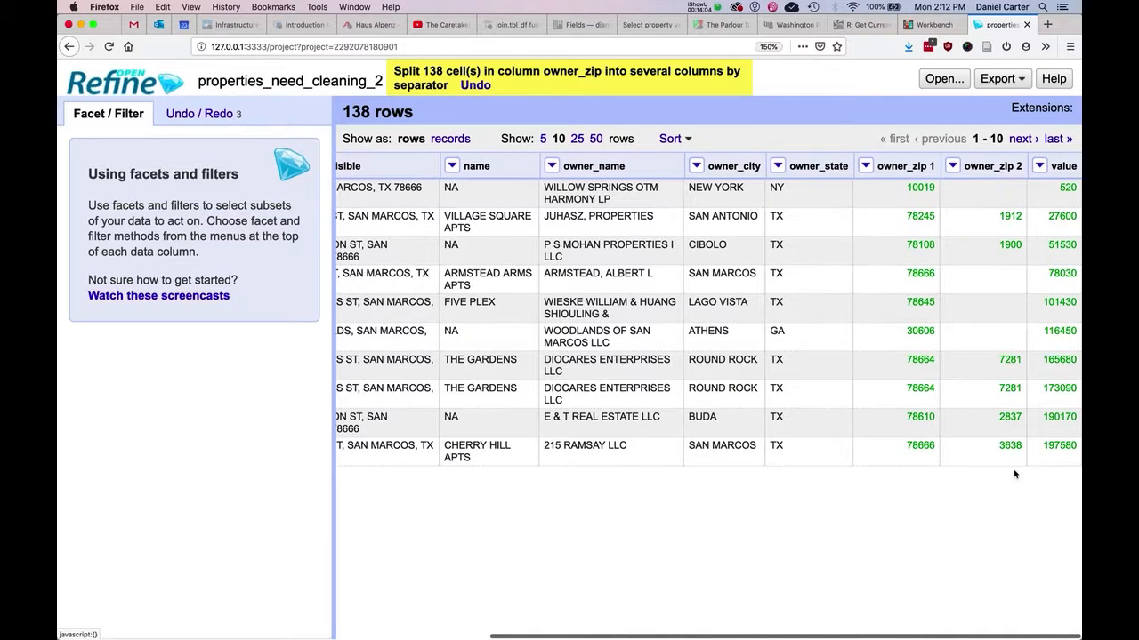
{"action": "left_click", "coordinate": [953, 166]}
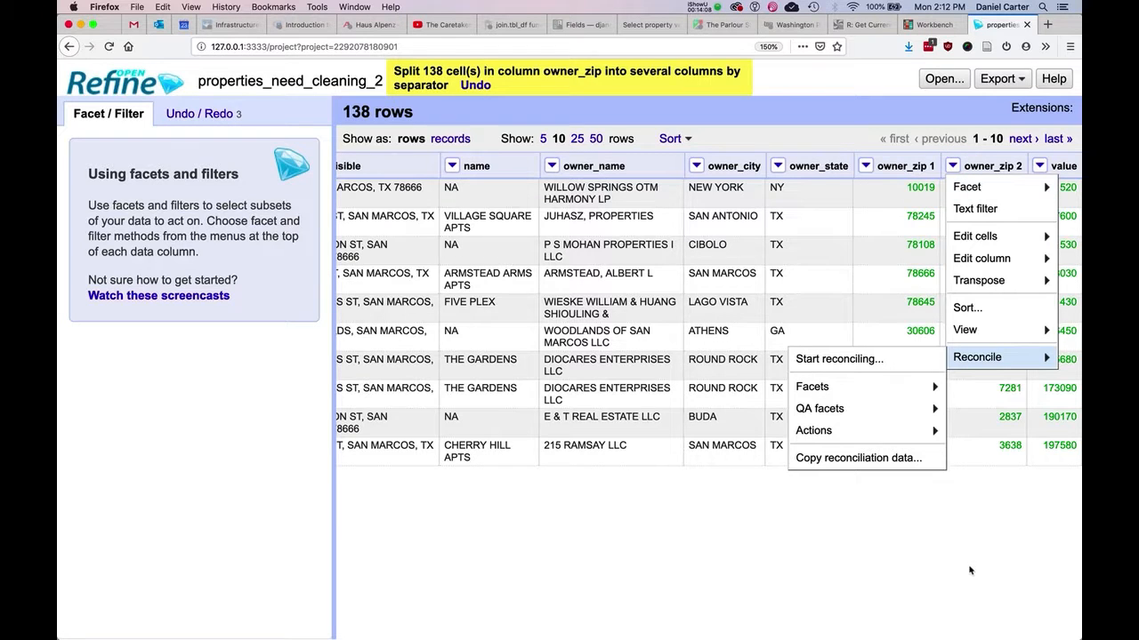
{"action": "mouse_move", "coordinate": [1021, 258]}
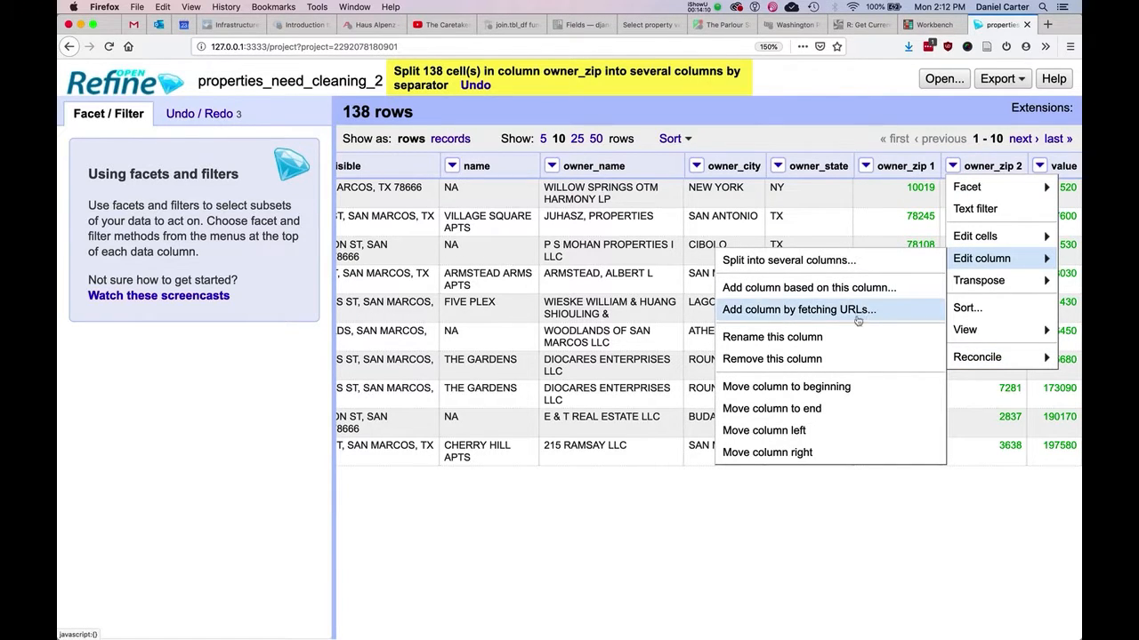
{"action": "left_click", "coordinate": [840, 359]}
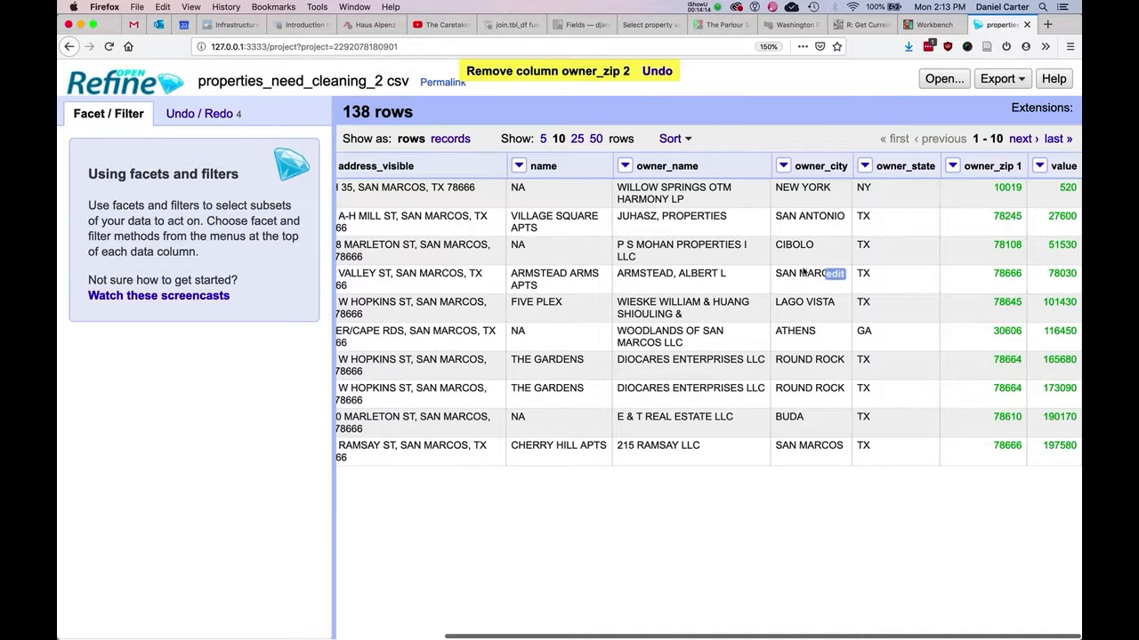
- Create a text facet on the owner_city column and cluster its values
{"action": "left_click", "coordinate": [783, 165]}
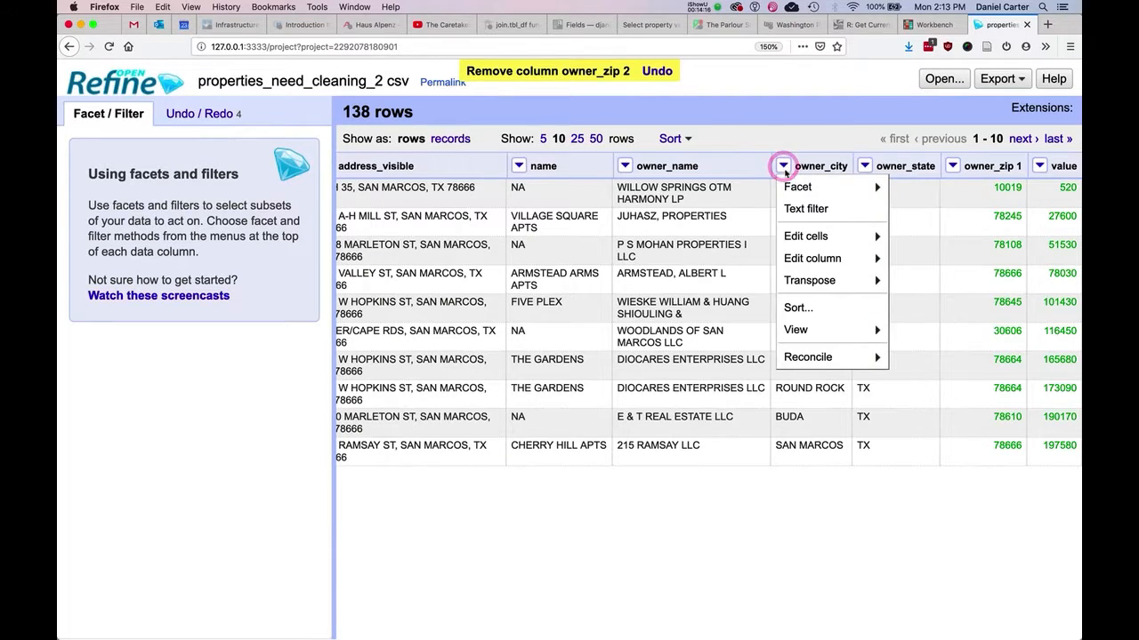
{"action": "mouse_move", "coordinate": [794, 187]}
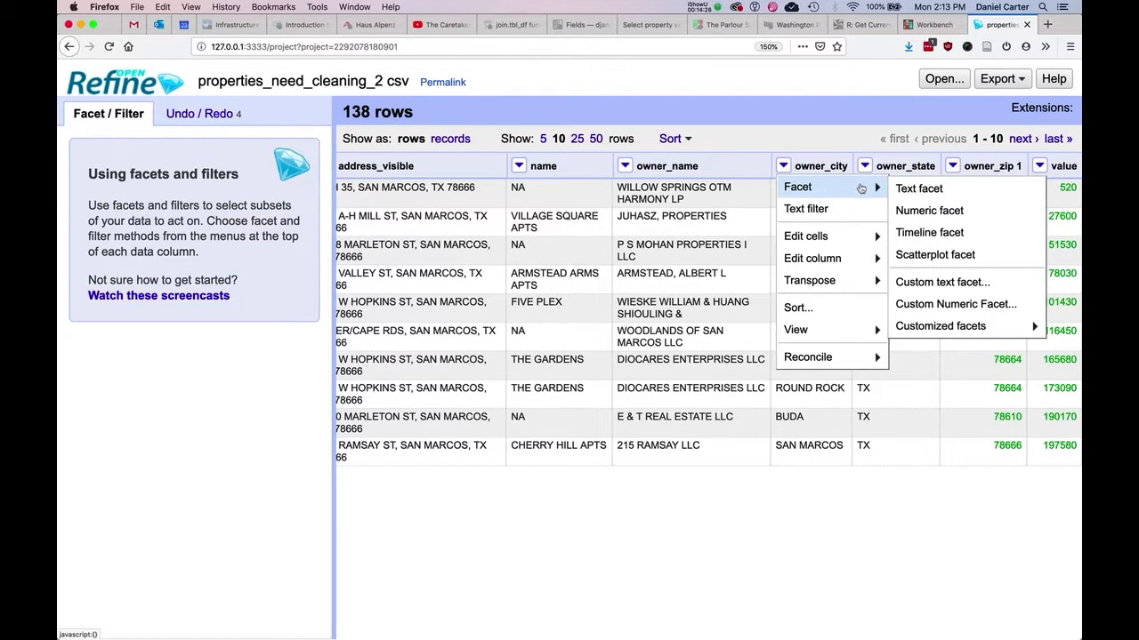
{"action": "left_click", "coordinate": [914, 187]}
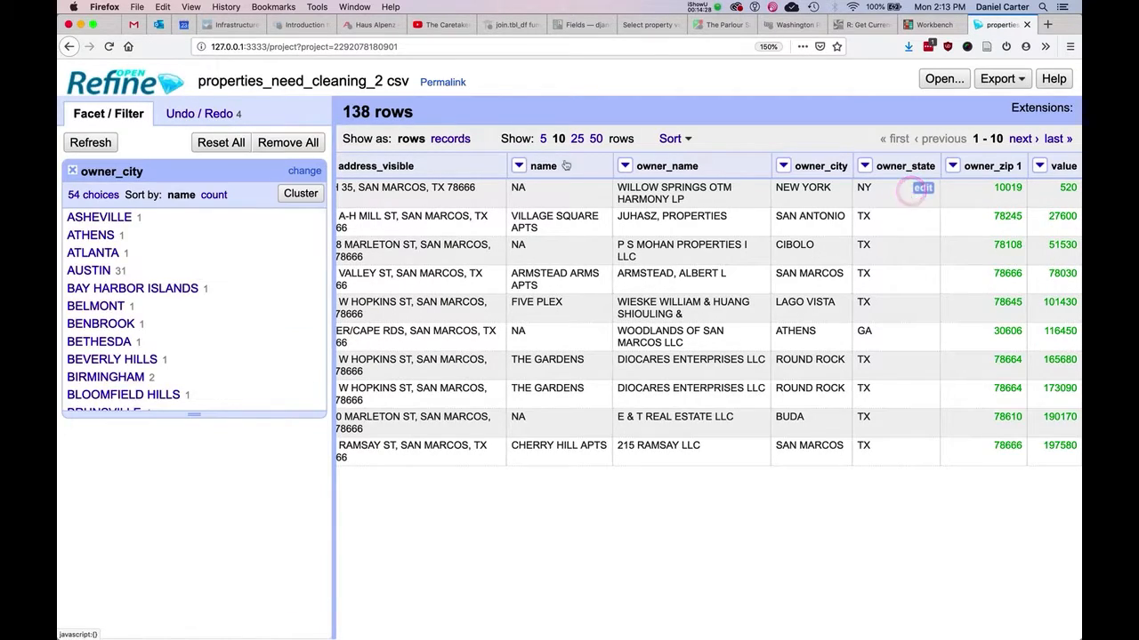
{"action": "left_click", "coordinate": [301, 194]}
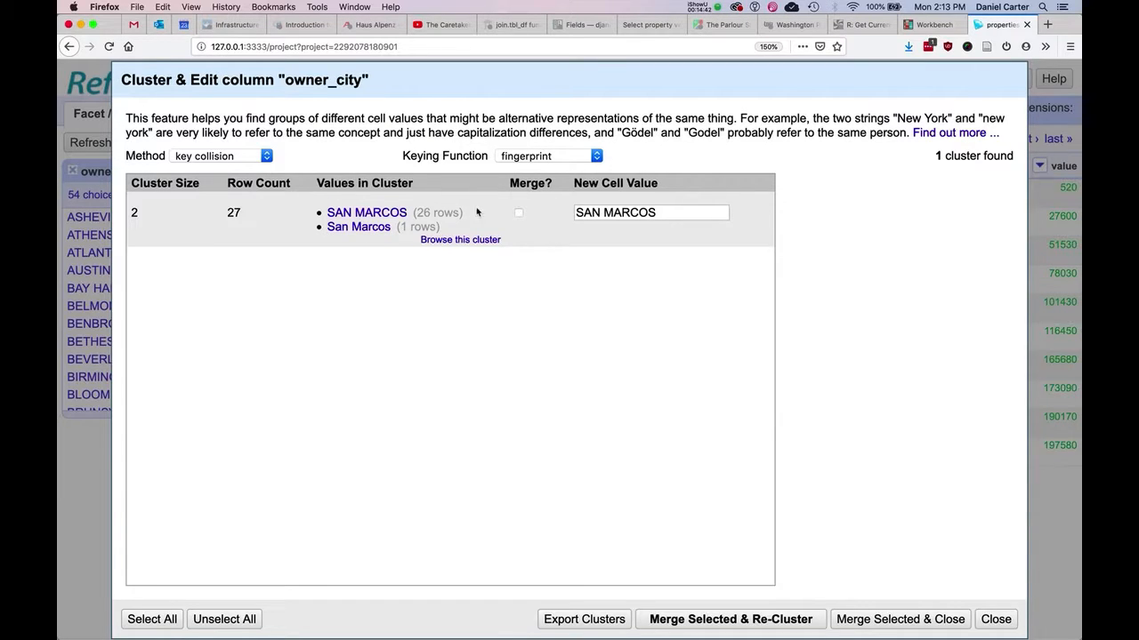
- Merge the San Marcos cluster under the new cell value SAN MARCOS and re-cluster the owner_city column
{"action": "left_click", "coordinate": [519, 214]}
{"action": "triple_click", "coordinate": [605, 211]}
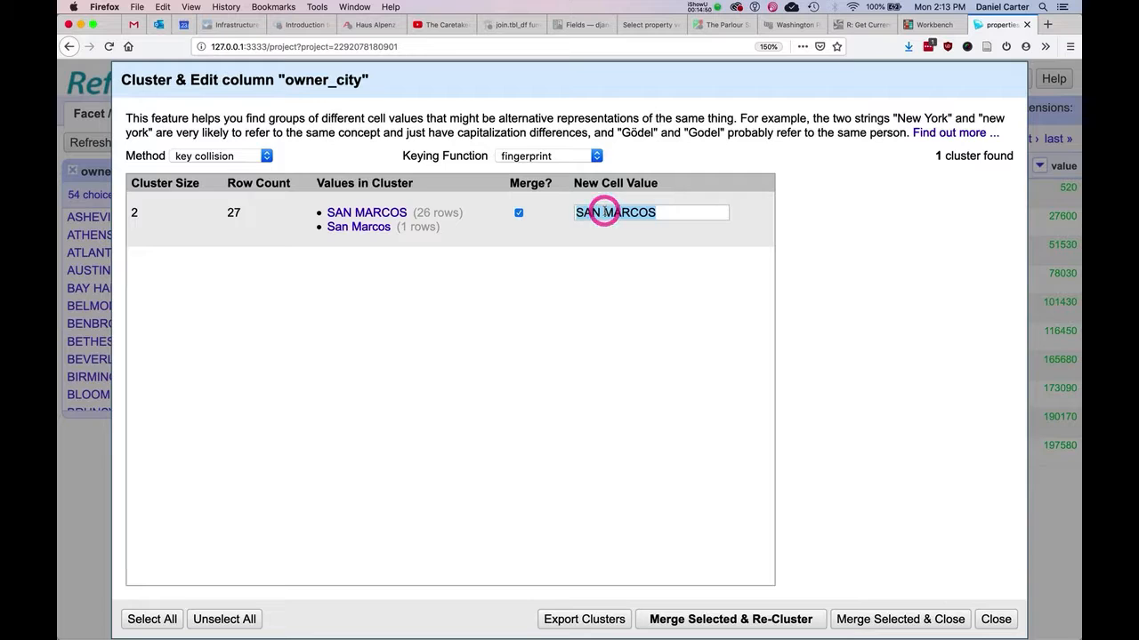
{"action": "left_click", "coordinate": [605, 213]}
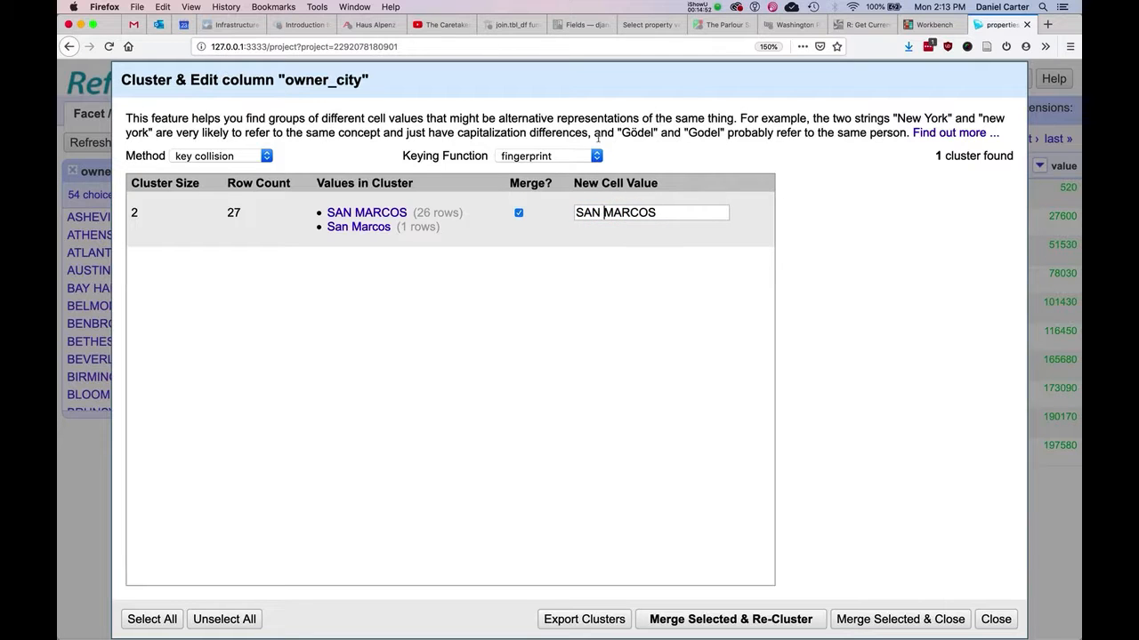
{"action": "left_click", "coordinate": [730, 620]}
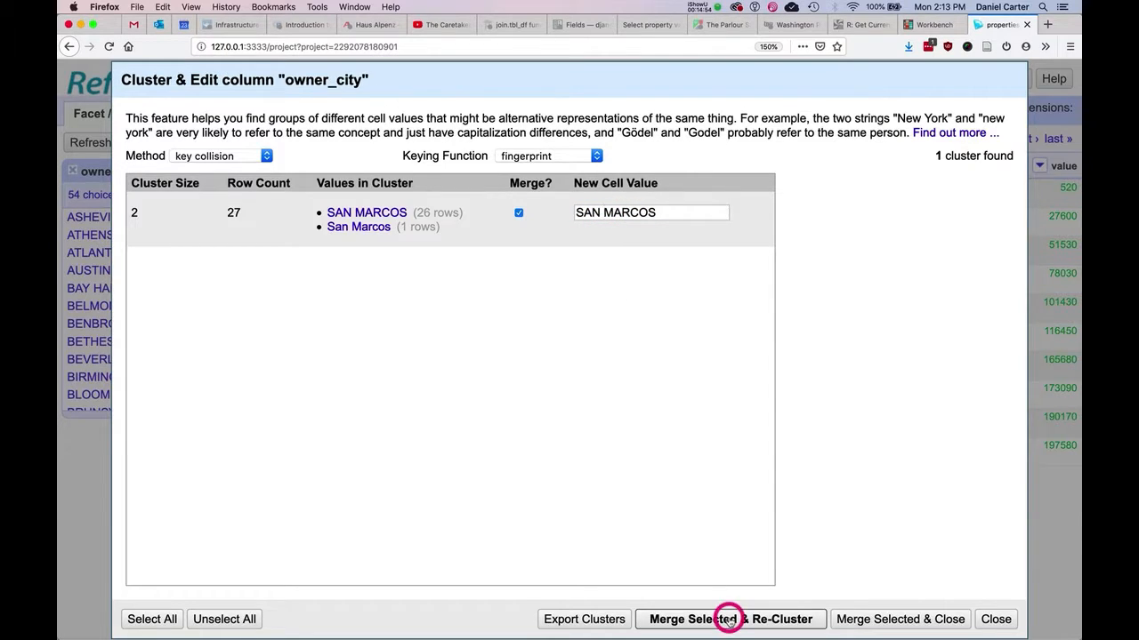
- Cluster owner_city with the nearest neighbor method, merge LOS ANGELAS into LOS ANGELES, and remove the owner_city facet
{"action": "left_click", "coordinate": [225, 157]}
{"action": "left_click", "coordinate": [223, 169]}
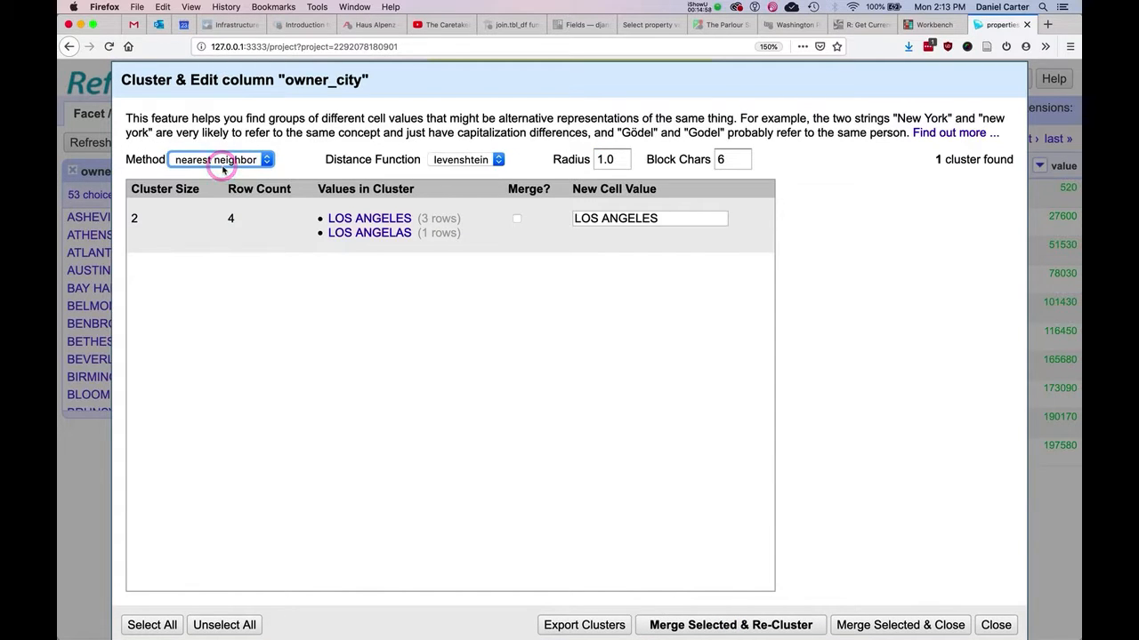
{"action": "left_click", "coordinate": [713, 620]}
{"action": "left_click", "coordinate": [657, 295]}
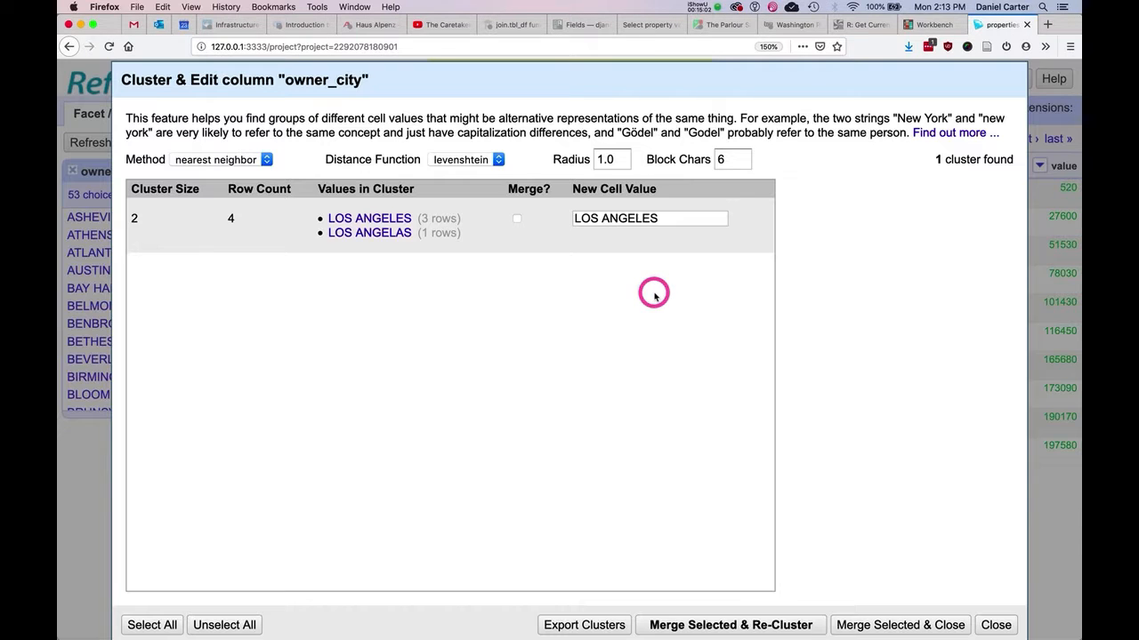
{"action": "left_click", "coordinate": [739, 626]}
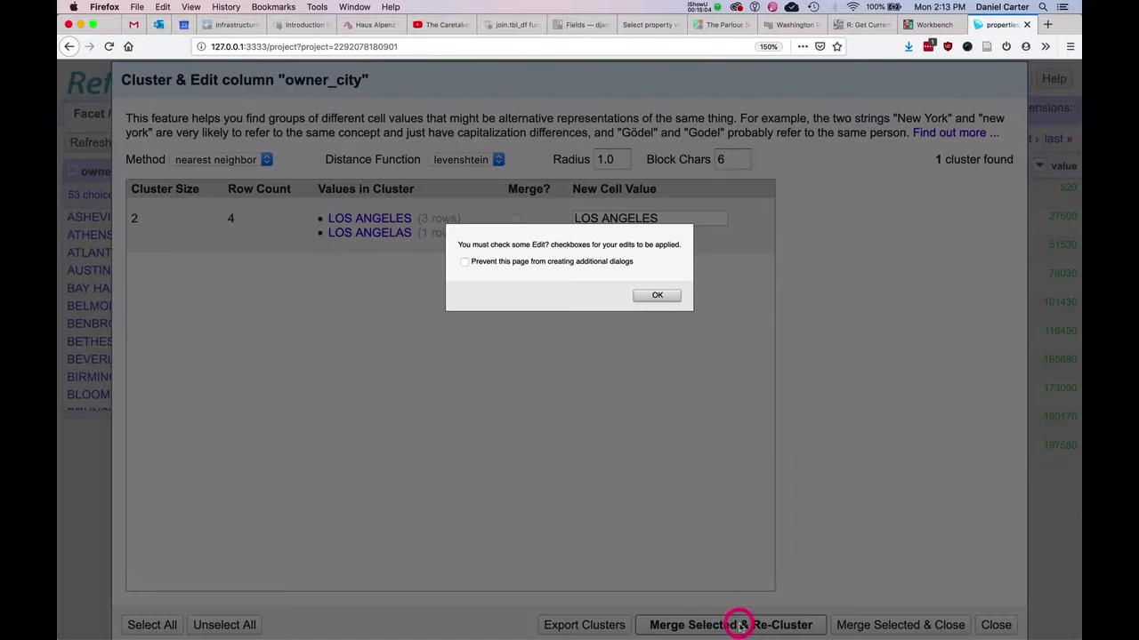
{"action": "left_click", "coordinate": [641, 298]}
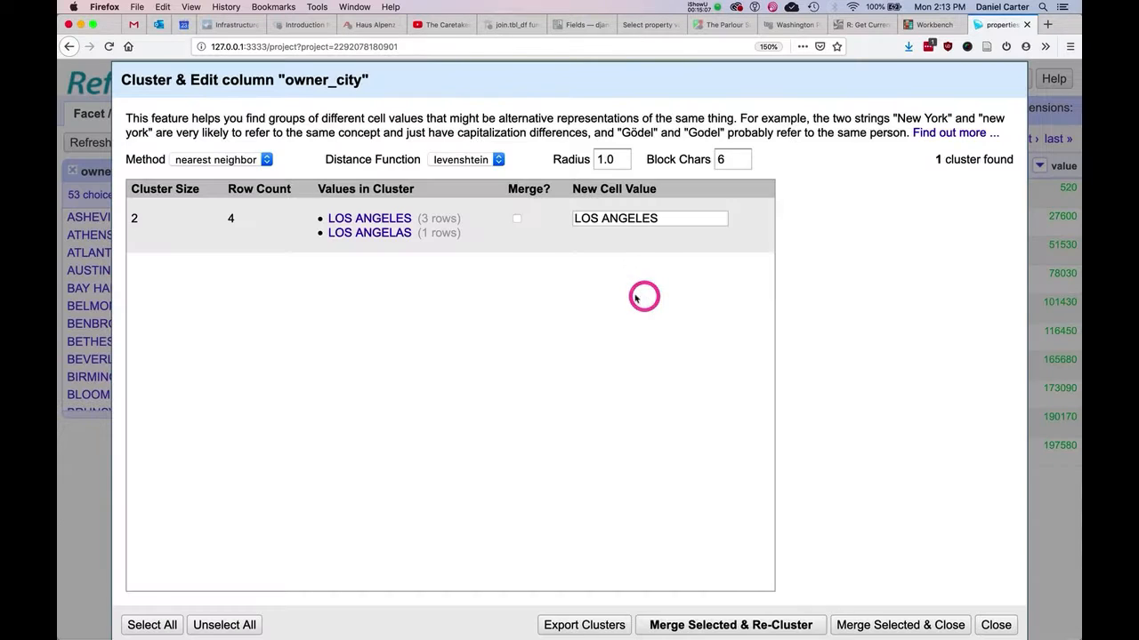
{"action": "left_click", "coordinate": [517, 218]}
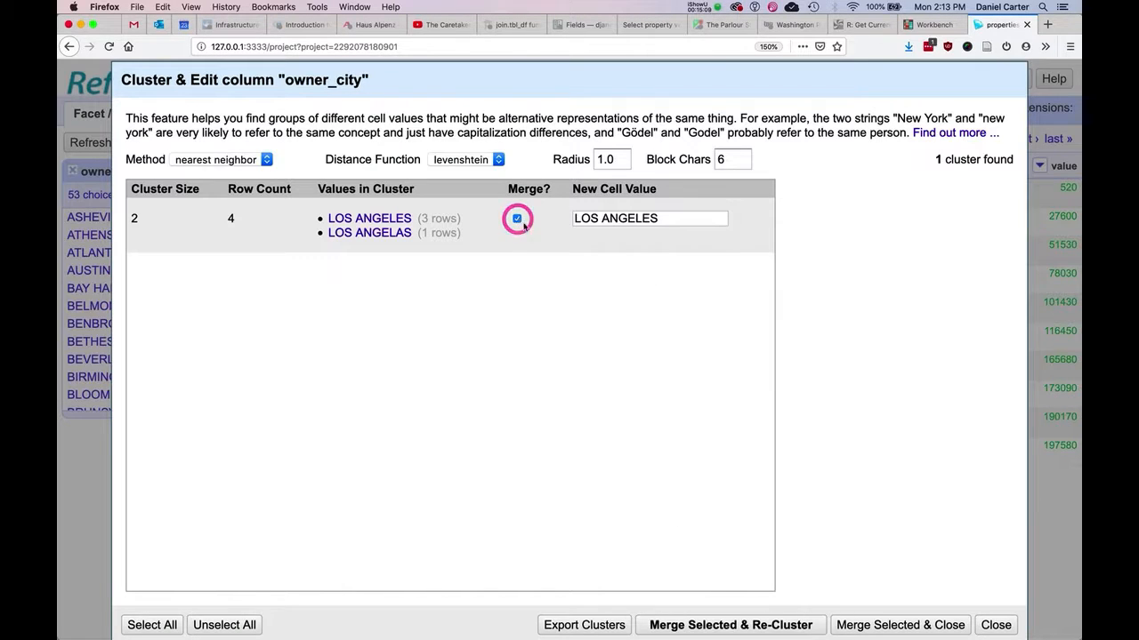
{"action": "left_click", "coordinate": [701, 624]}
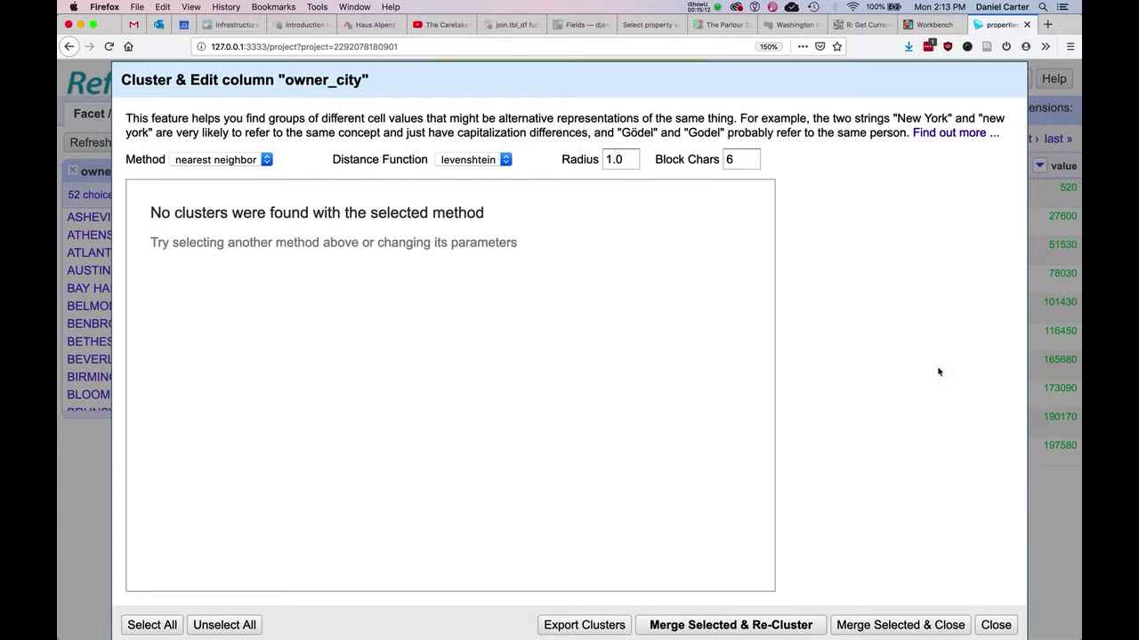
{"action": "left_click", "coordinate": [992, 623]}
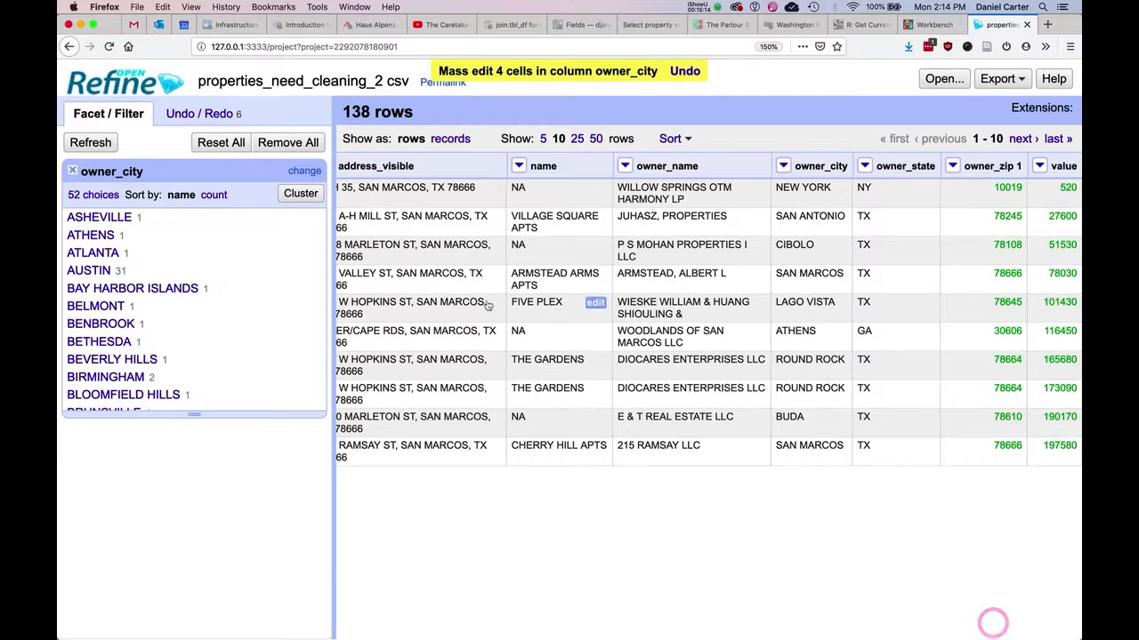
{"action": "left_click", "coordinate": [72, 171]}
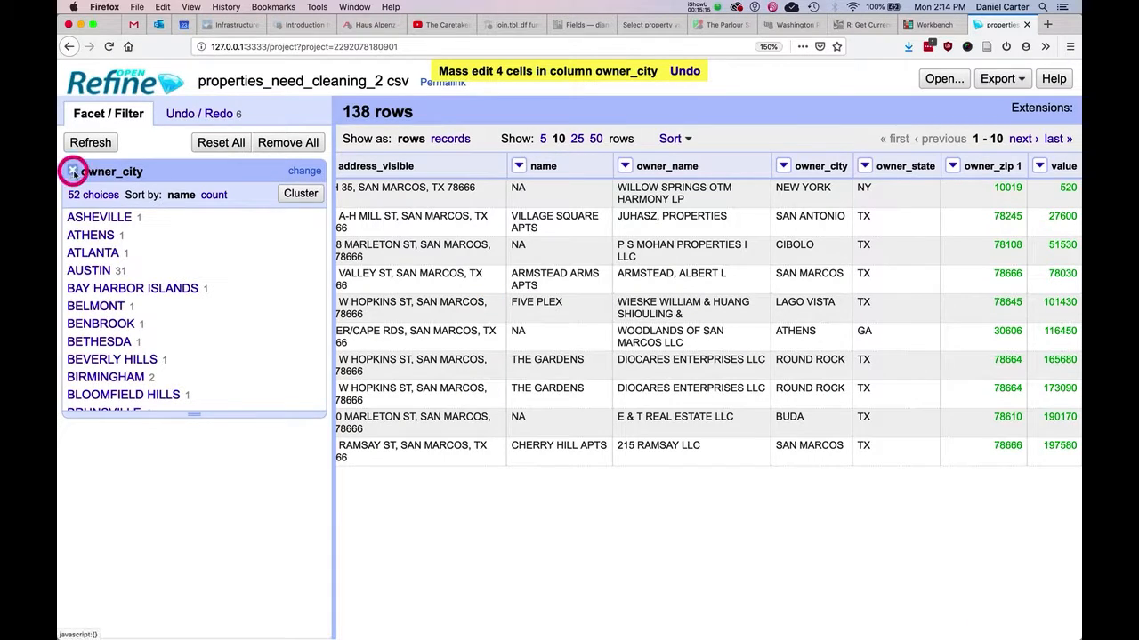
- Replace the NA value in the name column with 0 as text in all identical cells
{"action": "scroll", "coordinate": [601, 350], "scroll_direction": "left", "scroll_amount": 5}
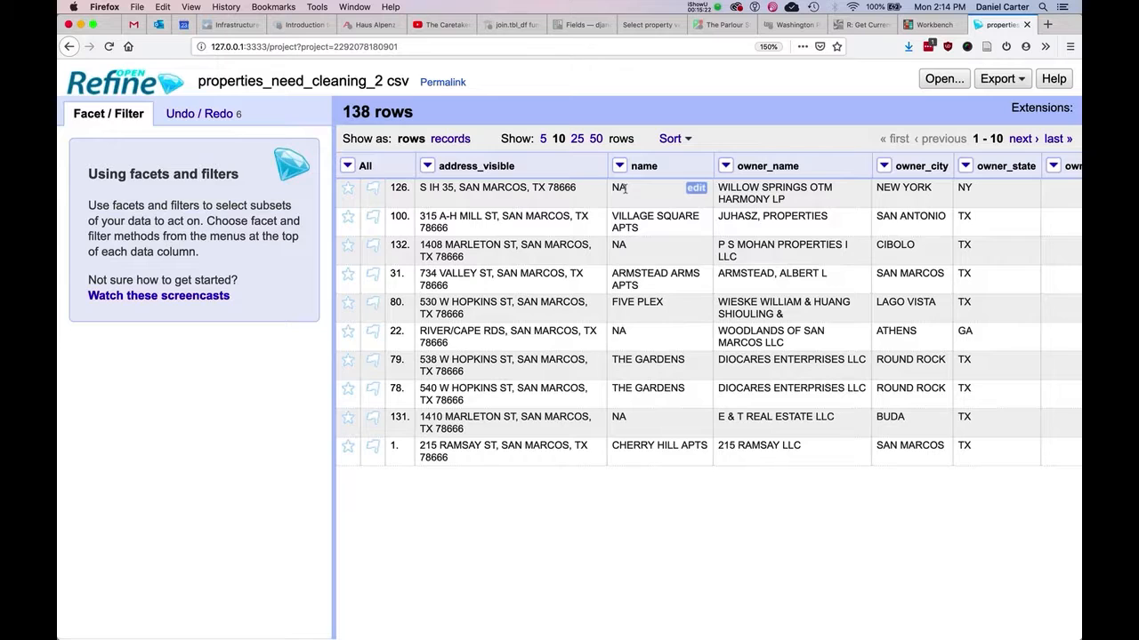
{"action": "left_click", "coordinate": [696, 190]}
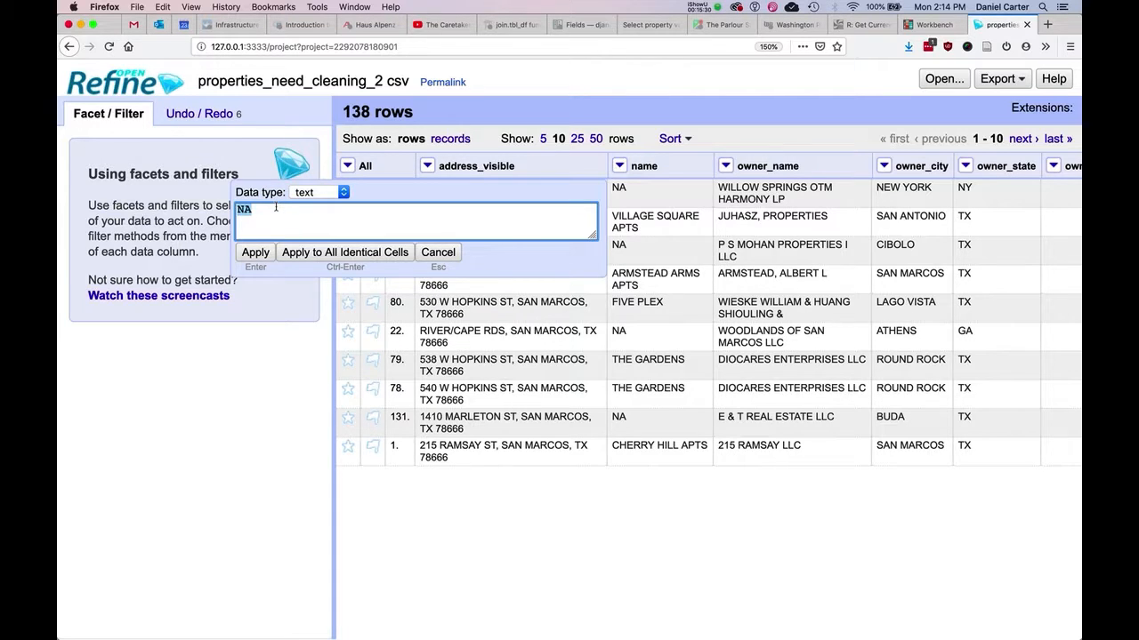
{"action": "type", "text": "0"}
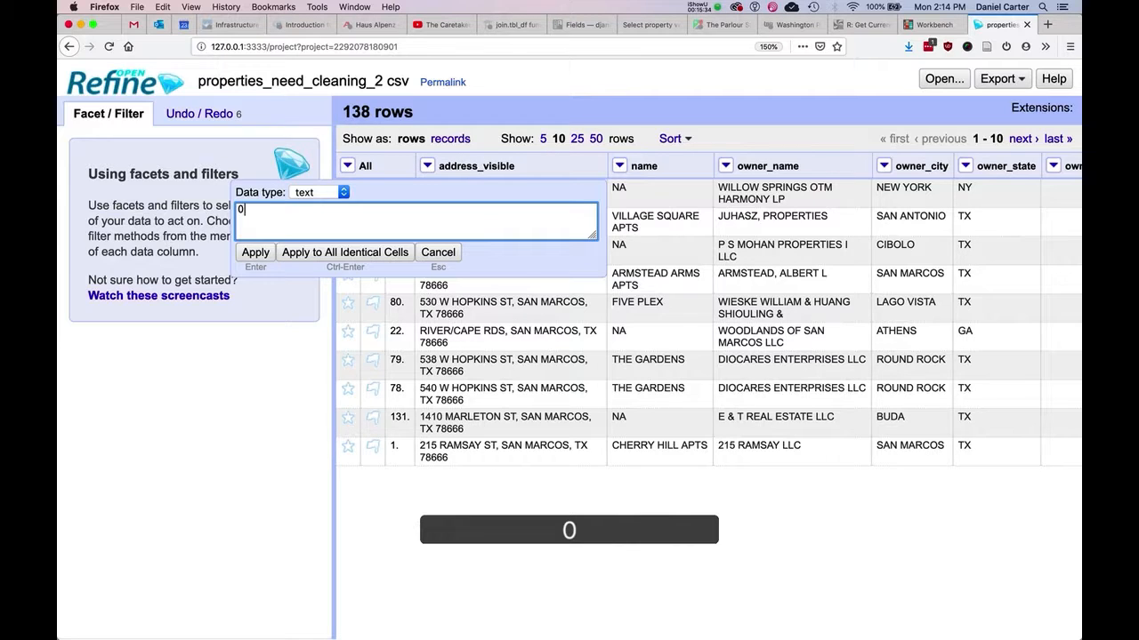
{"action": "left_click", "coordinate": [353, 252]}
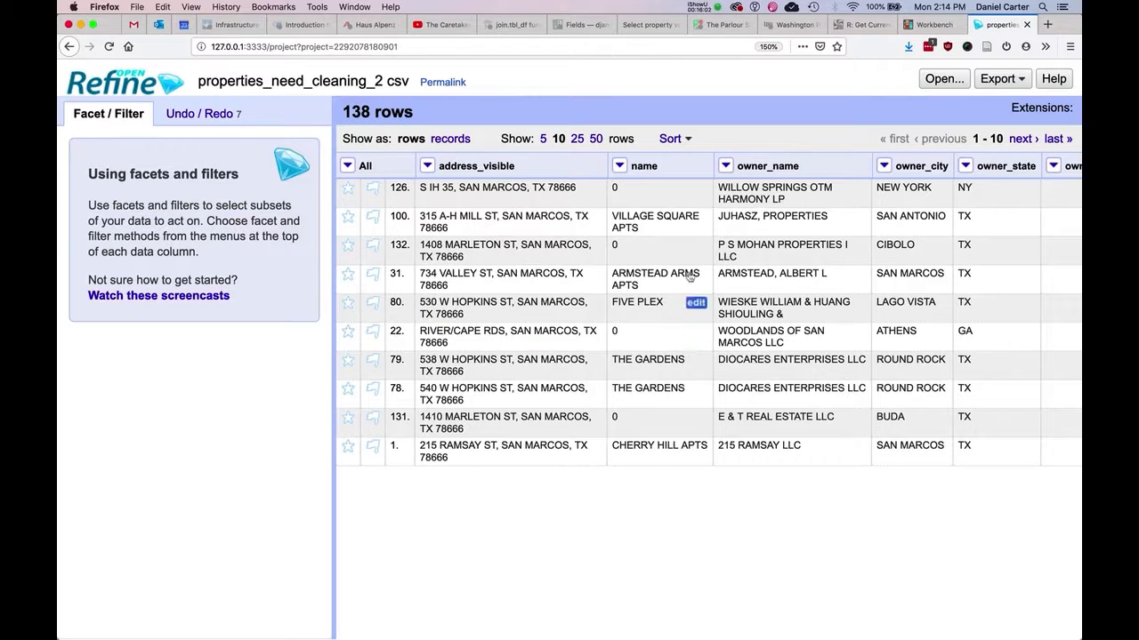
{"action": "left_click", "coordinate": [1005, 81]}
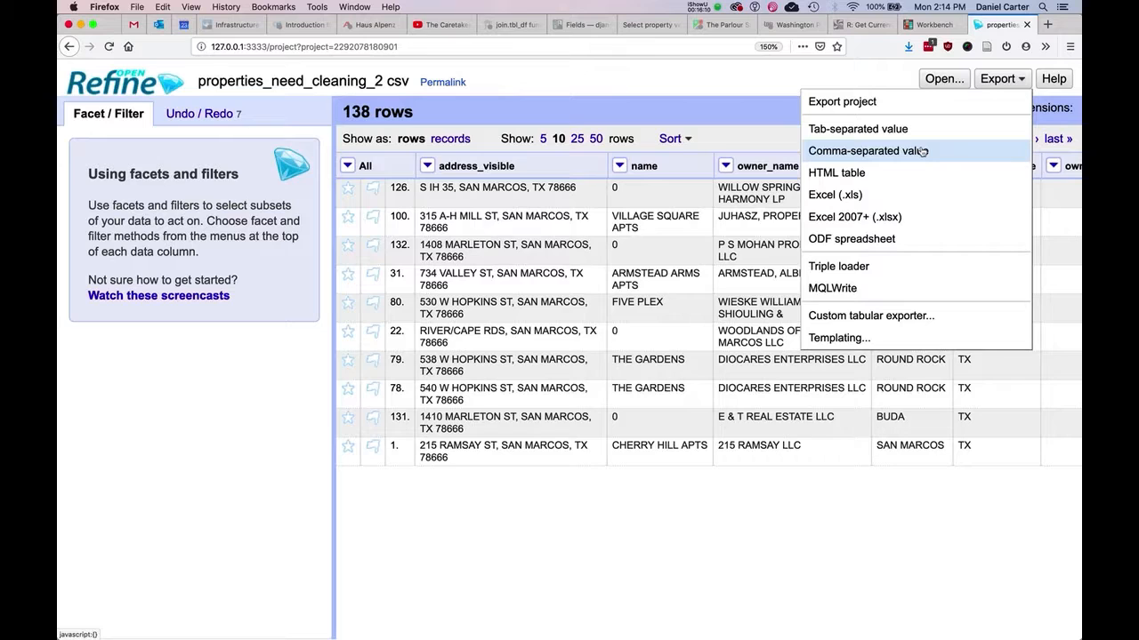
{"action": "left_click", "coordinate": [598, 500]}
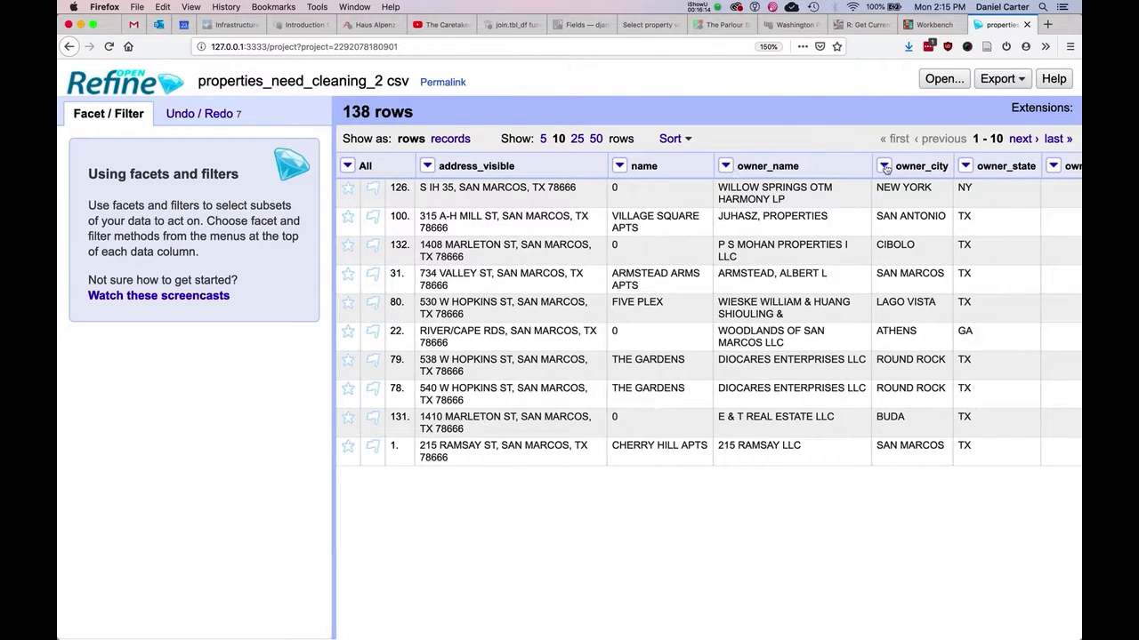
- Create a text facet on the owner_state column and filter the rows to CA
{"action": "left_click", "coordinate": [966, 168]}
{"action": "mouse_move", "coordinate": [977, 185]}
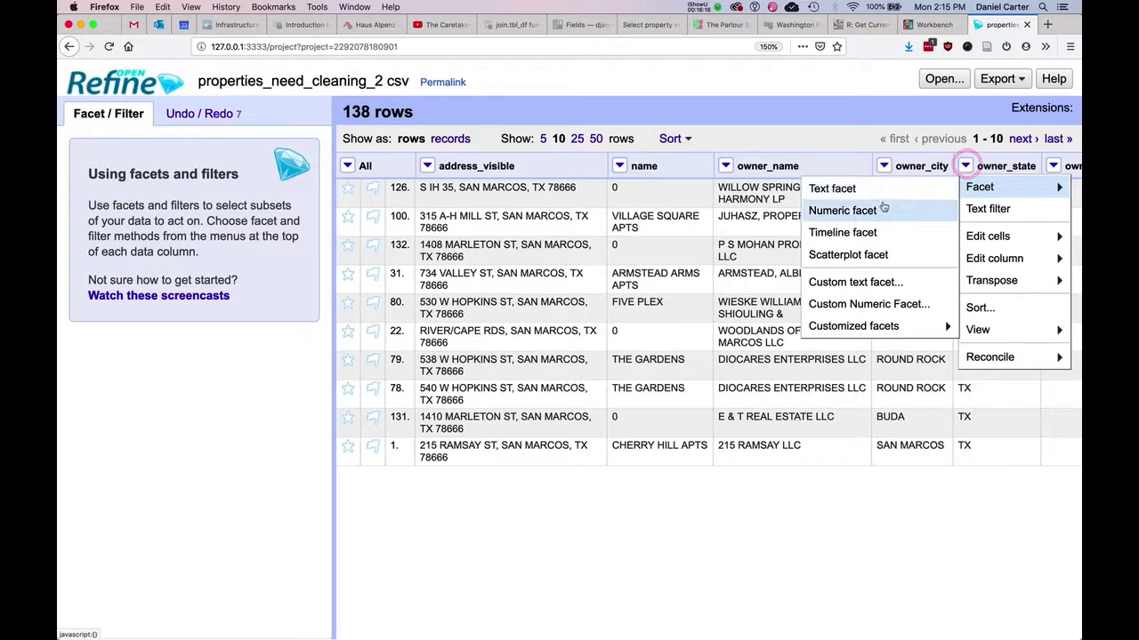
{"action": "left_click", "coordinate": [867, 190]}
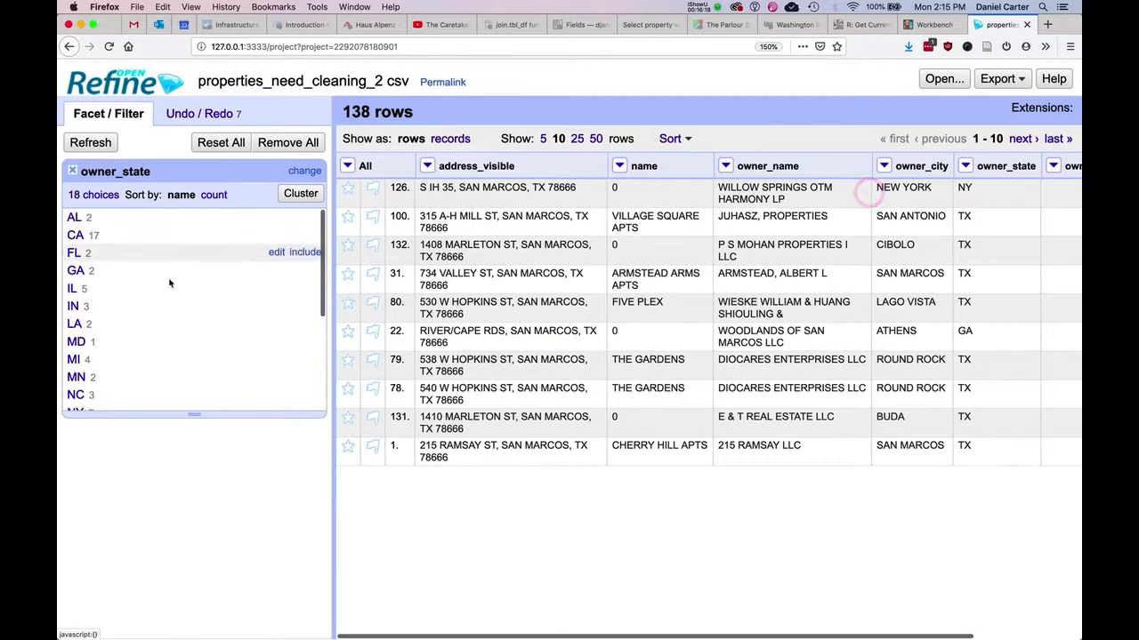
{"action": "left_click", "coordinate": [76, 235]}
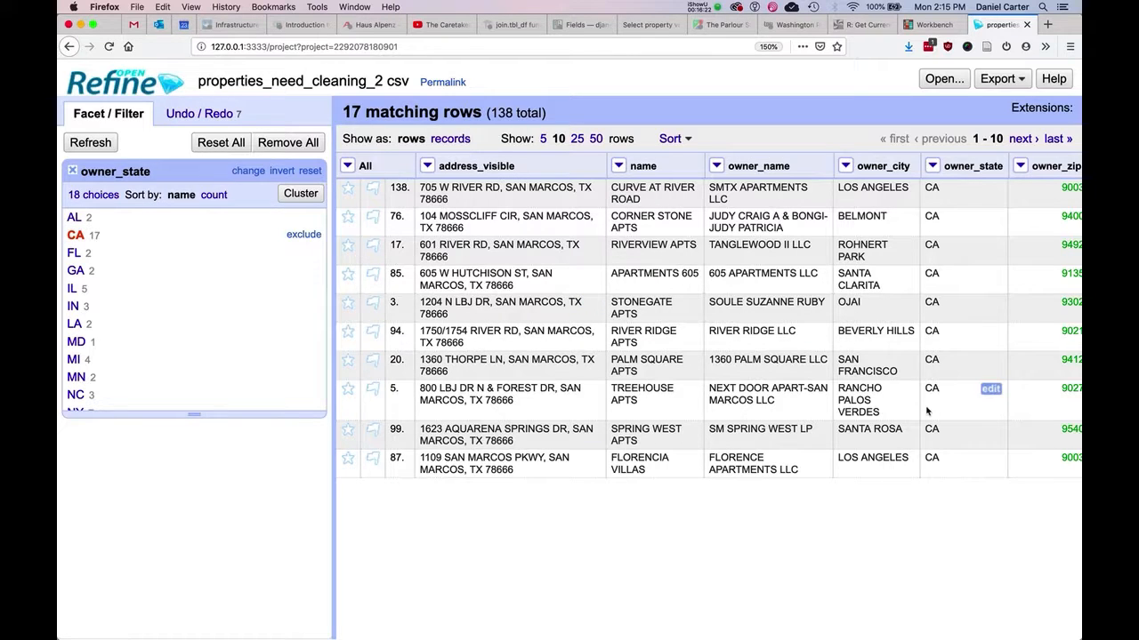
- Review the export formats offered for the filtered CA rows, and remove the owner_state facet
{"action": "left_click", "coordinate": [996, 78]}
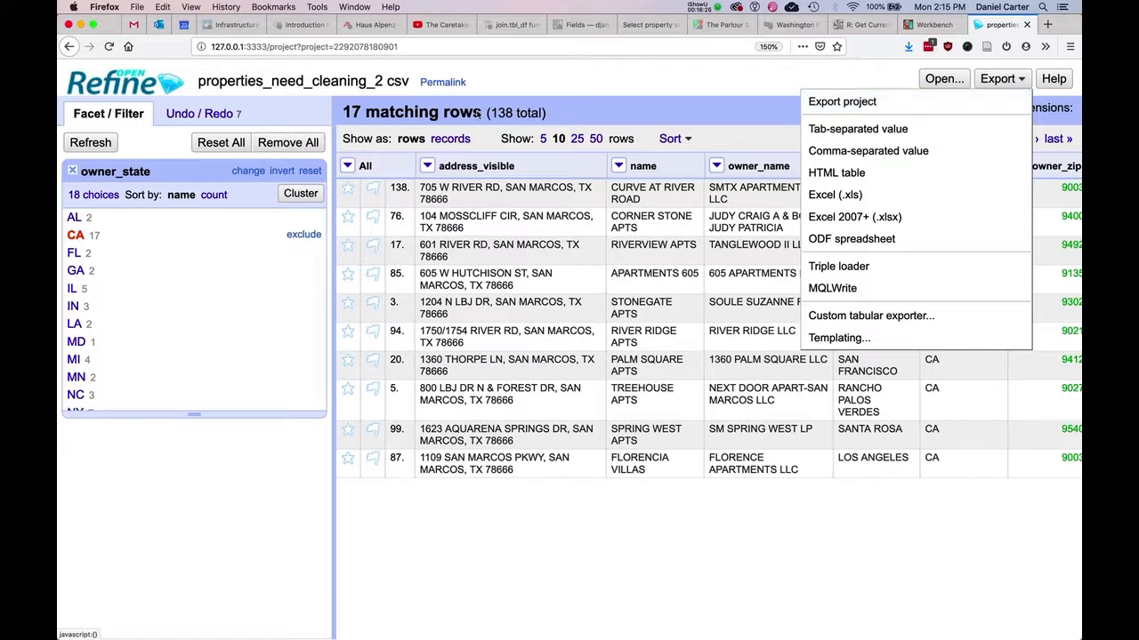
{"action": "left_click", "coordinate": [366, 113]}
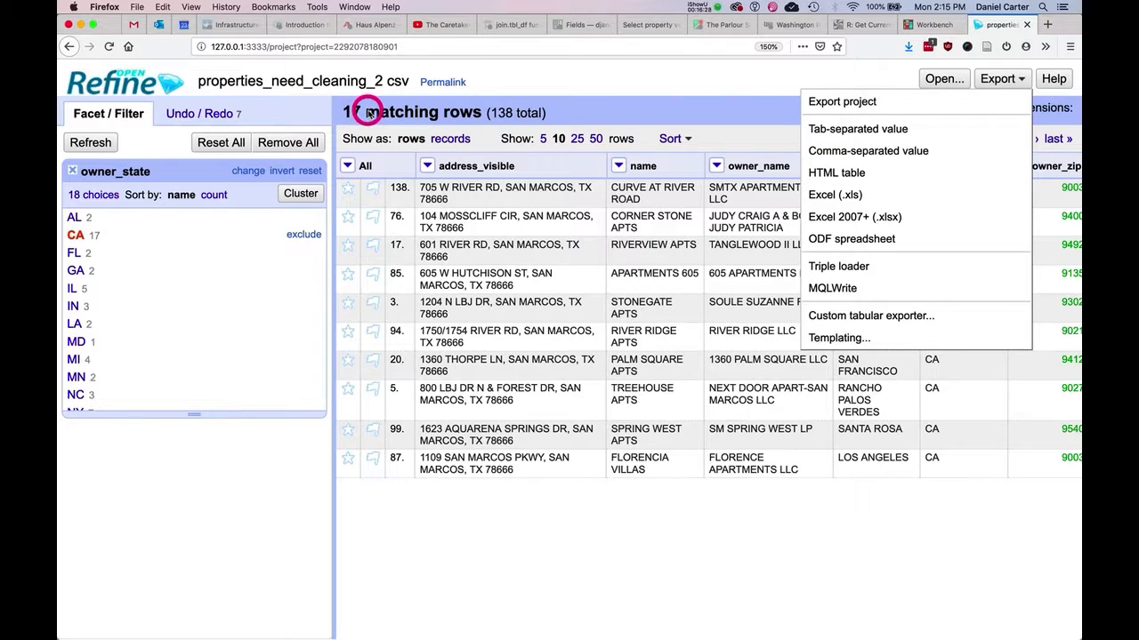
{"action": "triple_click", "coordinate": [367, 113]}
{"action": "left_click", "coordinate": [366, 113]}
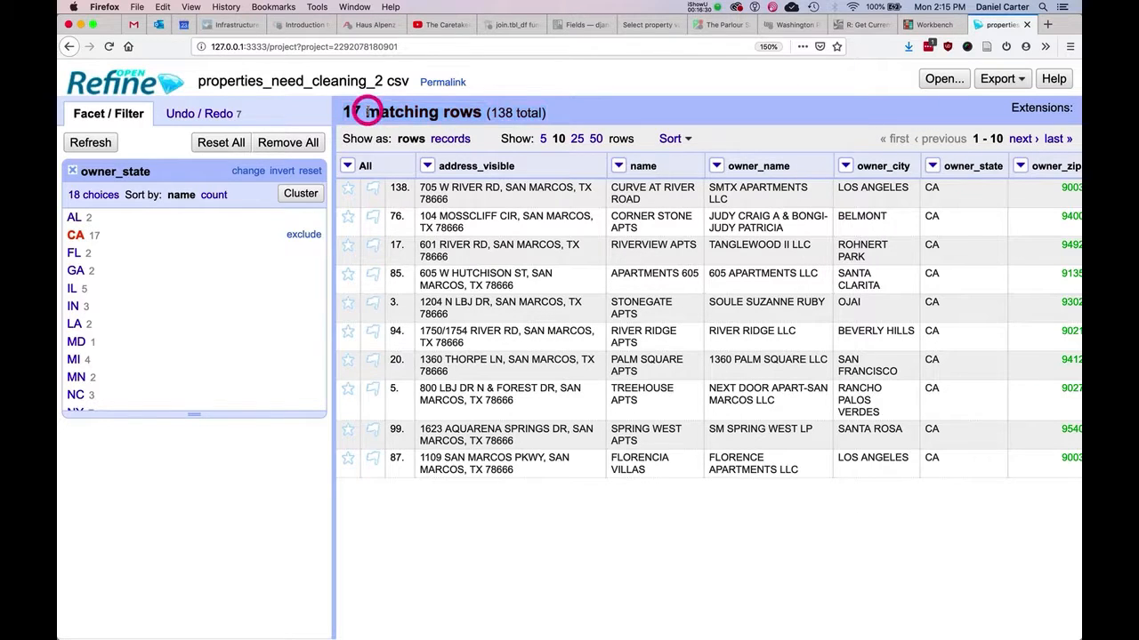
{"action": "left_click", "coordinate": [73, 171]}
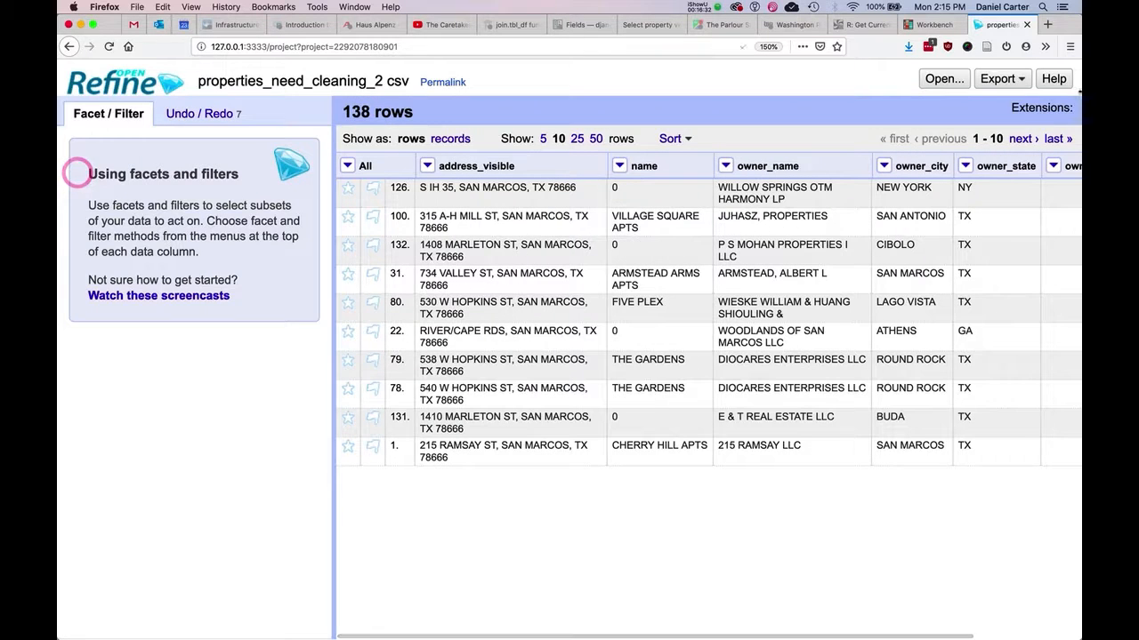